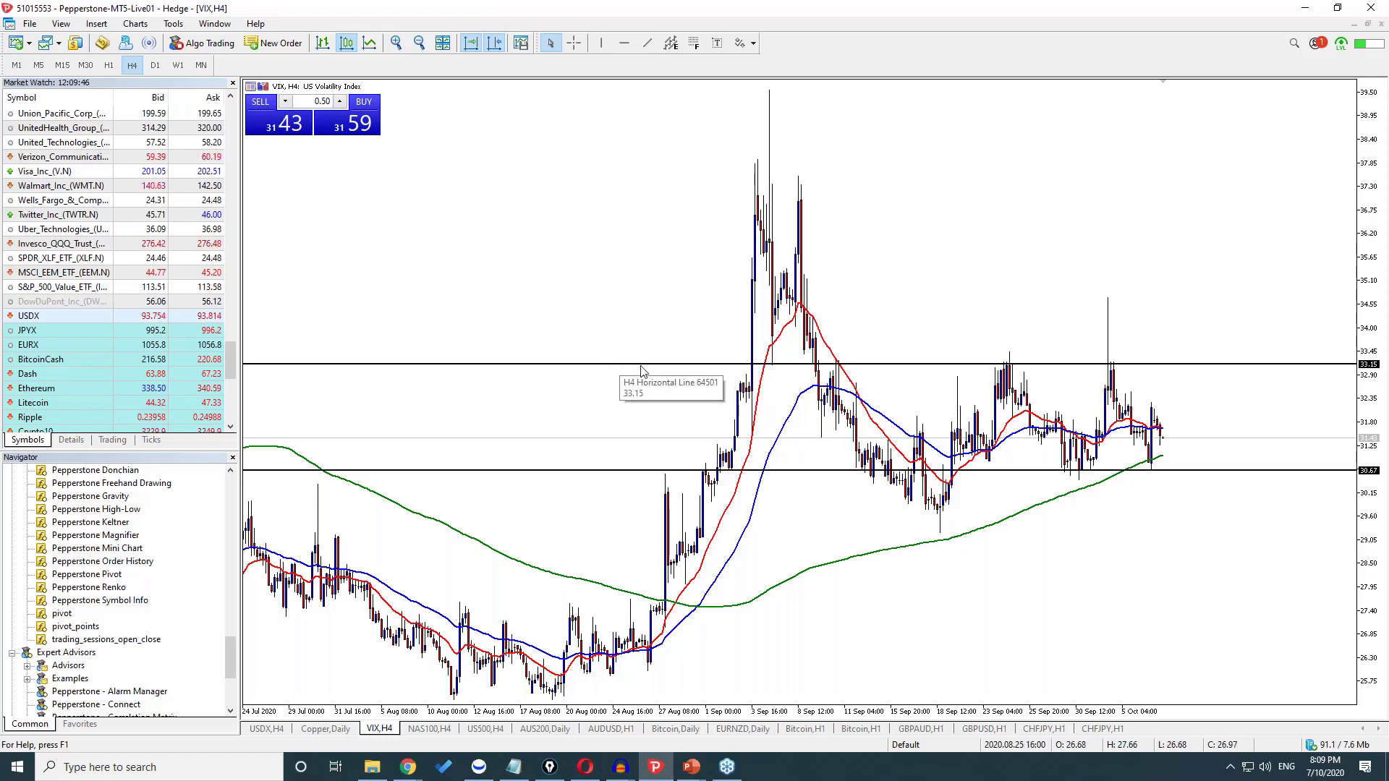
- Switch the VIX chart to the daily timeframe and add a horizontal line below the price at about 20.36
{"action": "left_click", "coordinate": [178, 66]}
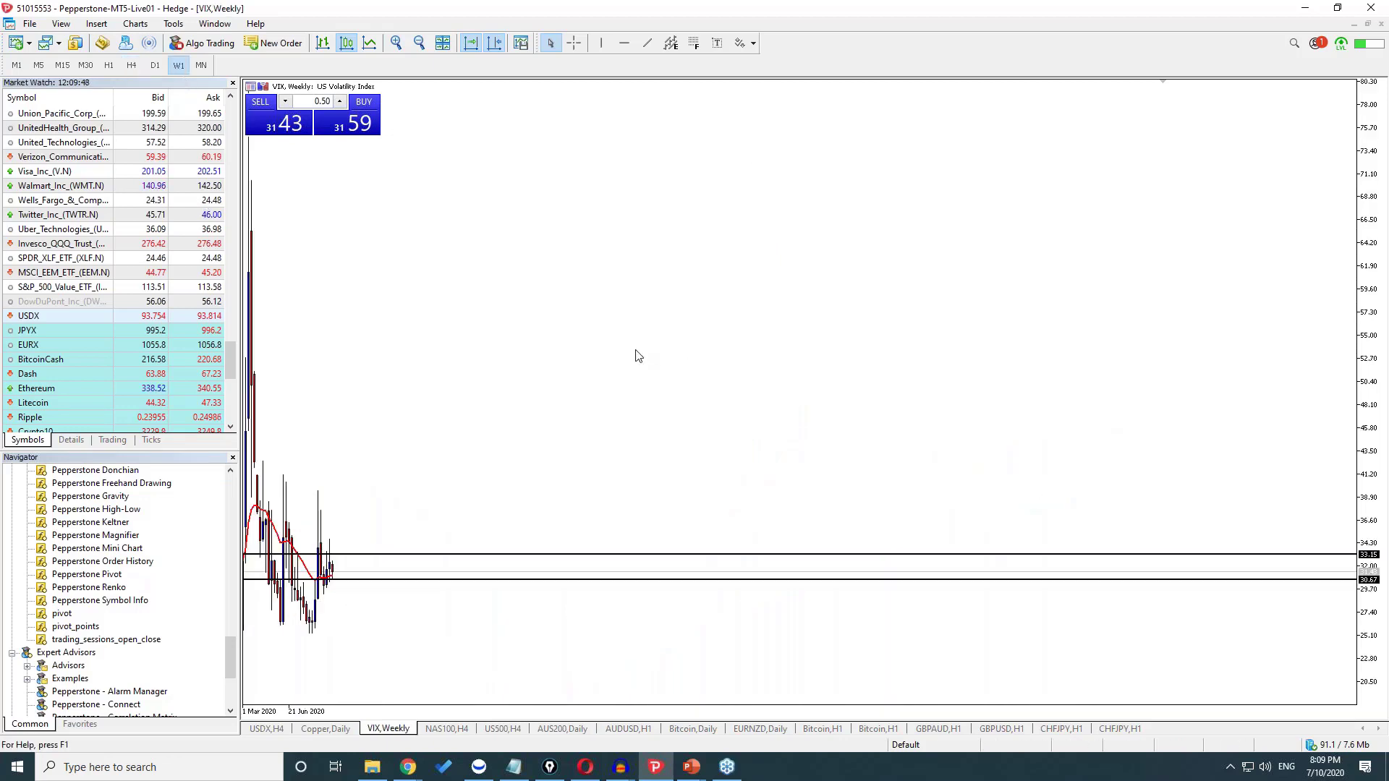
{"action": "left_click", "coordinate": [155, 65]}
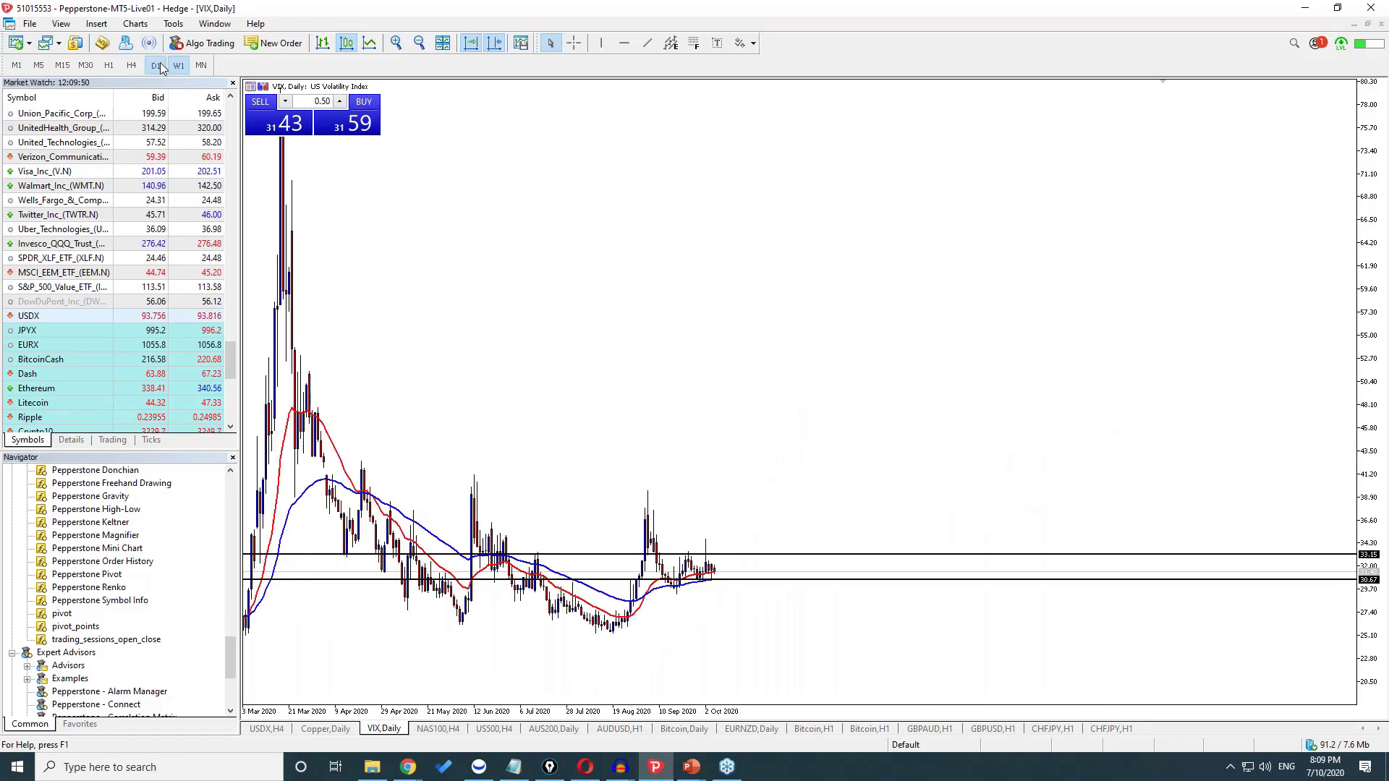
{"action": "left_click", "coordinate": [625, 43]}
{"action": "left_click_drag", "start_coordinate": [705, 618], "coordinate": [697, 688]}
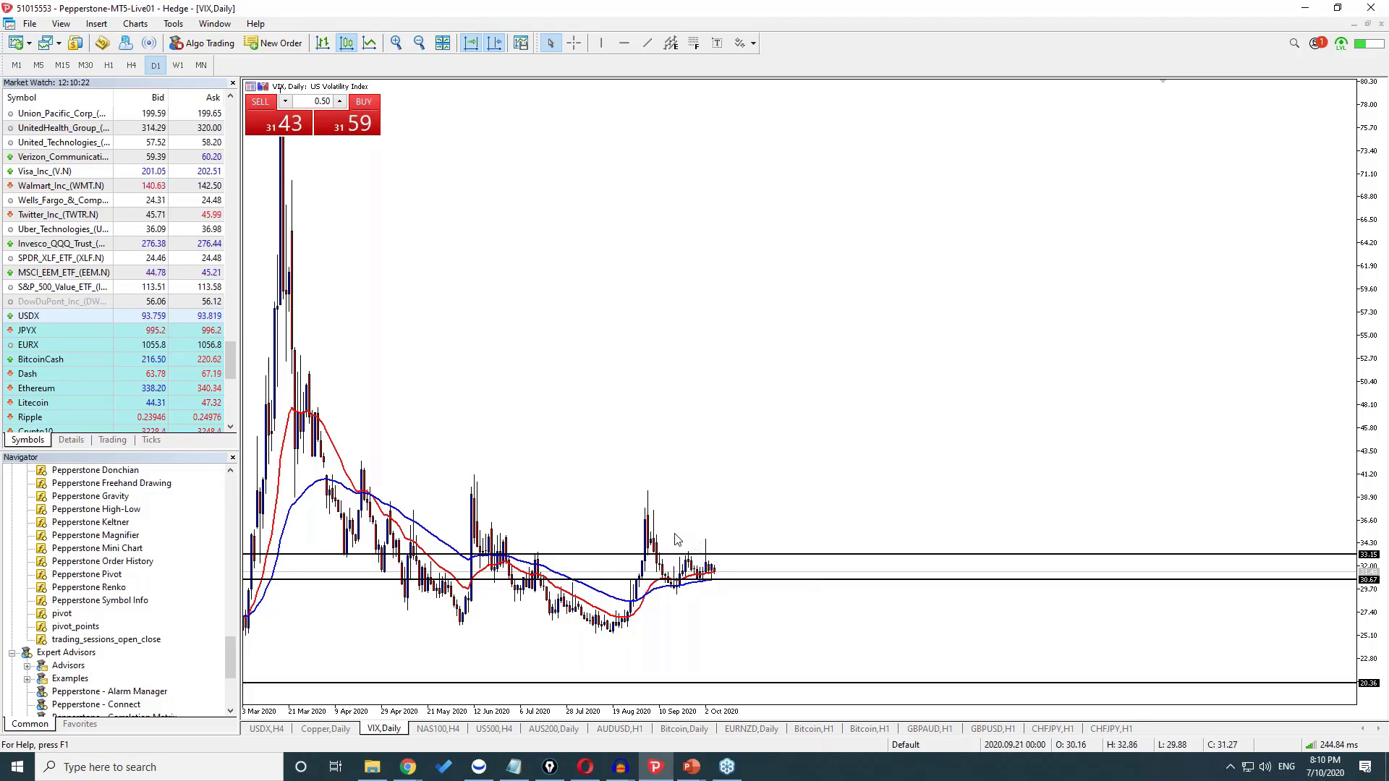
- Annotate the June and early-September VIX spikes with arrows, and clear the annotations
{"action": "mouse_move", "coordinate": [398, 400]}
{"action": "left_mouse_down"}
{"action": "mouse_move", "coordinate": [454, 471]}
{"action": "mouse_move", "coordinate": [452, 506]}
{"action": "left_mouse_up"}
{"action": "left_click_drag", "start_coordinate": [562, 412], "coordinate": [629, 516]}
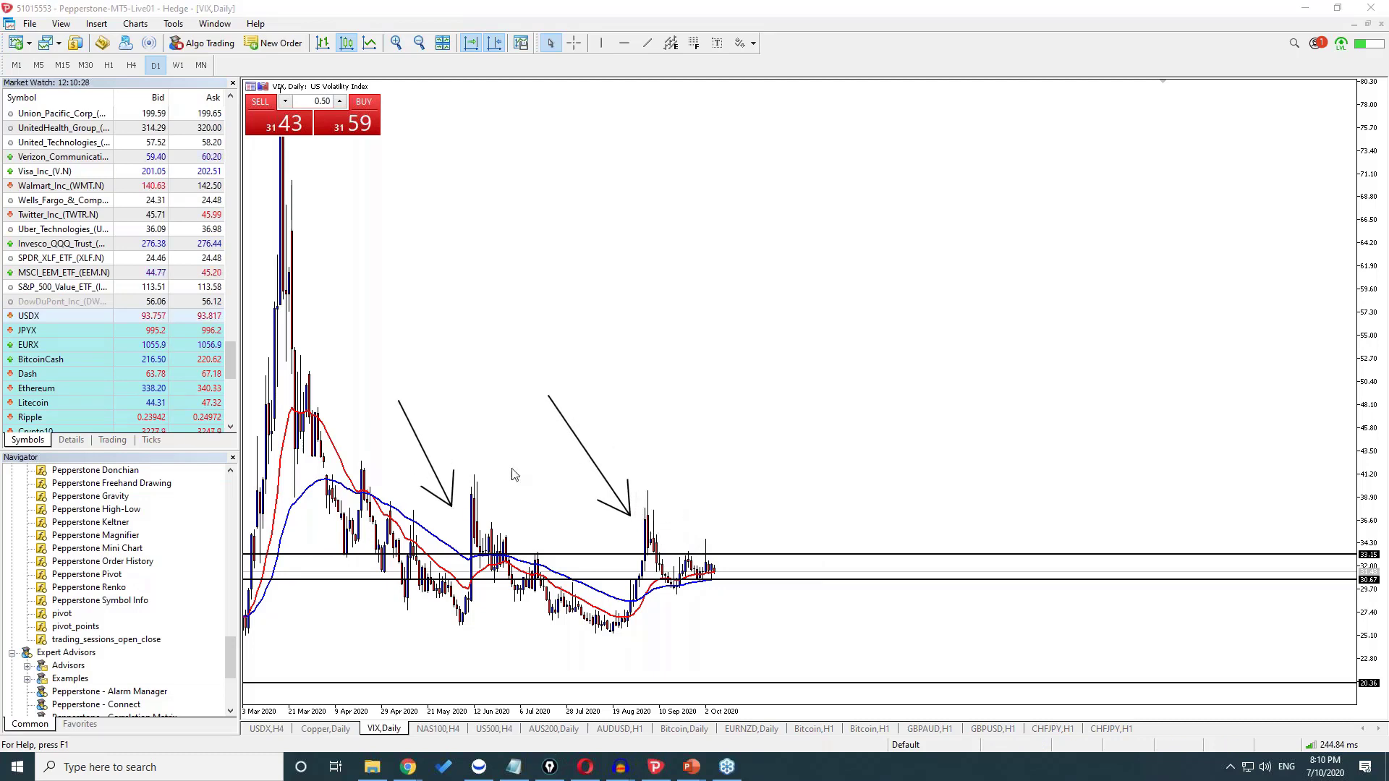
{"action": "key", "text": "Escape"}
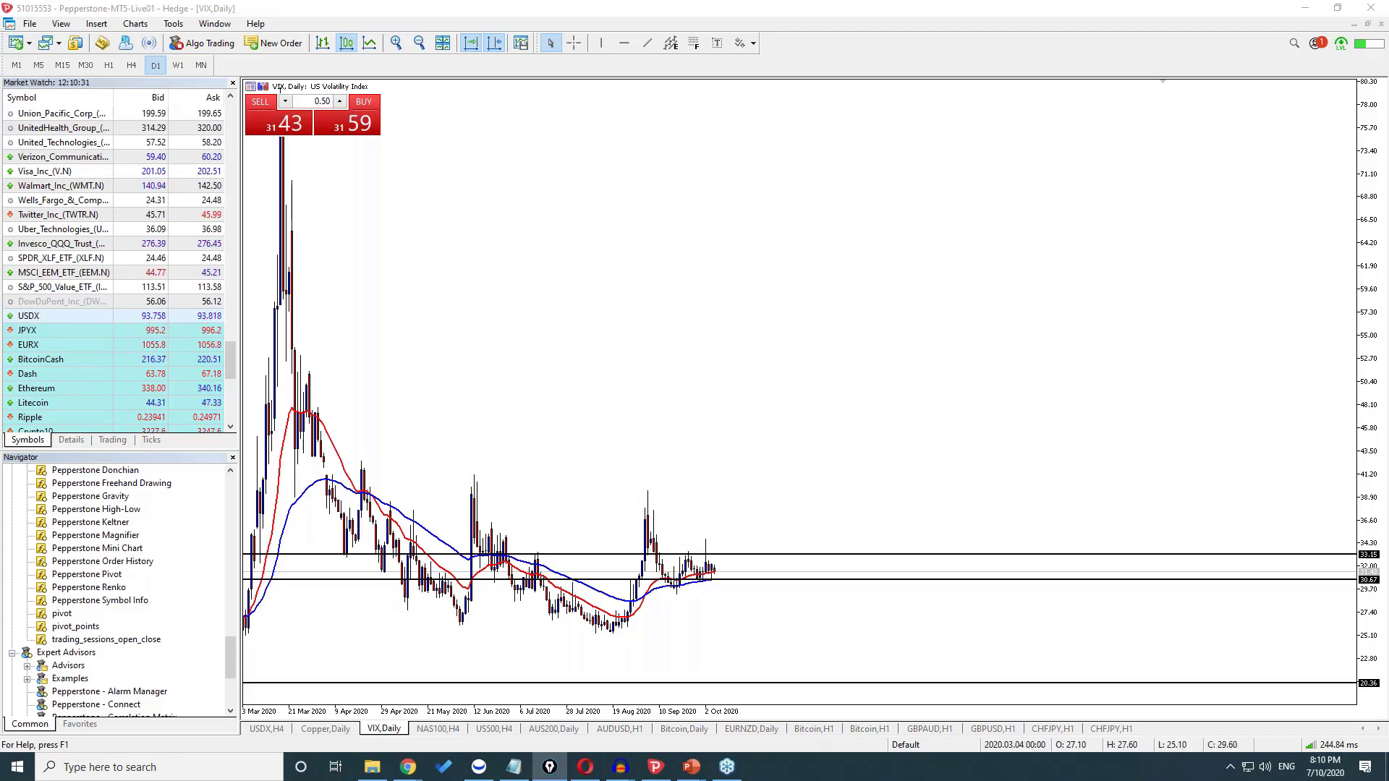
- Return the VIX chart to the zoomed-in H4 timeframe and annotate the late-September high and low with arrows
{"action": "left_click", "coordinate": [131, 65]}
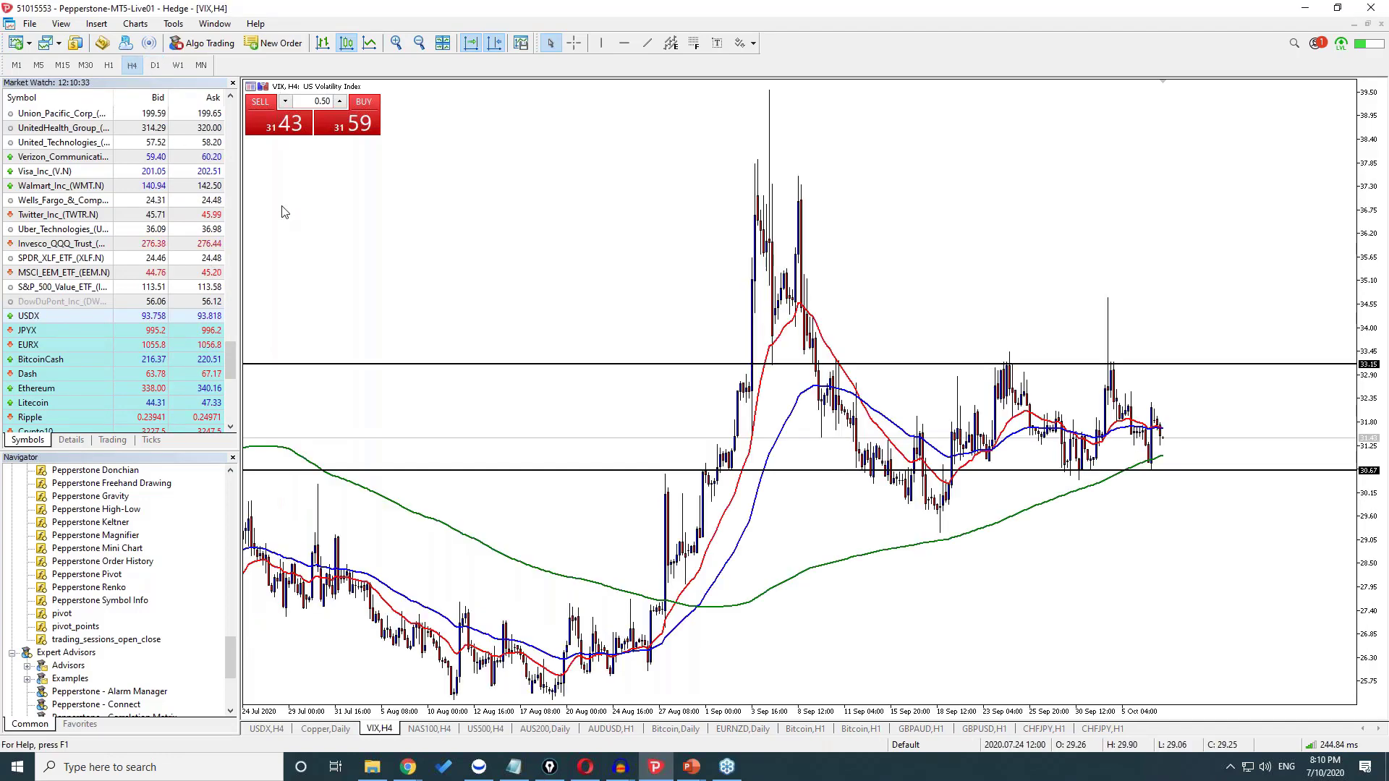
{"action": "left_click", "coordinate": [398, 43]}
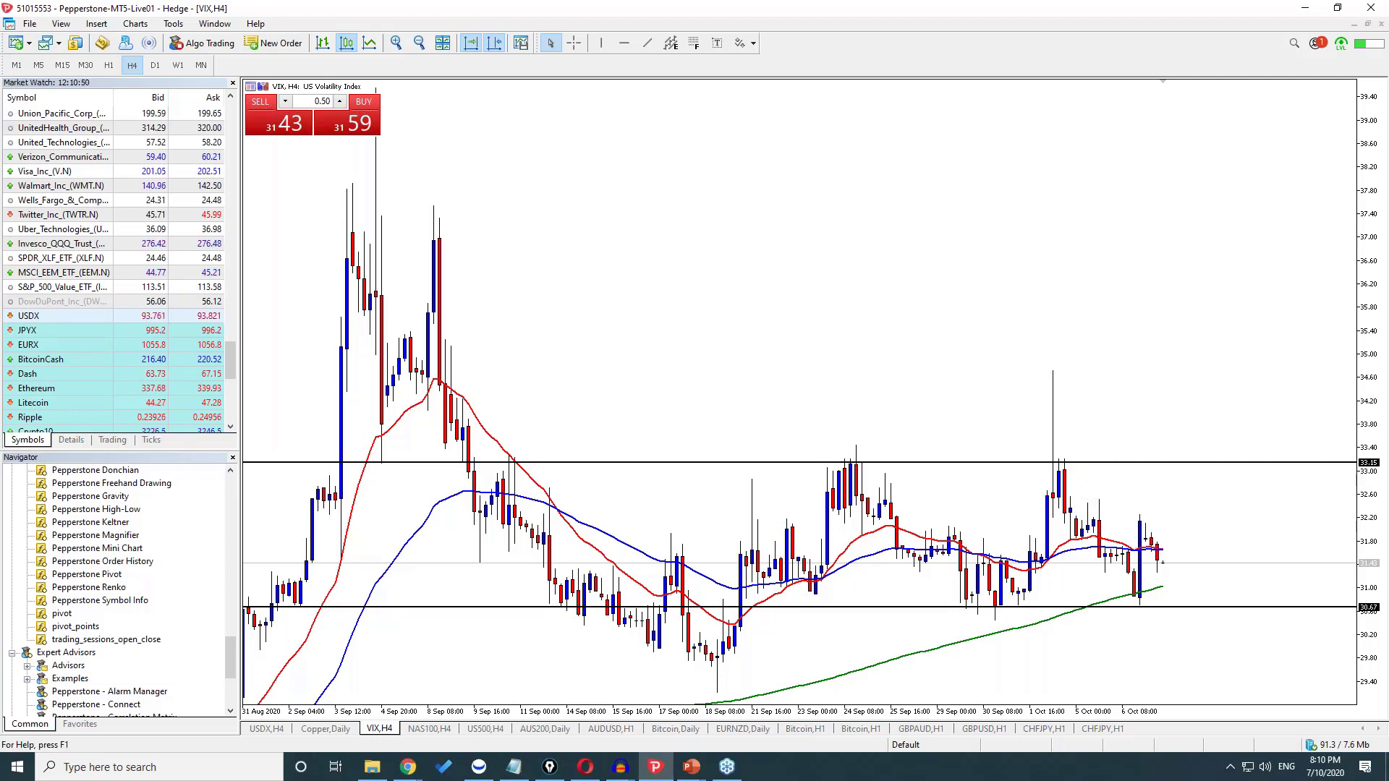
{"action": "left_click_drag", "start_coordinate": [739, 289], "coordinate": [837, 456]}
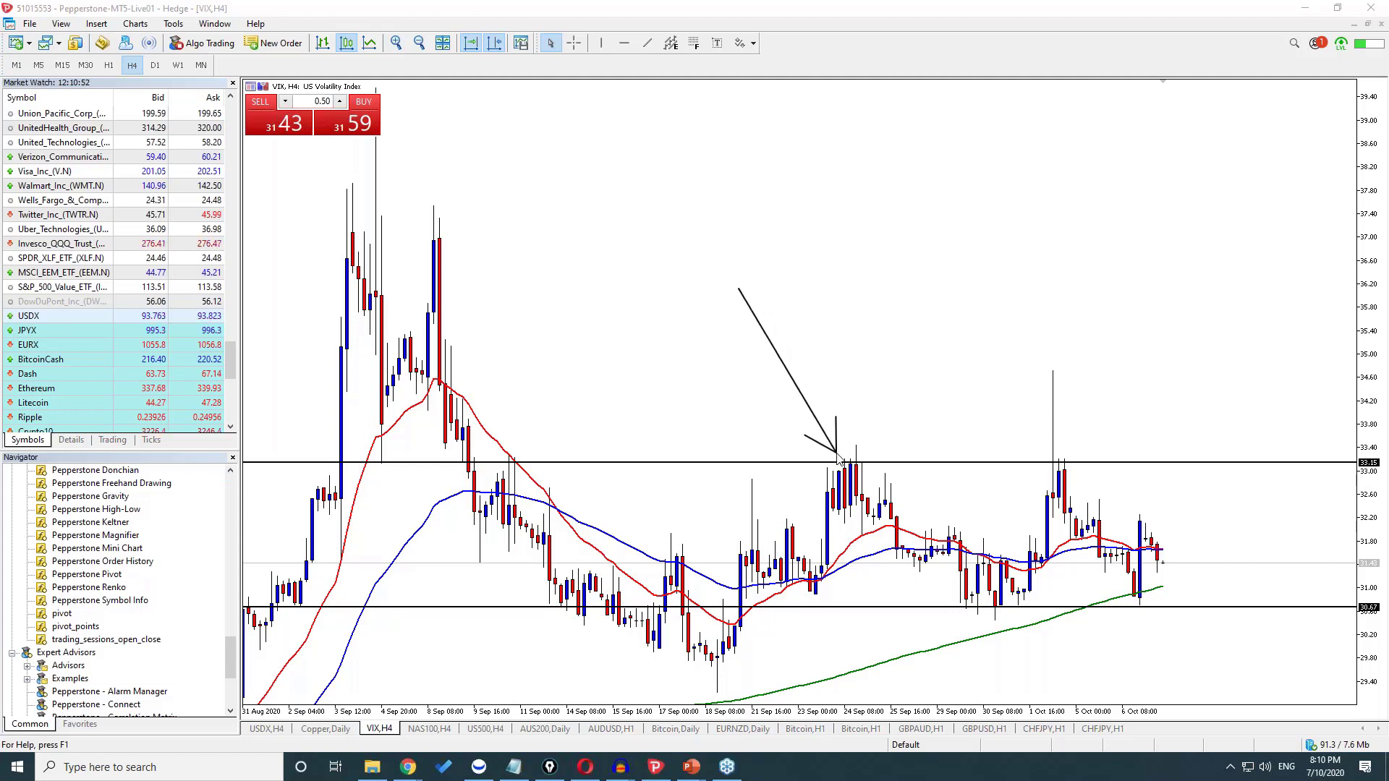
{"action": "mouse_move", "coordinate": [982, 706]}
{"action": "left_mouse_down"}
{"action": "mouse_move", "coordinate": [963, 646]}
{"action": "mouse_move", "coordinate": [994, 645]}
{"action": "left_mouse_up"}
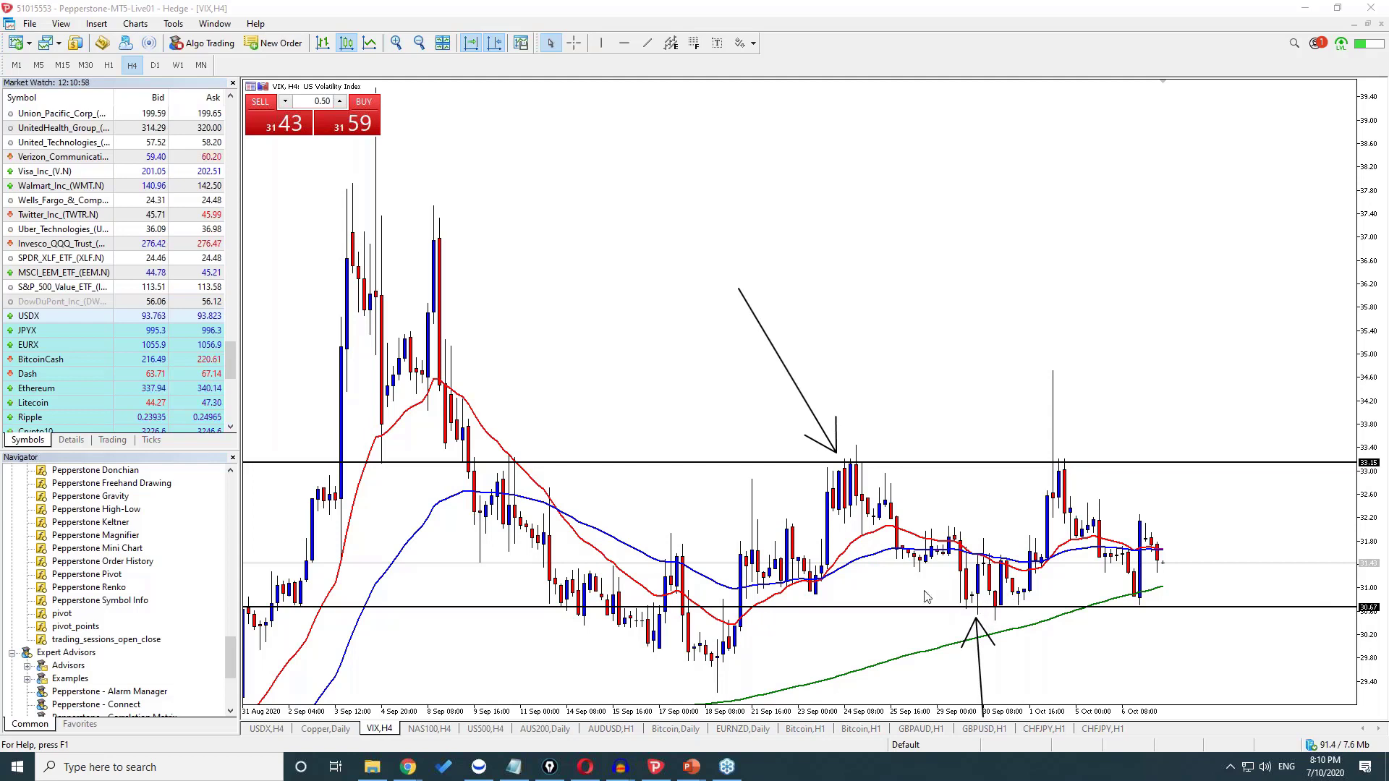
- Number the two highs at the upper line and the two lows at the lower line 1 and 2, and clear the annotations
{"action": "mouse_move", "coordinate": [859, 415]}
{"action": "left_mouse_down"}
{"action": "mouse_move", "coordinate": [857, 456]}
{"action": "mouse_move", "coordinate": [851, 442]}
{"action": "left_mouse_up"}
{"action": "mouse_move", "coordinate": [965, 613]}
{"action": "left_mouse_down"}
{"action": "mouse_move", "coordinate": [956, 643]}
{"action": "mouse_move", "coordinate": [941, 636]}
{"action": "mouse_move", "coordinate": [978, 620]}
{"action": "left_mouse_up"}
{"action": "mouse_move", "coordinate": [1013, 433]}
{"action": "left_mouse_down"}
{"action": "mouse_move", "coordinate": [1040, 455]}
{"action": "mouse_move", "coordinate": [1089, 442]}
{"action": "left_mouse_up"}
{"action": "left_click_drag", "start_coordinate": [1093, 292], "coordinate": [1075, 369]}
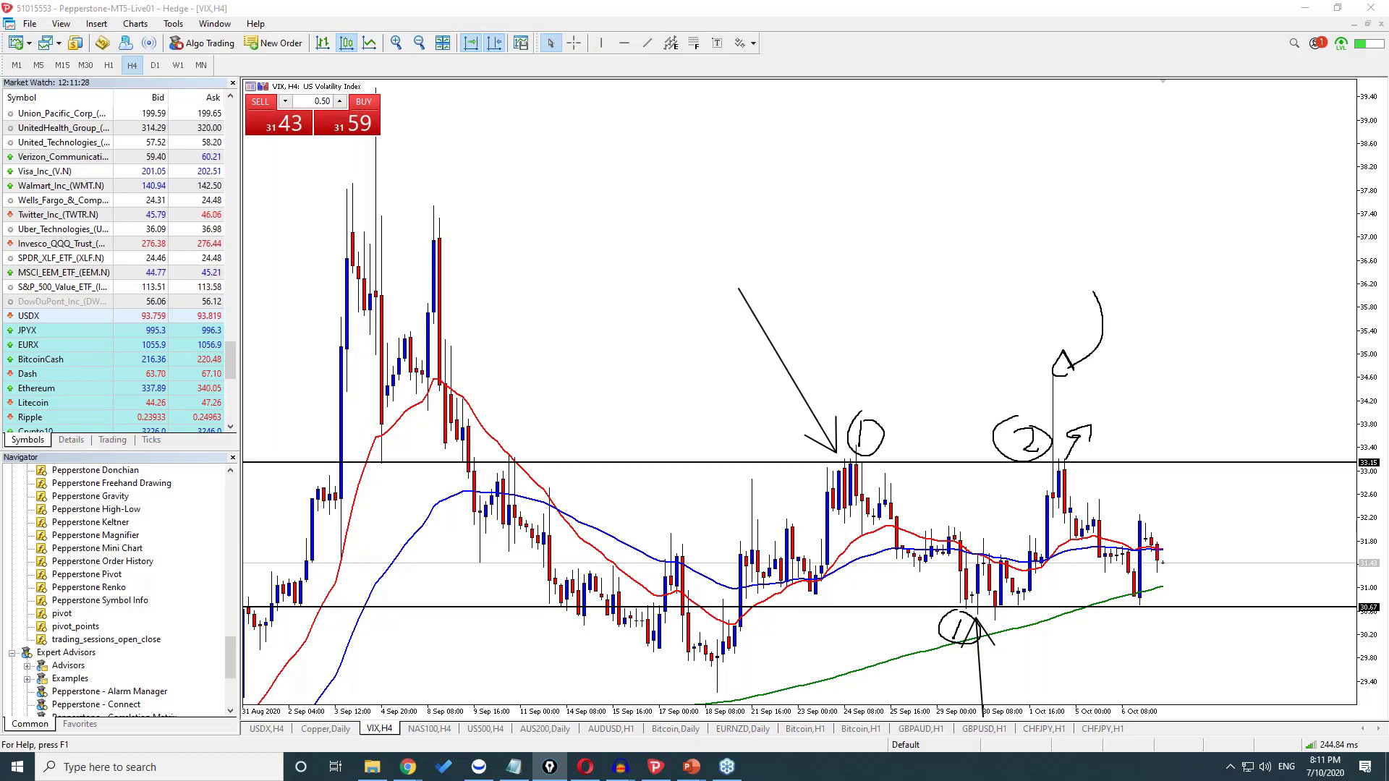
{"action": "left_click_drag", "start_coordinate": [1105, 617], "coordinate": [1141, 640]}
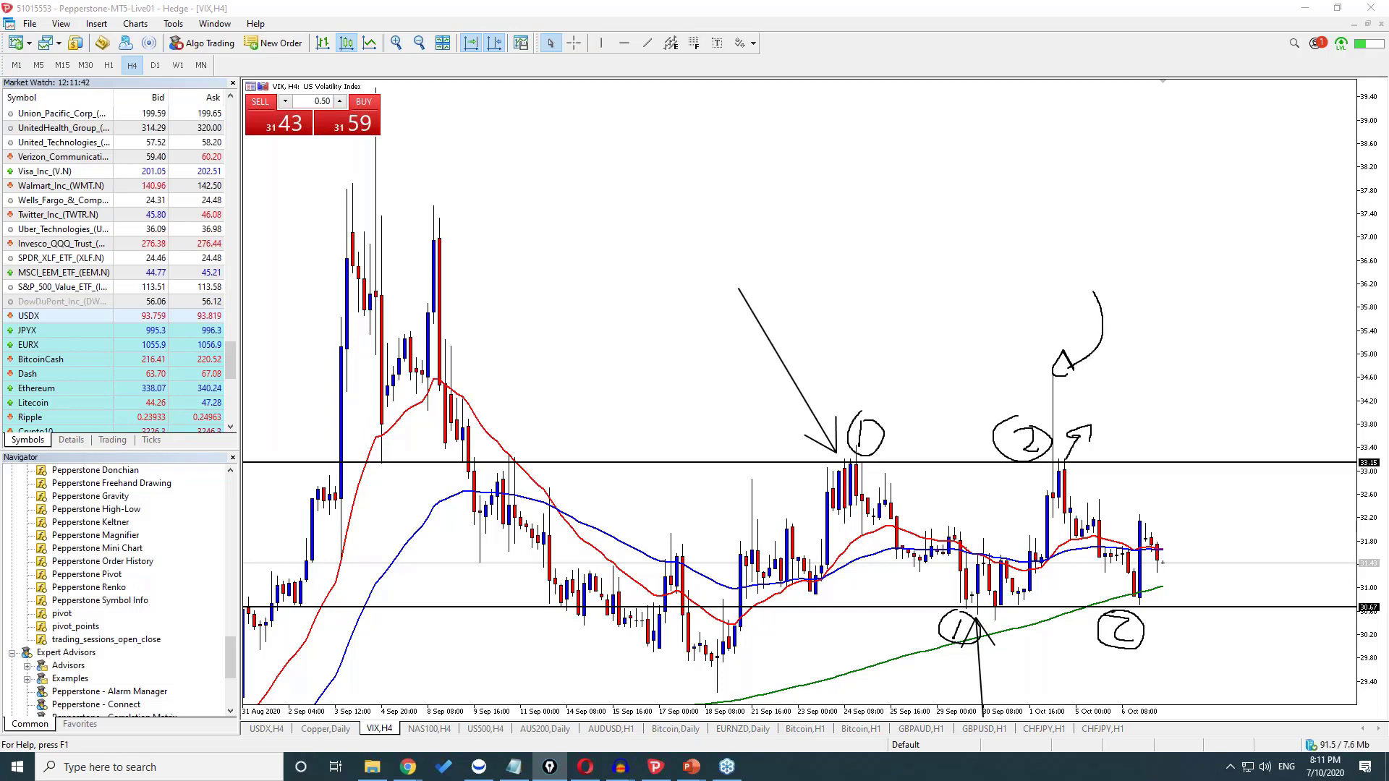
{"action": "key", "text": "e"}
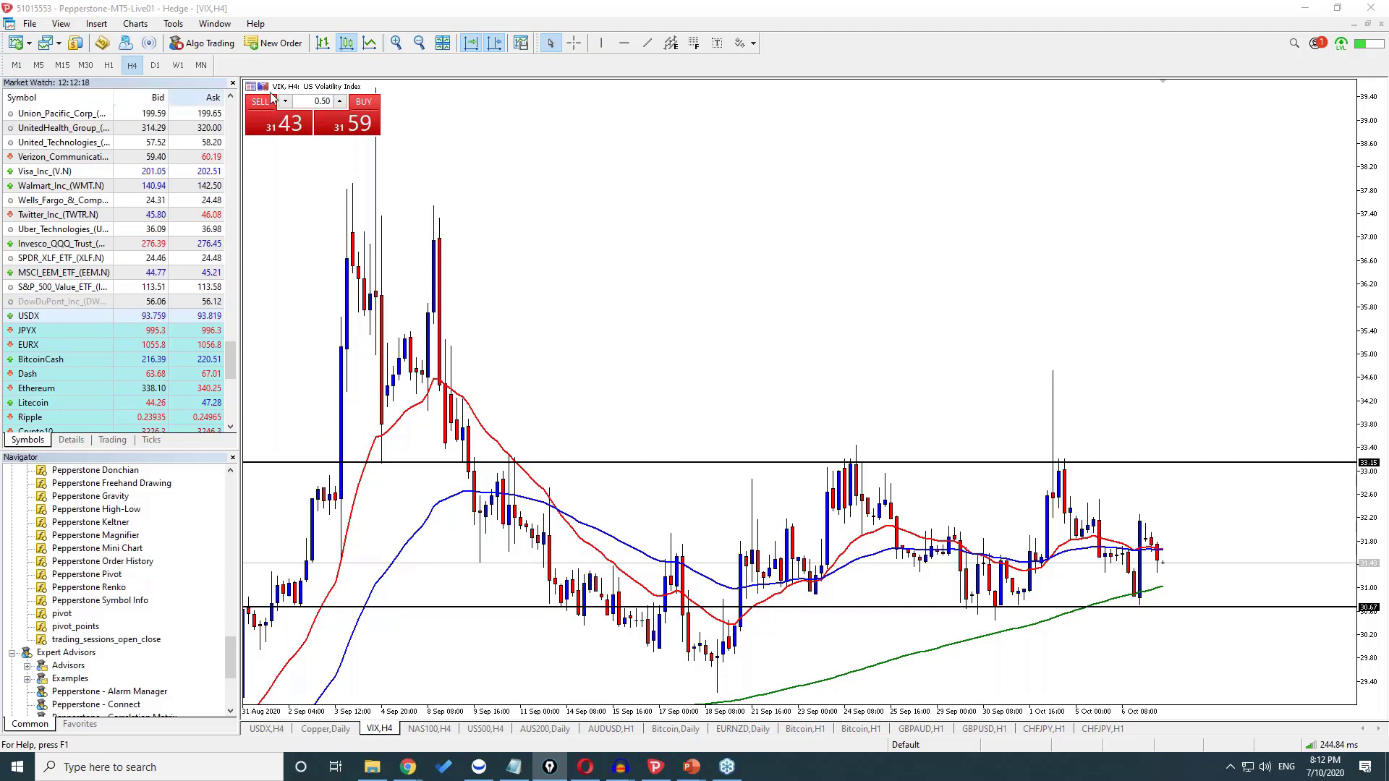
- Draw a vertical trend line spanning the 30.67 to 33.15 range, move it to start at the upper line, and compress the price scale
{"action": "left_click", "coordinate": [647, 43]}
{"action": "left_click_drag", "start_coordinate": [1205, 606], "coordinate": [1203, 463]}
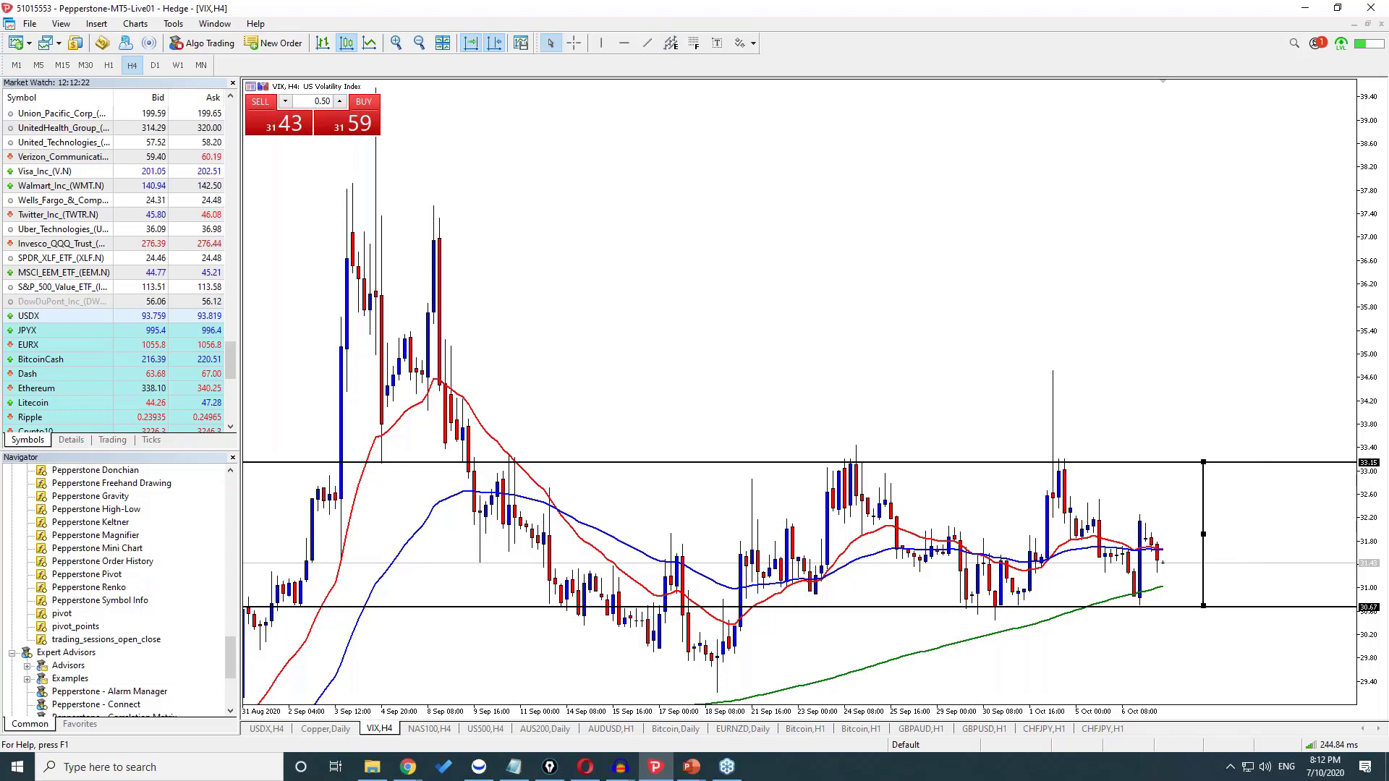
{"action": "left_click", "coordinate": [1204, 541]}
{"action": "left_click_drag", "start_coordinate": [1203, 536], "coordinate": [1204, 388]}
{"action": "left_click", "coordinate": [1203, 391]}
{"action": "left_click_drag", "start_coordinate": [1382, 372], "coordinate": [1380, 394]}
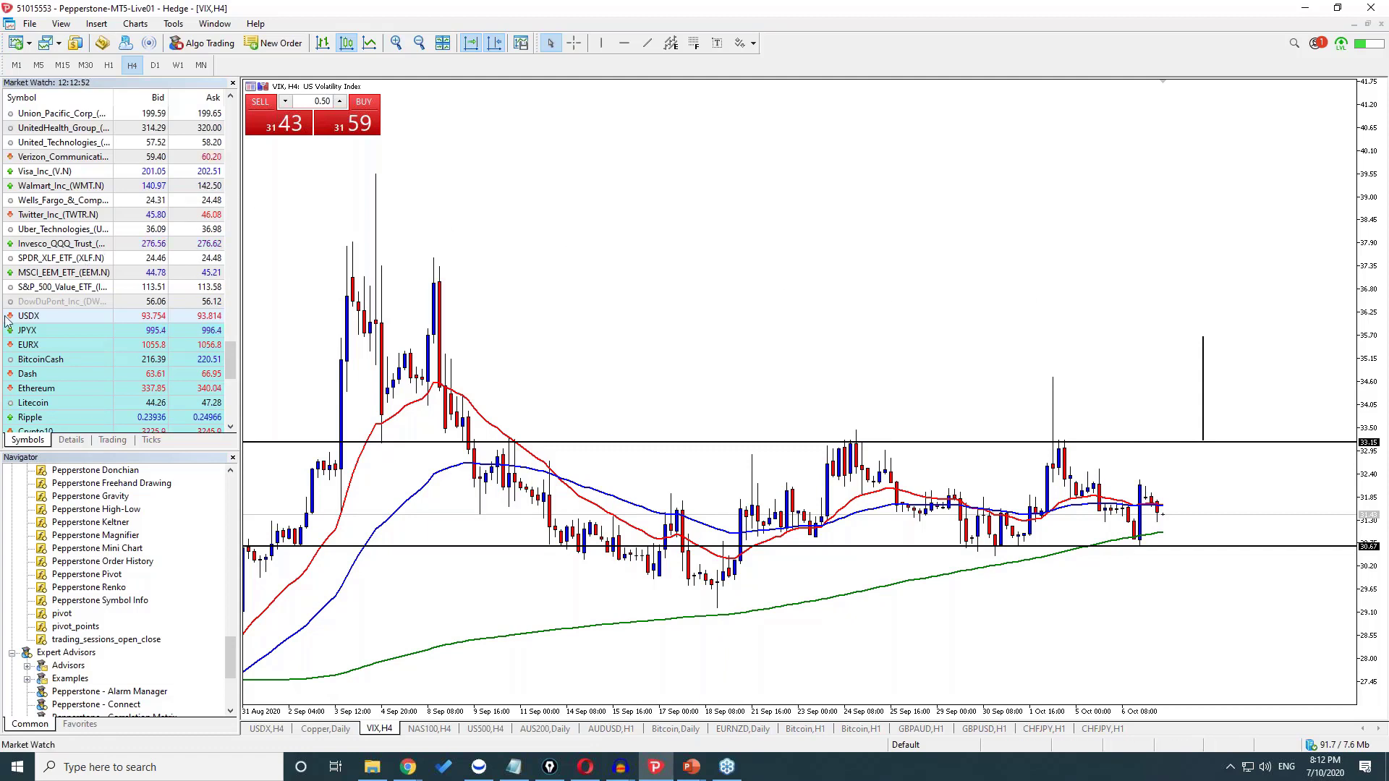
- Annotate the two highs at the upper line and the two lows at the lower line with arrows, and clear the annotations
{"action": "left_click", "coordinate": [550, 766]}
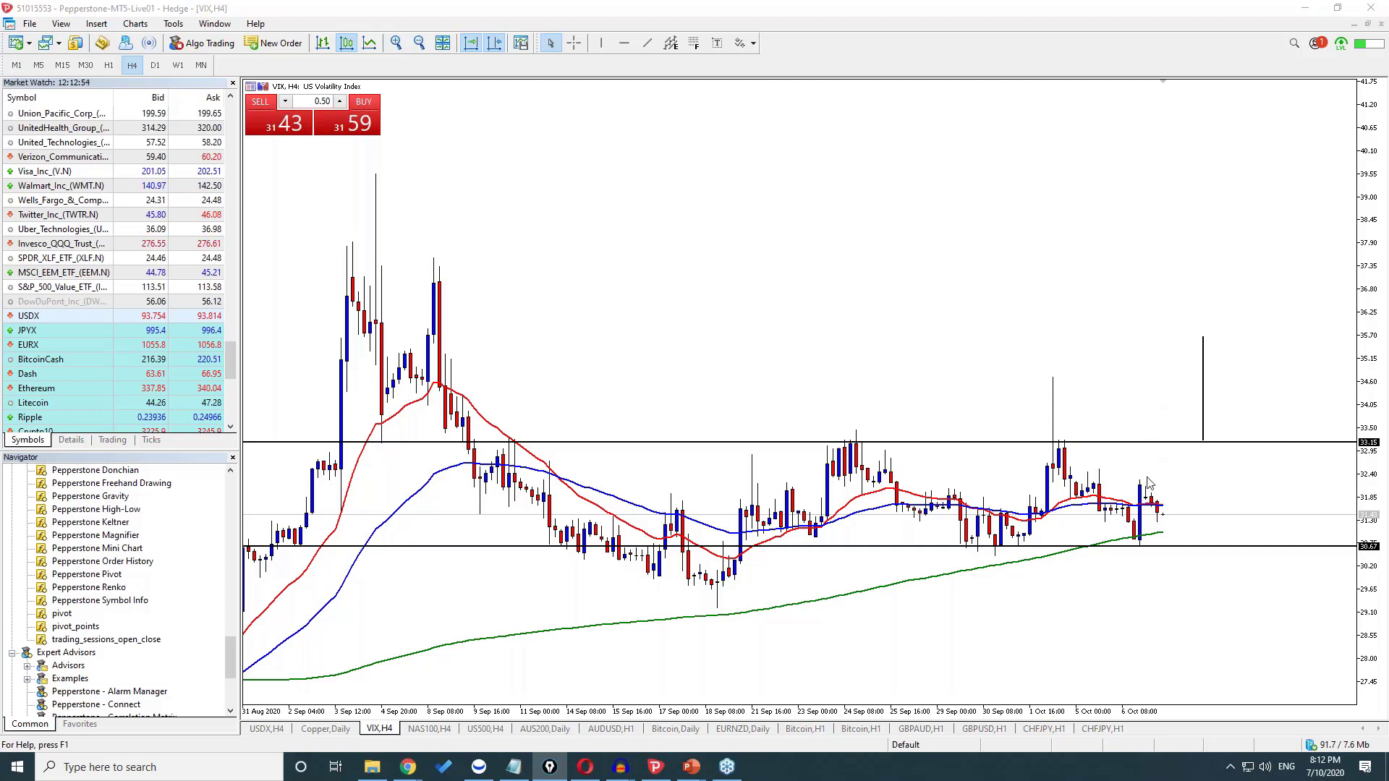
{"action": "left_click_drag", "start_coordinate": [936, 646], "coordinate": [995, 556]}
{"action": "left_click_drag", "start_coordinate": [962, 572], "coordinate": [992, 592]}
{"action": "mouse_move", "coordinate": [987, 360]}
{"action": "left_mouse_down"}
{"action": "mouse_move", "coordinate": [1031, 405]}
{"action": "mouse_move", "coordinate": [1010, 401]}
{"action": "left_mouse_up"}
{"action": "left_click_drag", "start_coordinate": [1178, 646], "coordinate": [1159, 561]}
{"action": "left_click_drag", "start_coordinate": [1150, 587], "coordinate": [1179, 583]}
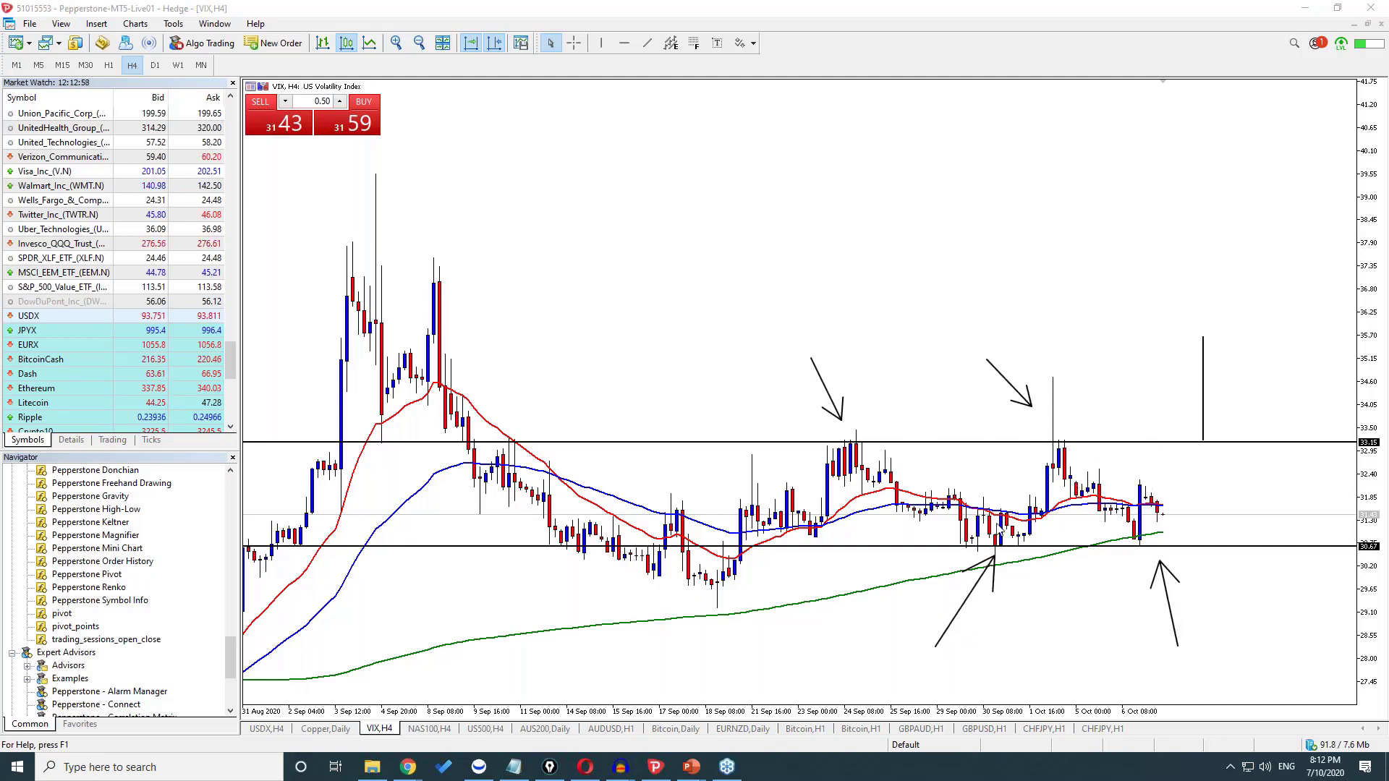
{"action": "left_click", "coordinate": [550, 769]}
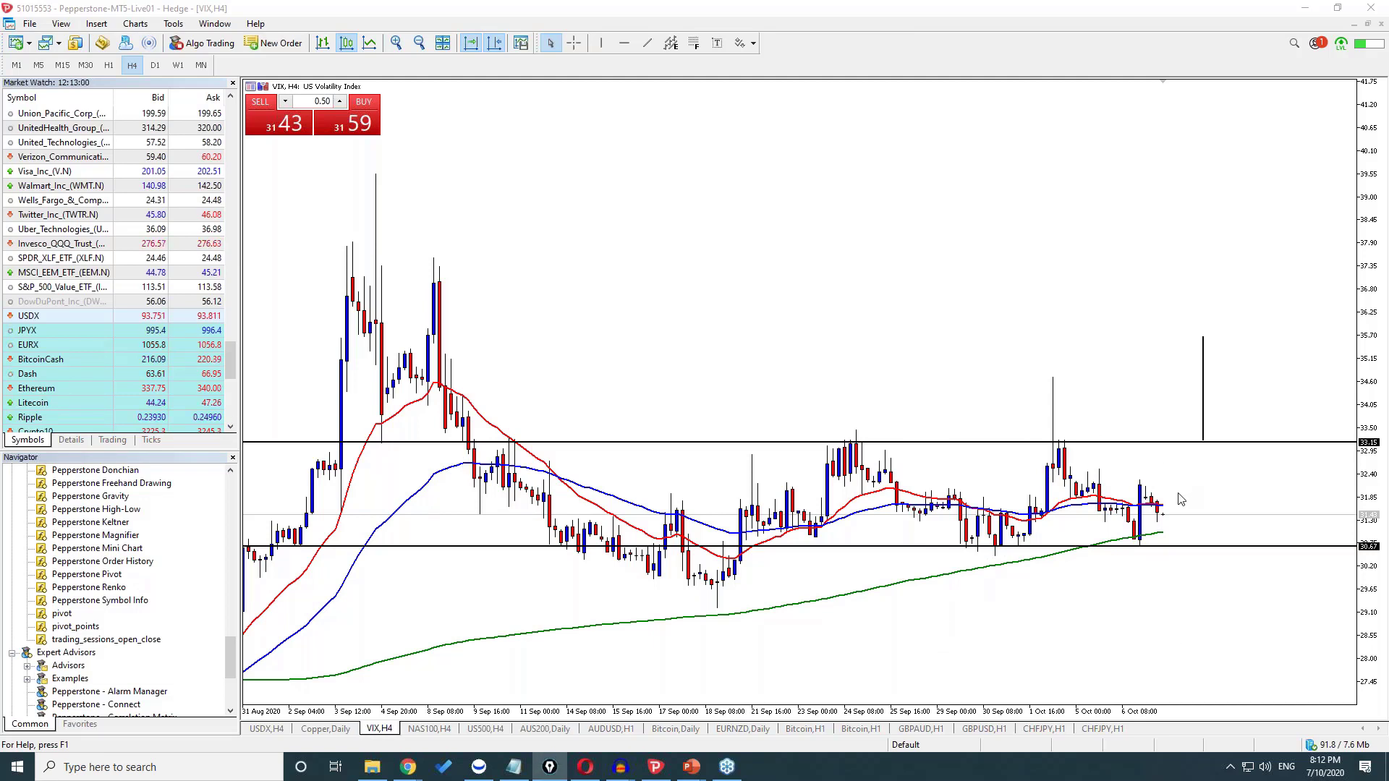
- Sketch an upward arrow from the current VIX price through the upper line and another arrow pointing at the early-September peak
{"action": "left_click_drag", "start_coordinate": [1165, 505], "coordinate": [1179, 415]}
{"action": "left_click_drag", "start_coordinate": [1179, 414], "coordinate": [1191, 441]}
{"action": "left_click_drag", "start_coordinate": [1159, 439], "coordinate": [1181, 416]}
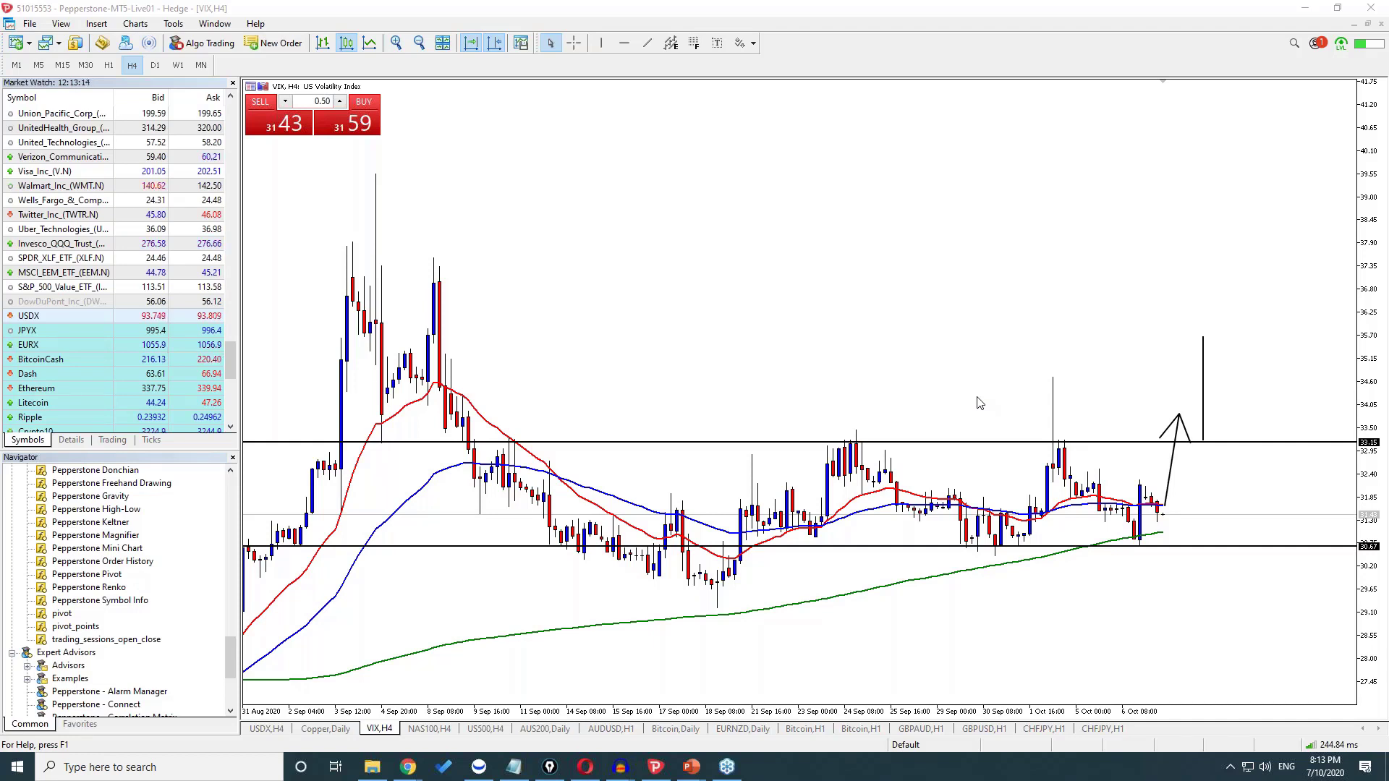
{"action": "left_click_drag", "start_coordinate": [643, 134], "coordinate": [410, 212]}
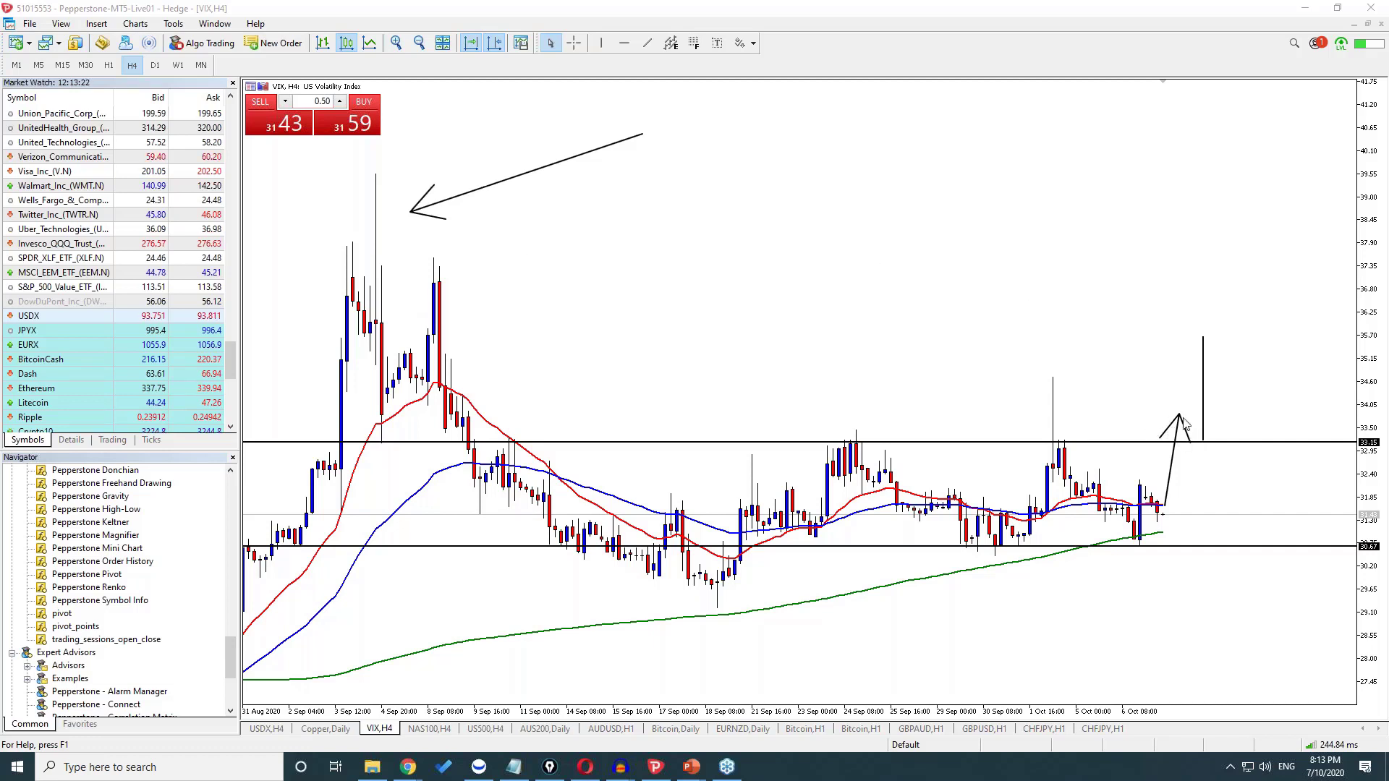
- Point arrows at the top of the vertical projection line and at the breakout area above the upper line, and clear the annotations
{"action": "left_click_drag", "start_coordinate": [1074, 236], "coordinate": [1197, 337]}
{"action": "left_click_drag", "start_coordinate": [1159, 330], "coordinate": [1198, 336]}
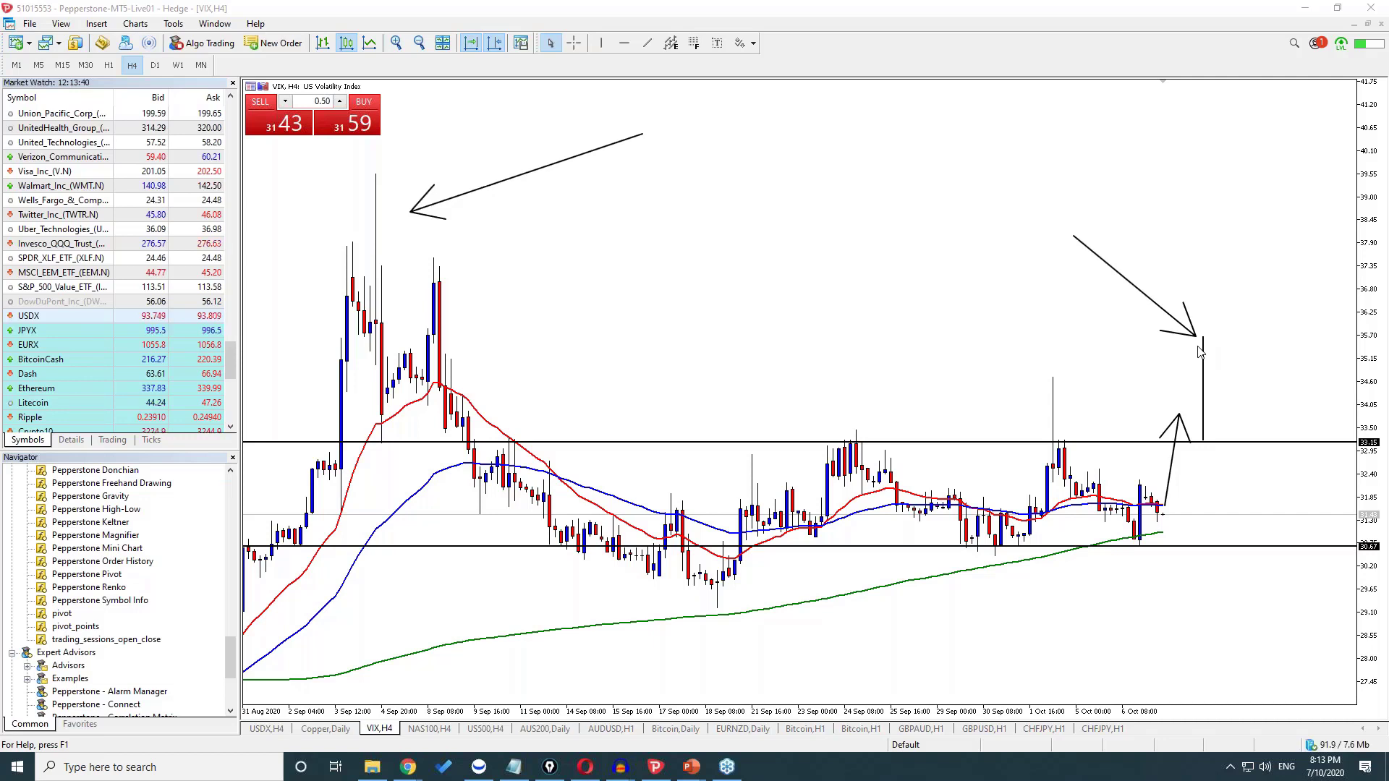
{"action": "left_click_drag", "start_coordinate": [1102, 362], "coordinate": [1162, 422]}
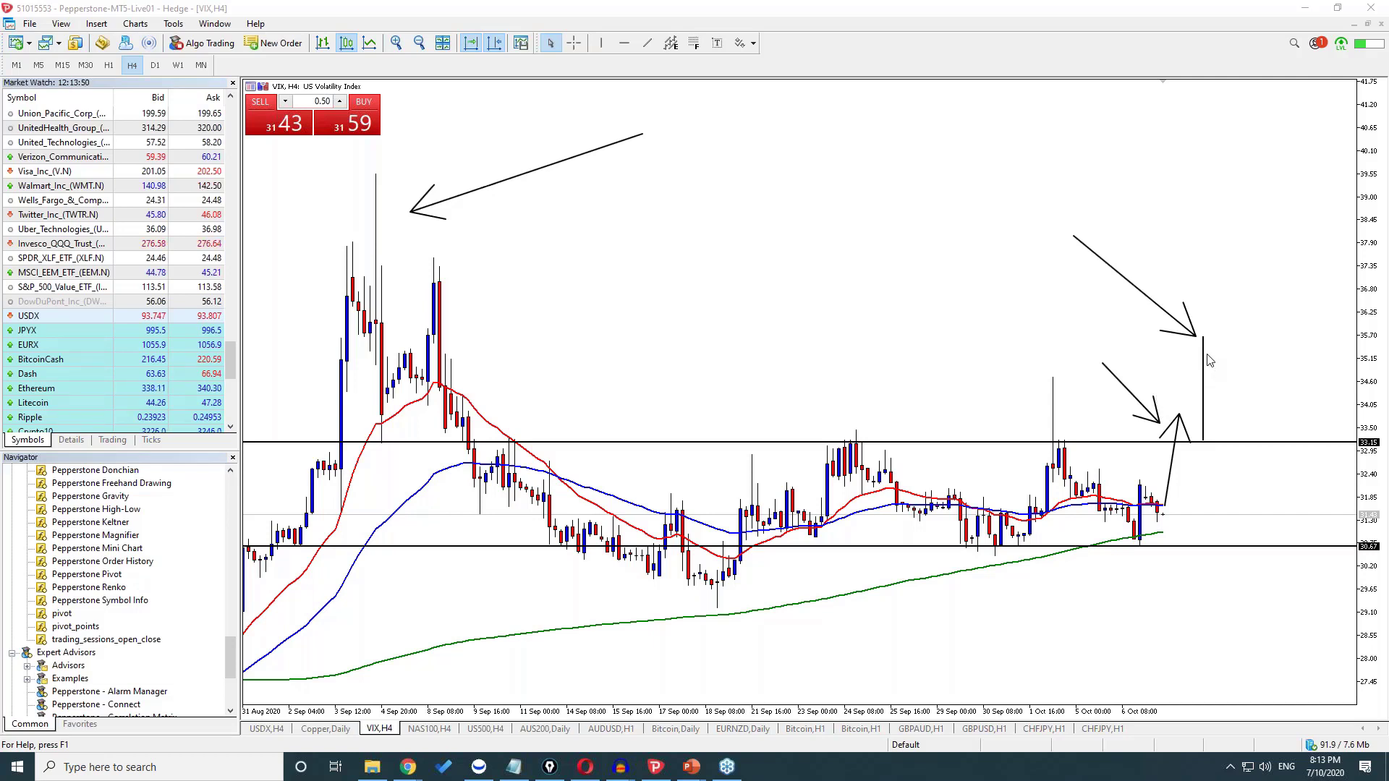
{"action": "left_click_drag", "start_coordinate": [1342, 397], "coordinate": [1212, 427]}
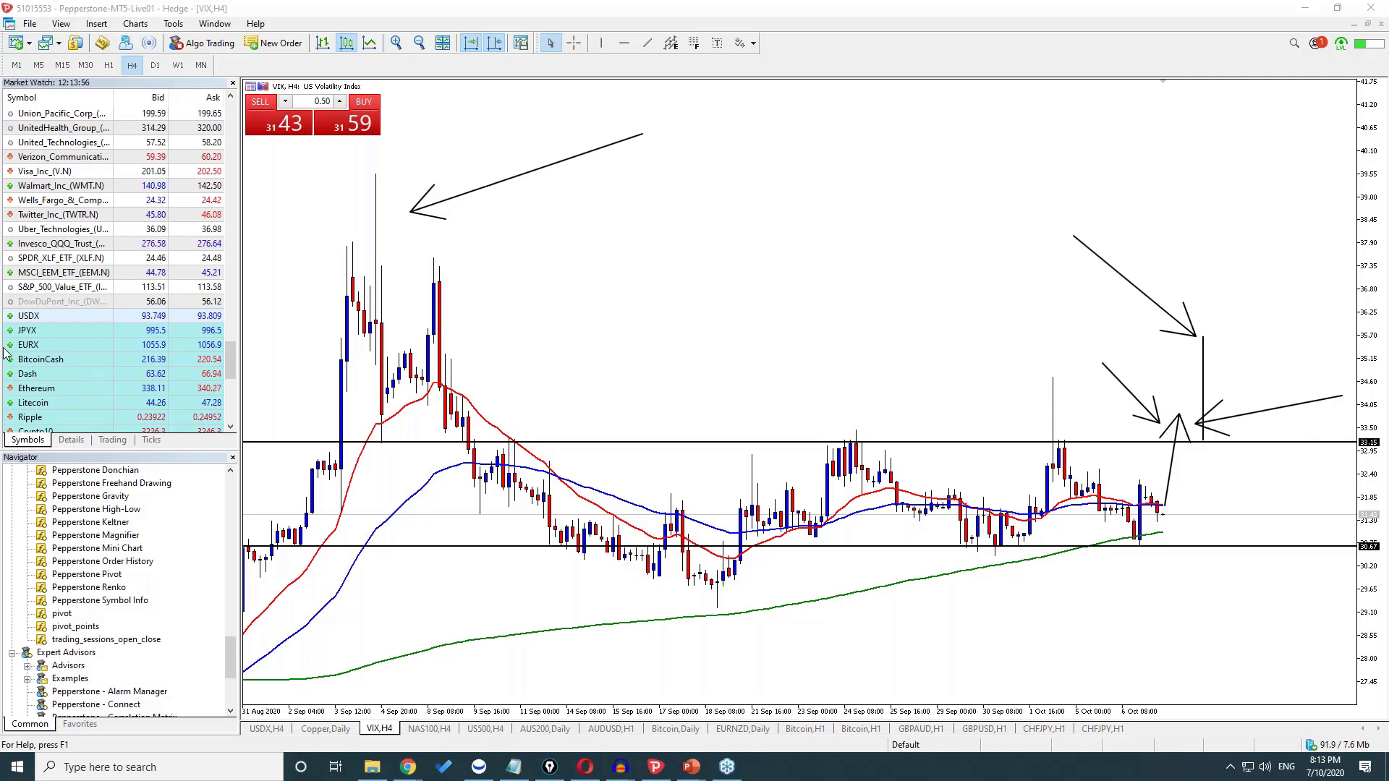
{"action": "key", "text": "e"}
- Sketch arrows at the upside target, at the lower line and for a downward break below it, and clear the annotations
{"action": "mouse_move", "coordinate": [1114, 293]}
{"action": "left_mouse_down"}
{"action": "mouse_move", "coordinate": [1189, 345]}
{"action": "mouse_move", "coordinate": [1158, 342]}
{"action": "left_mouse_up"}
{"action": "left_click_drag", "start_coordinate": [1216, 504], "coordinate": [1184, 548]}
{"action": "mouse_move", "coordinate": [1188, 532]}
{"action": "left_mouse_down"}
{"action": "mouse_move", "coordinate": [1206, 536]}
{"action": "mouse_move", "coordinate": [1198, 638]}
{"action": "left_mouse_up"}
{"action": "left_click_drag", "start_coordinate": [1176, 616], "coordinate": [1198, 638]}
{"action": "left_click_drag", "start_coordinate": [1206, 607], "coordinate": [1198, 638]}
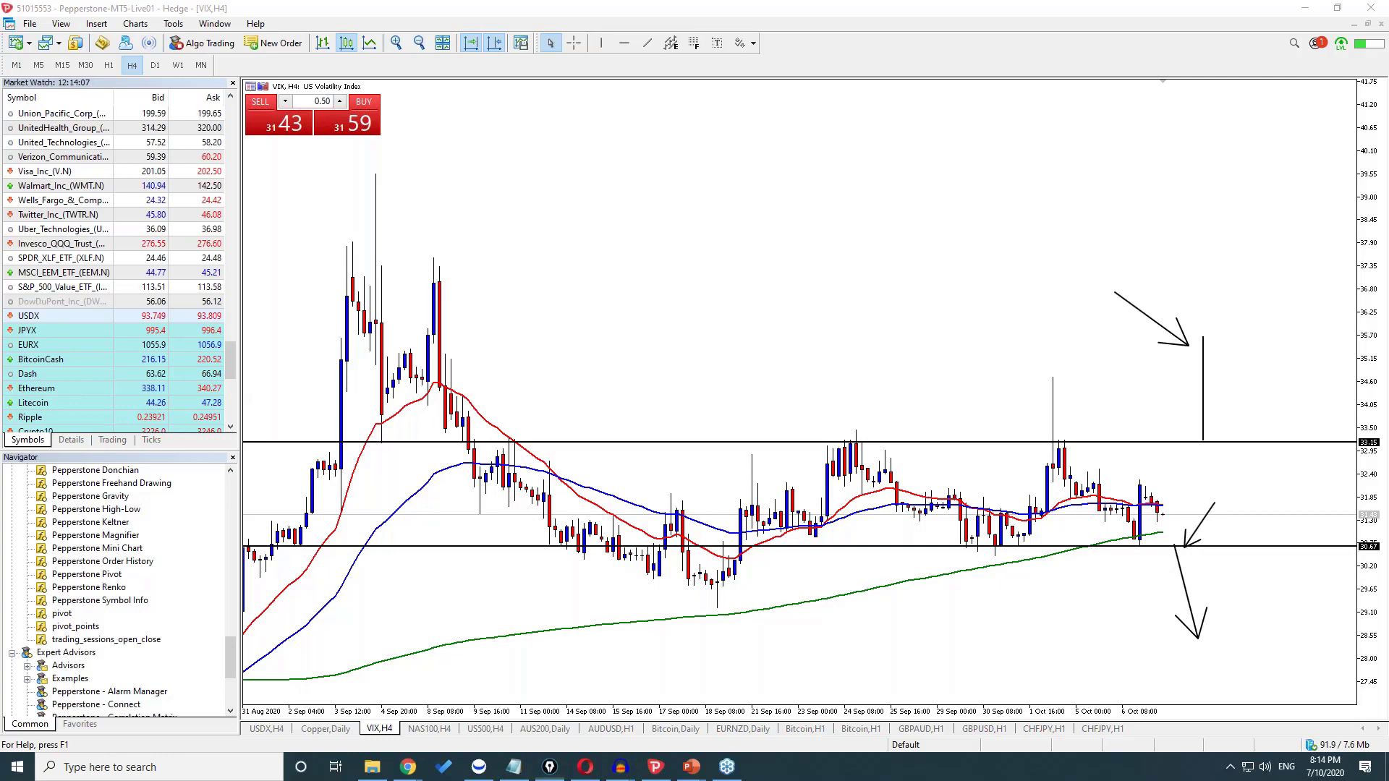
{"action": "key", "text": "Escape"}
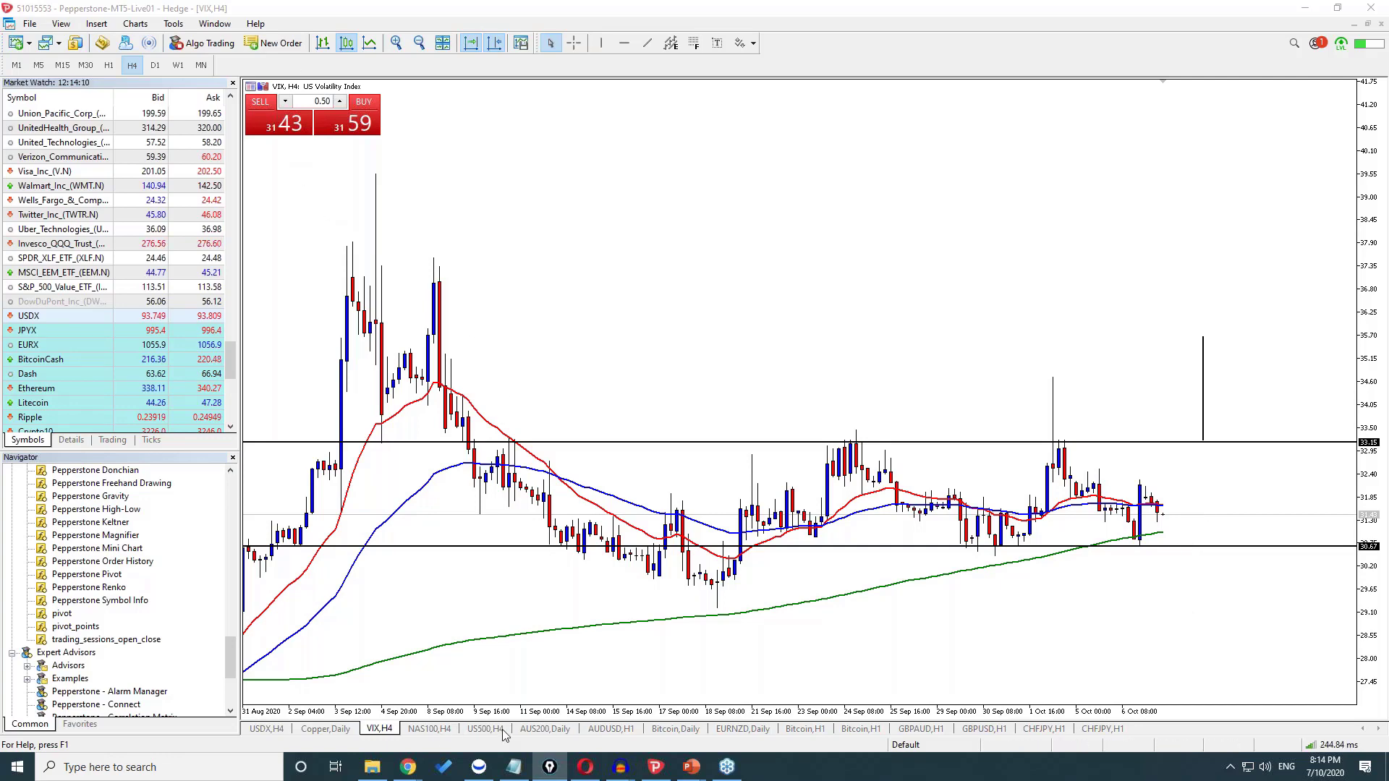
- Open the Copper chart on the weekly timeframe and place the crosshair on the January 2020 high
{"action": "left_click", "coordinate": [336, 731]}
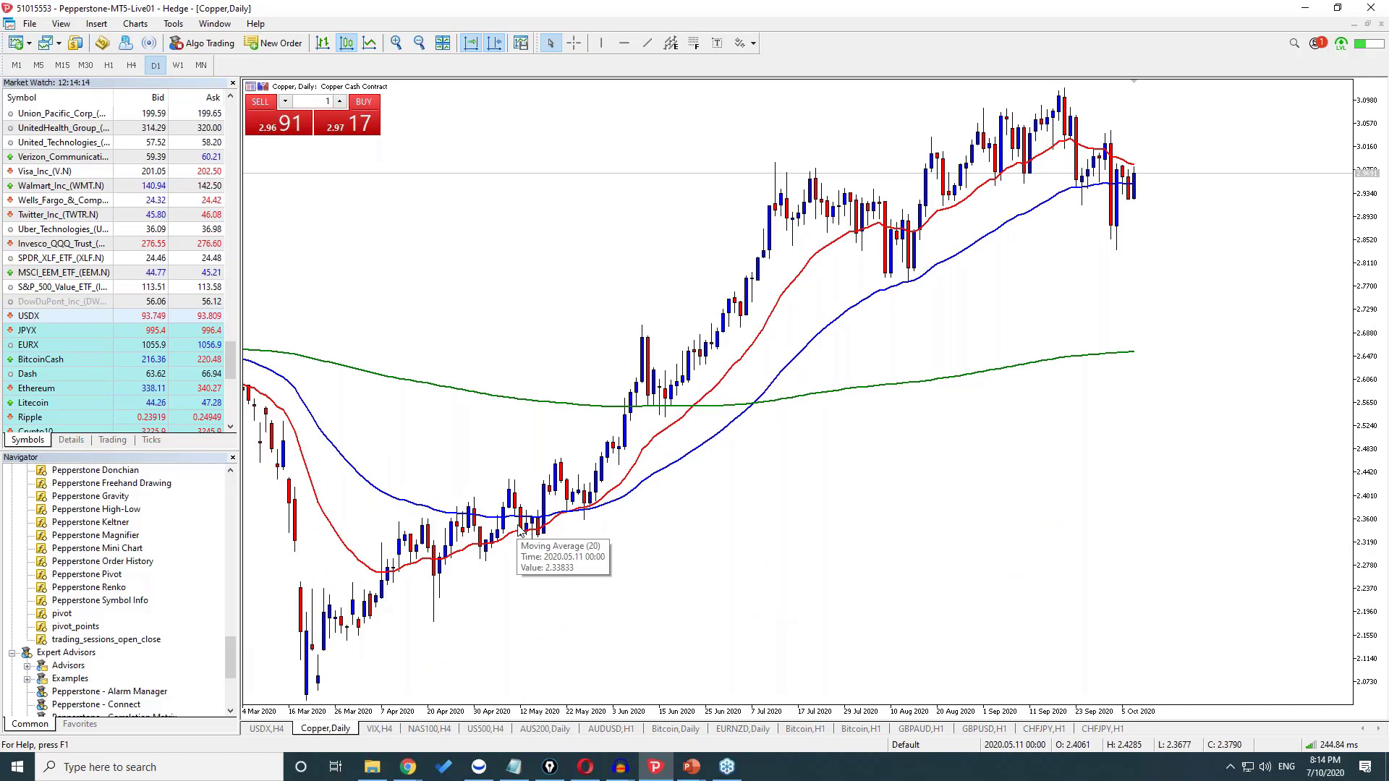
{"action": "left_click", "coordinate": [178, 66]}
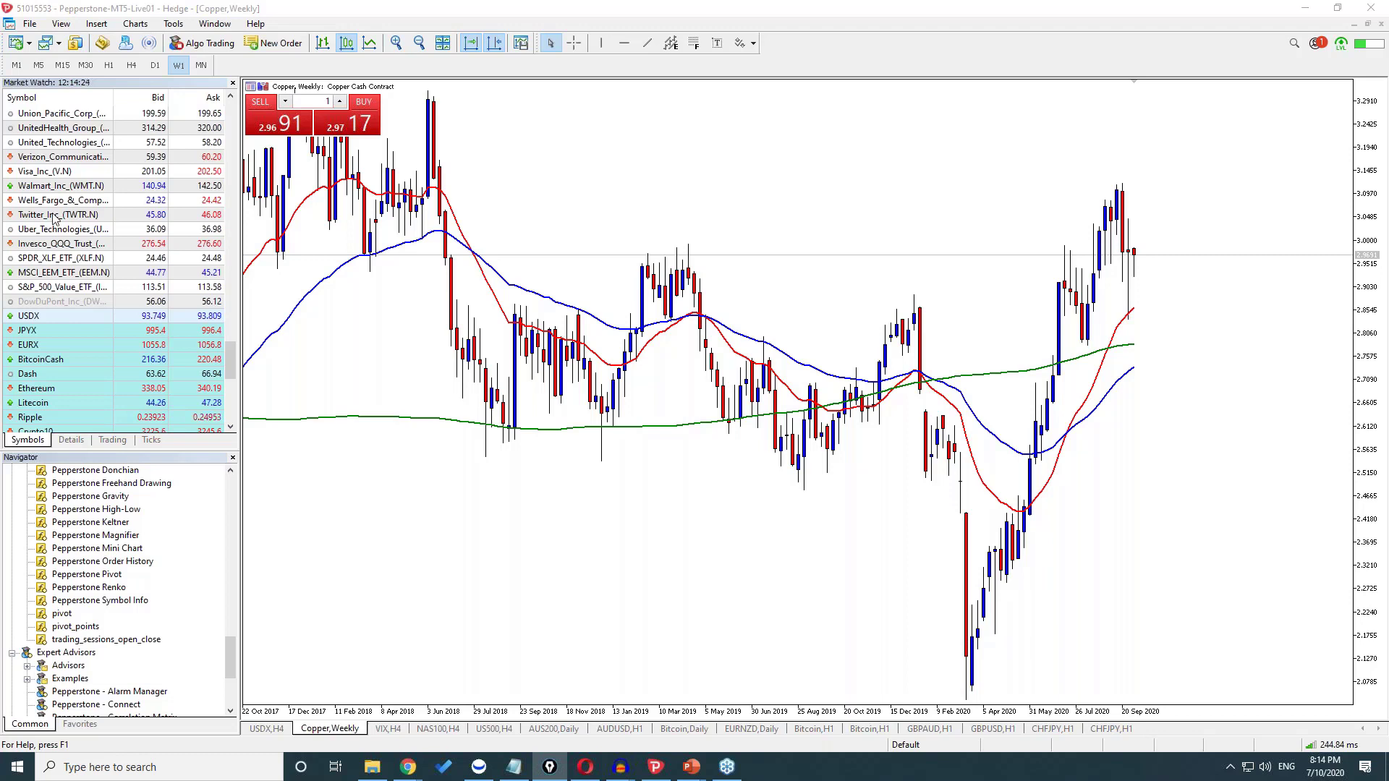
{"action": "middle_click", "coordinate": [917, 309]}
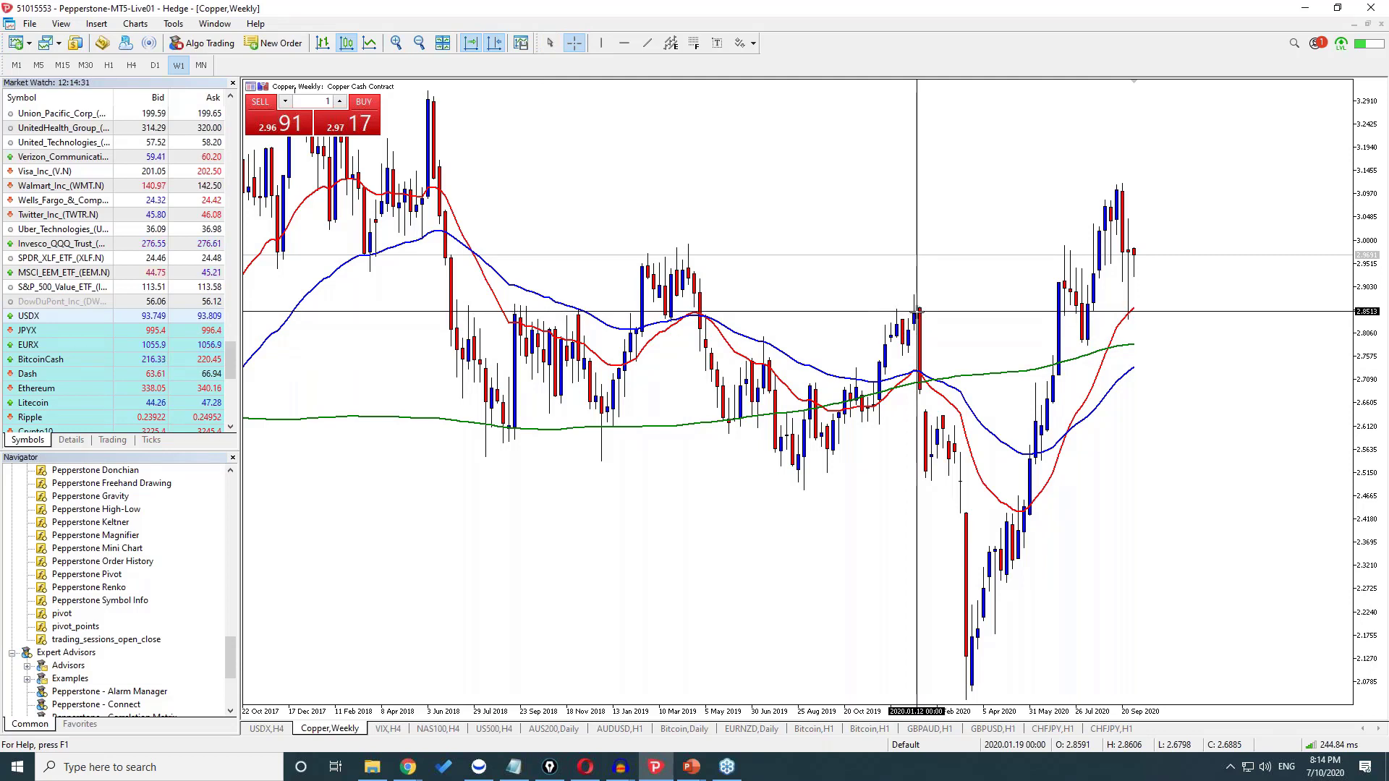
{"action": "mouse_move", "coordinate": [916, 312]}
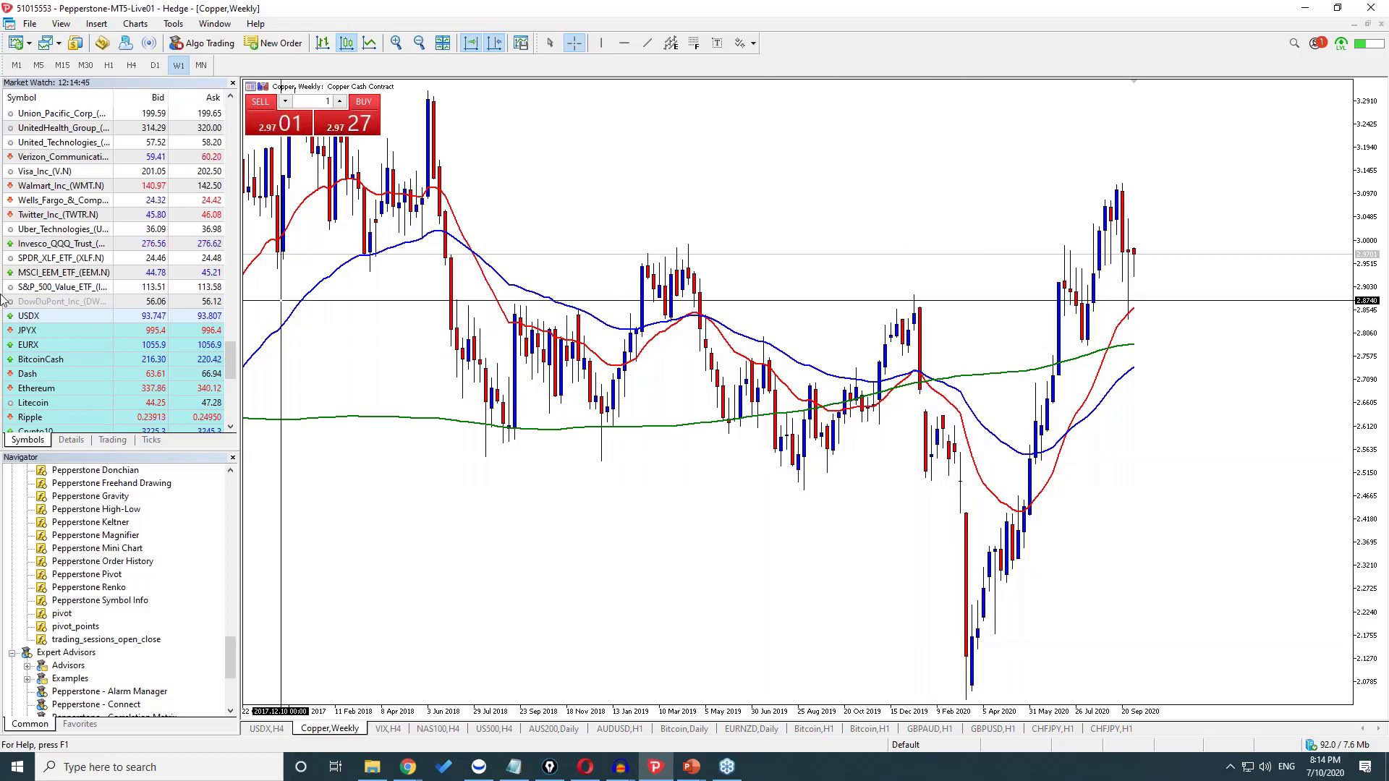
- Annotate Copper's March 2020 low, the current price and the two early-2019 peaks with arrows
{"action": "left_click_drag", "start_coordinate": [1230, 600], "coordinate": [977, 684]}
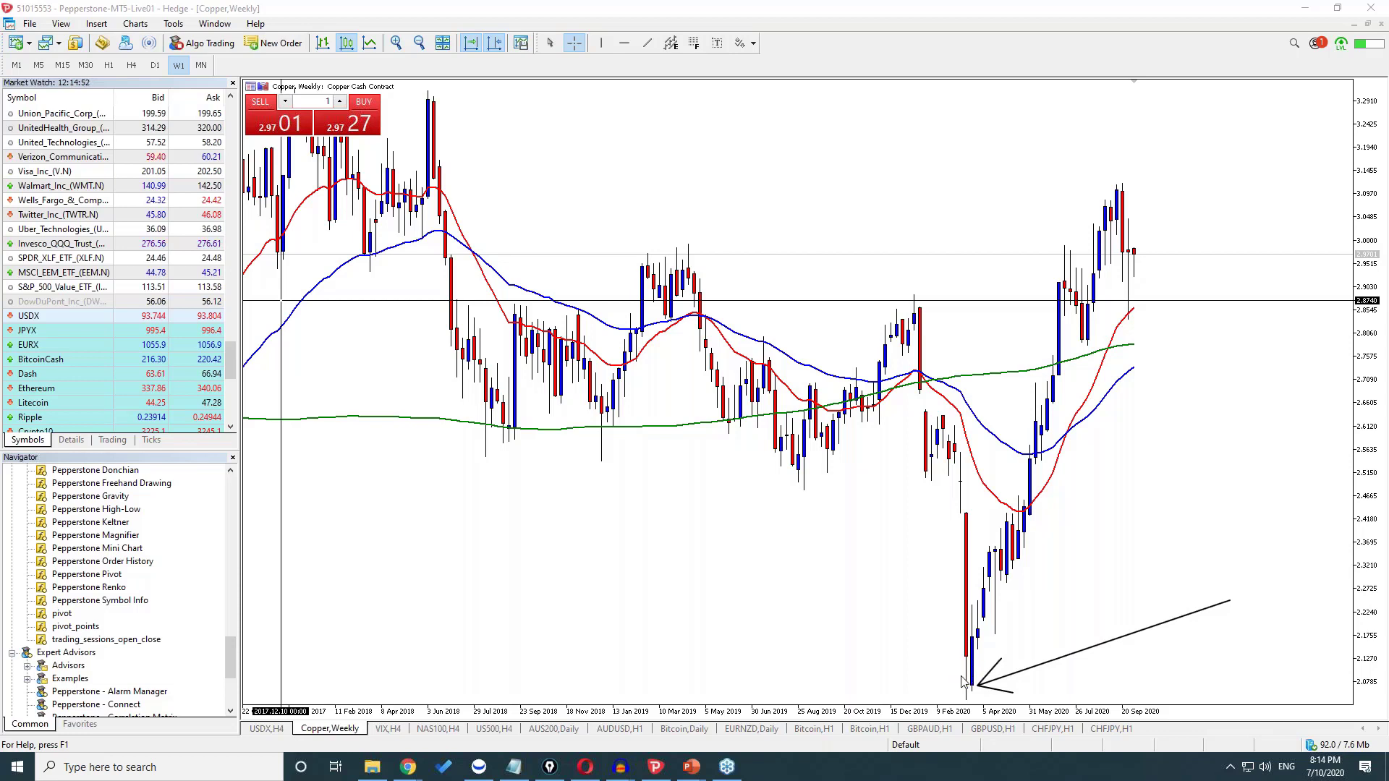
{"action": "left_click_drag", "start_coordinate": [1273, 136], "coordinate": [1180, 237]}
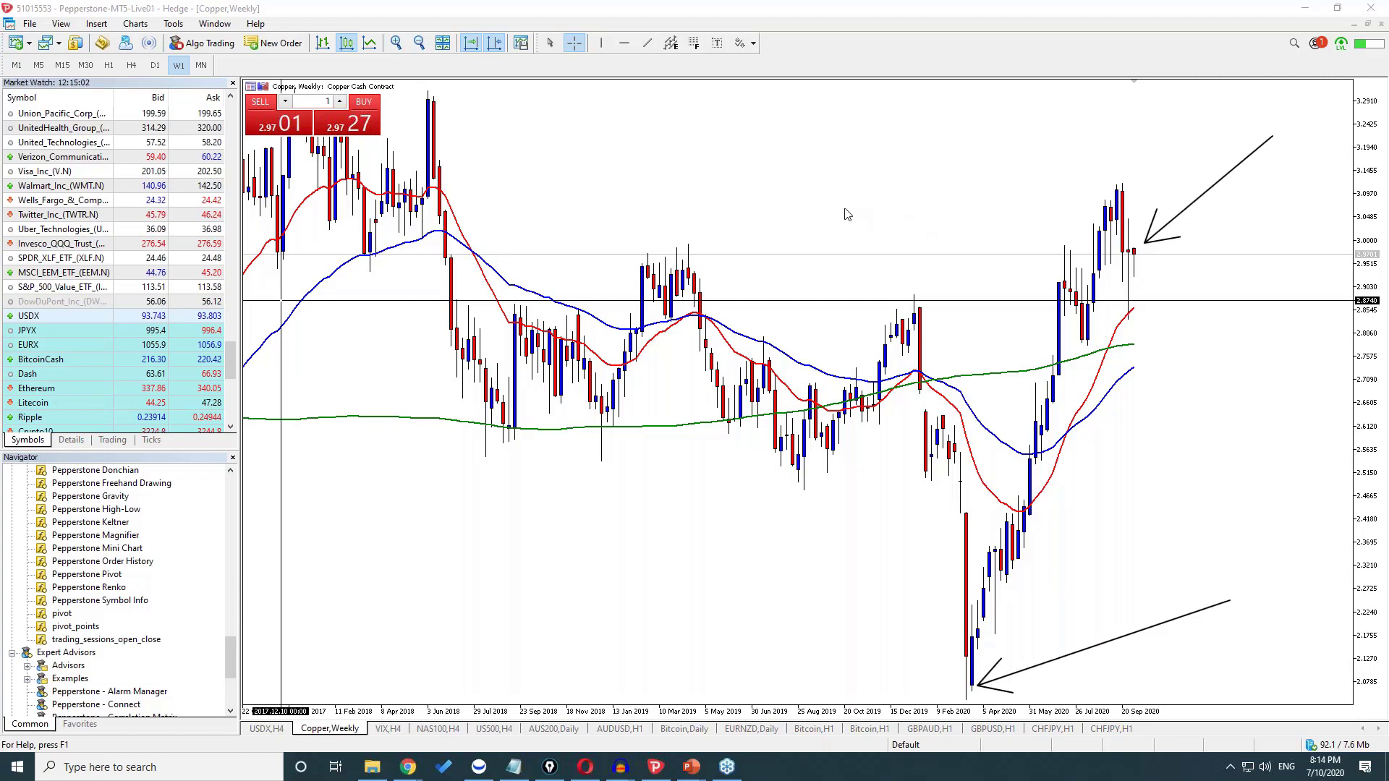
{"action": "mouse_move", "coordinate": [597, 164]}
{"action": "left_mouse_down"}
{"action": "mouse_move", "coordinate": [651, 257]}
{"action": "mouse_move", "coordinate": [651, 220]}
{"action": "left_mouse_up"}
{"action": "left_click_drag", "start_coordinate": [651, 165], "coordinate": [683, 246]}
{"action": "left_click_drag", "start_coordinate": [660, 230], "coordinate": [686, 217]}
- Point arrows at Copper's December 2017 and March 2018 lows
{"action": "left_click_drag", "start_coordinate": [301, 379], "coordinate": [381, 259]}
{"action": "left_click_drag", "start_coordinate": [350, 272], "coordinate": [382, 293]}
{"action": "left_click_drag", "start_coordinate": [305, 337], "coordinate": [284, 265]}
{"action": "left_click_drag", "start_coordinate": [302, 283], "coordinate": [286, 267]}
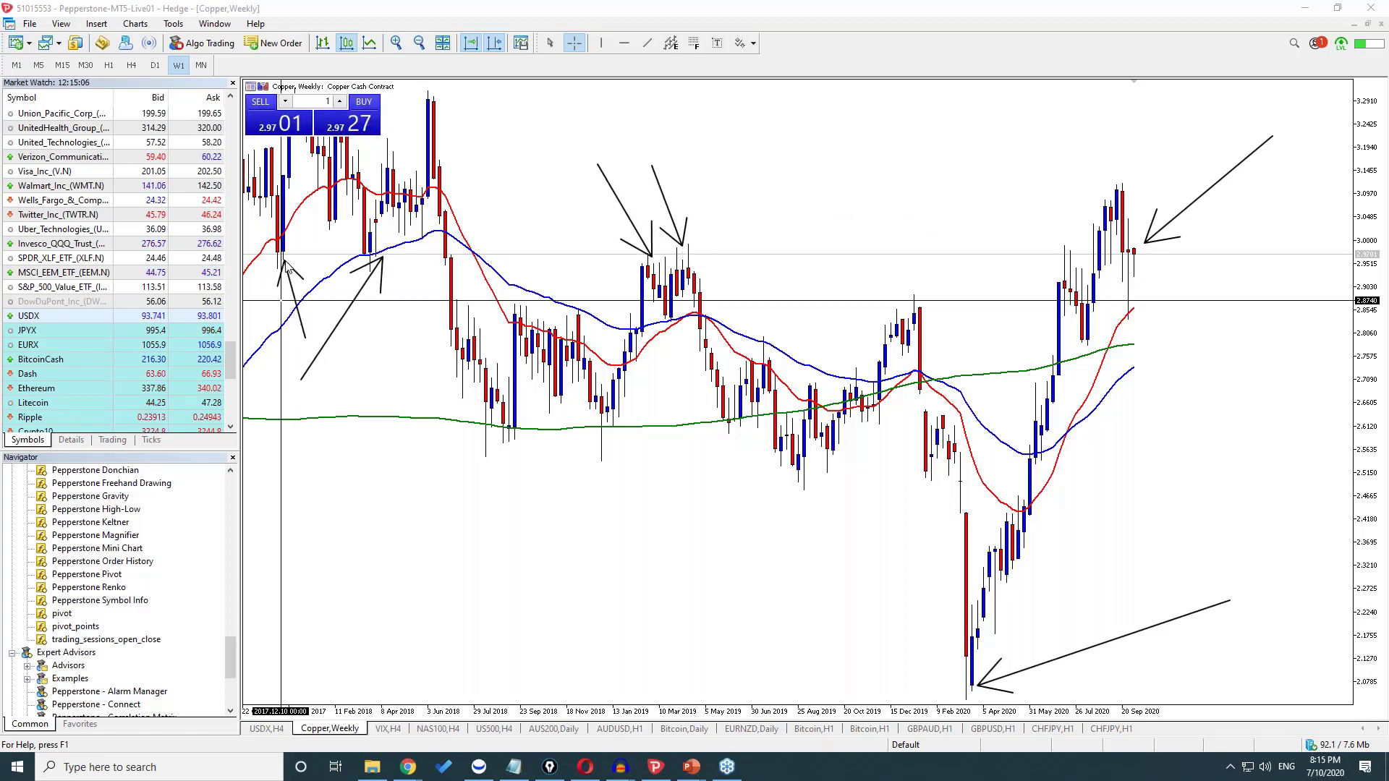
- Point arrows at Copper's July 2020 high and at the current price from below, and clear all annotations
{"action": "left_click_drag", "start_coordinate": [979, 183], "coordinate": [1054, 260]}
{"action": "left_click_drag", "start_coordinate": [1019, 252], "coordinate": [1053, 260]}
{"action": "left_click_drag", "start_coordinate": [1272, 351], "coordinate": [1187, 286]}
{"action": "left_click_drag", "start_coordinate": [1222, 291], "coordinate": [1187, 286]}
{"action": "left_click_drag", "start_coordinate": [1201, 318], "coordinate": [1187, 286]}
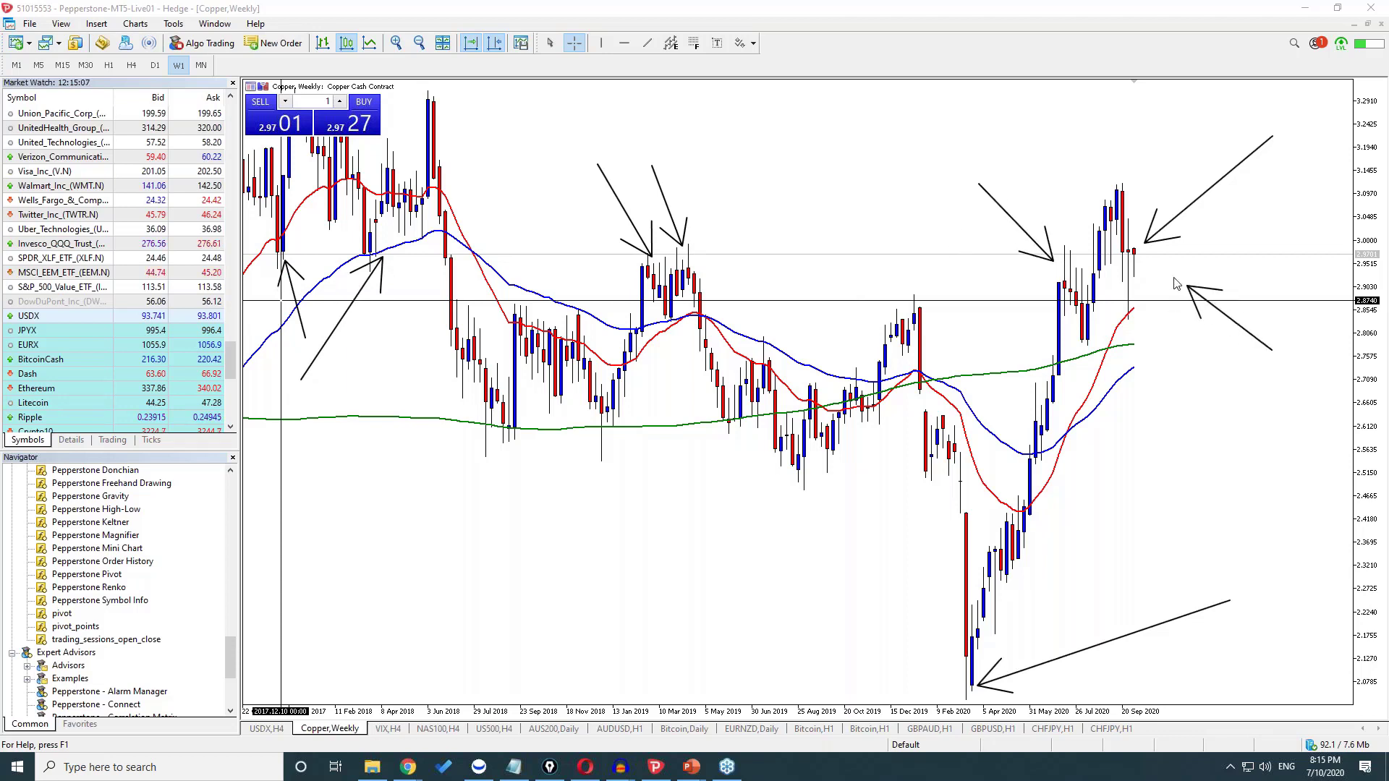
{"action": "left_click_drag", "start_coordinate": [1272, 350], "coordinate": [1143, 261]}
{"action": "left_click_drag", "start_coordinate": [1177, 262], "coordinate": [1143, 260]}
{"action": "left_click_drag", "start_coordinate": [1156, 292], "coordinate": [1143, 260]}
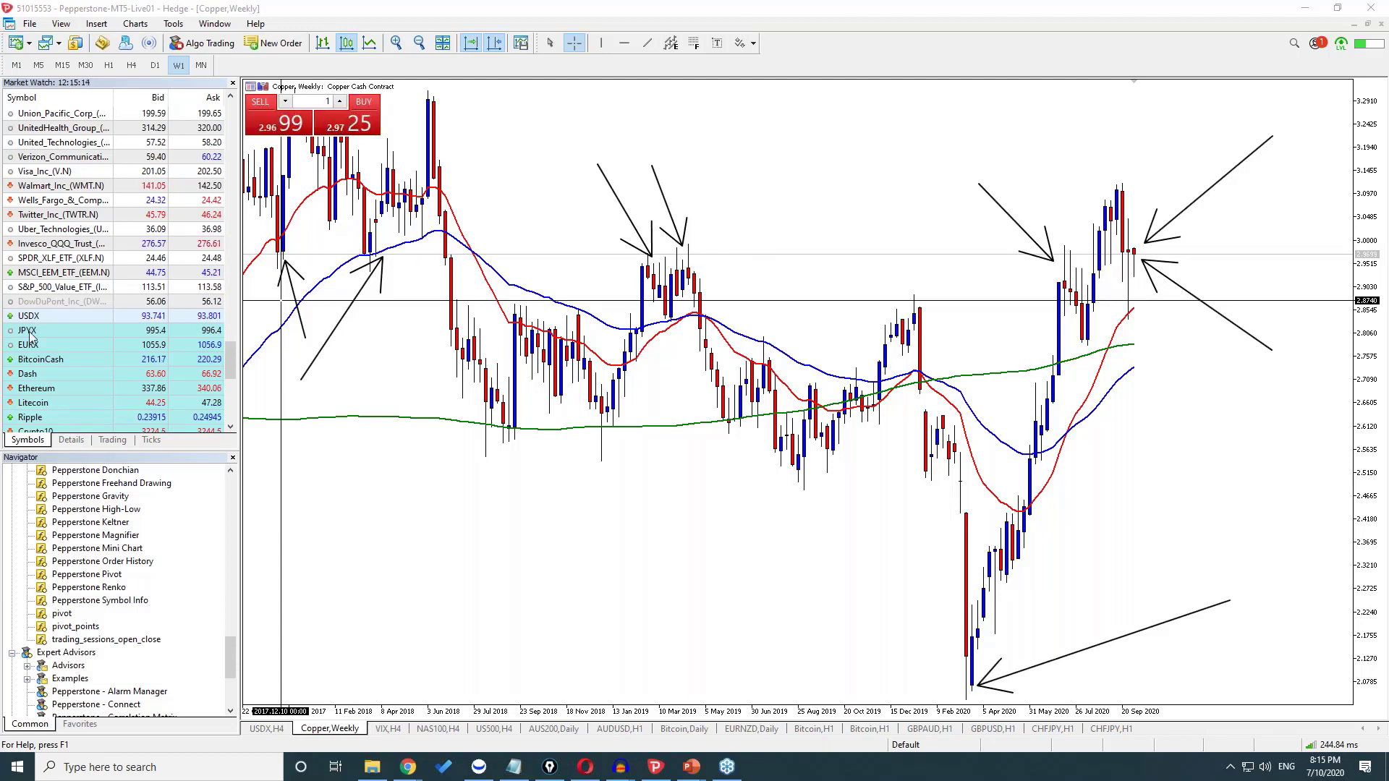
{"action": "key", "text": "Delete"}
- Sketch a downward arrow from the current Copper price toward the red moving average and a second arrow pointing at that level
{"action": "mouse_move", "coordinate": [1134, 250]}
{"action": "left_mouse_down"}
{"action": "mouse_move", "coordinate": [1144, 307]}
{"action": "mouse_move", "coordinate": [1154, 297]}
{"action": "mouse_move", "coordinate": [1146, 318]}
{"action": "left_mouse_up"}
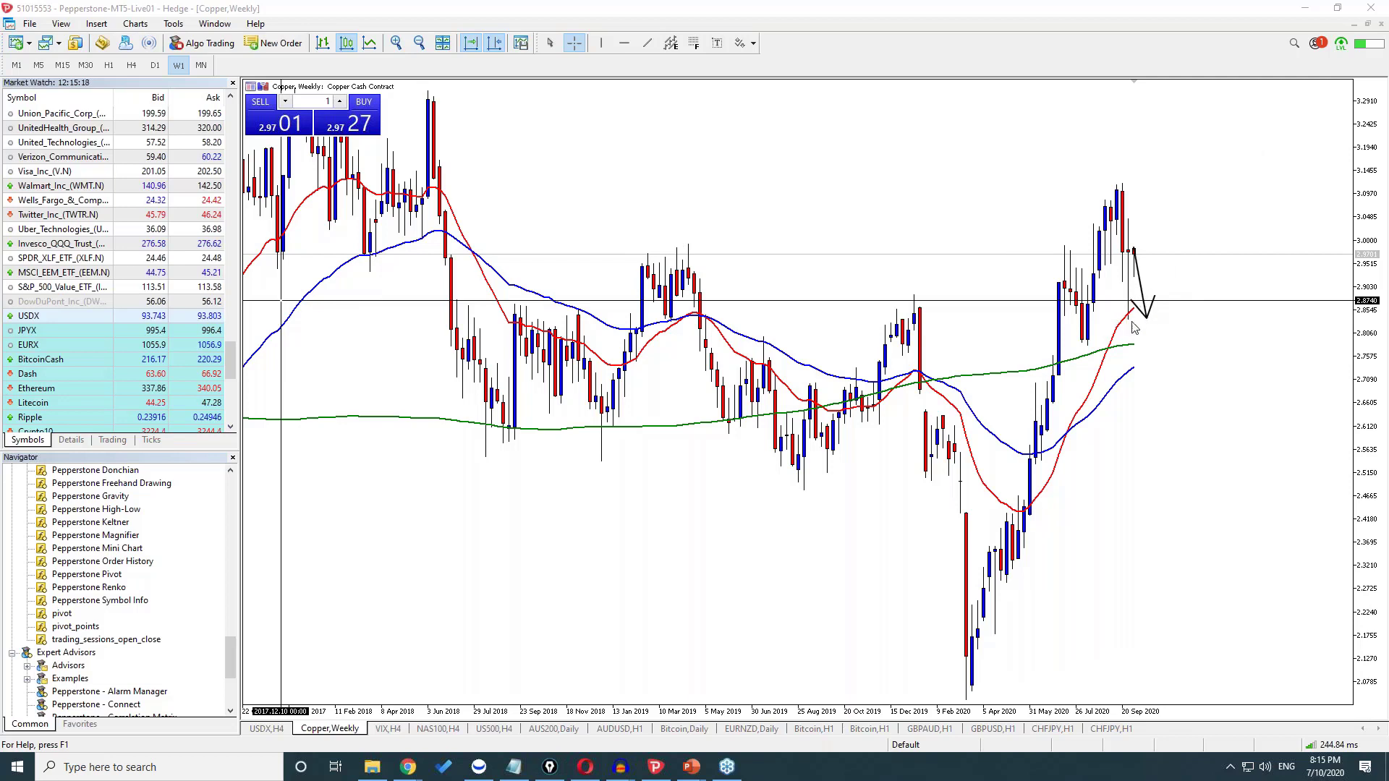
{"action": "left_click_drag", "start_coordinate": [1178, 403], "coordinate": [1135, 329]}
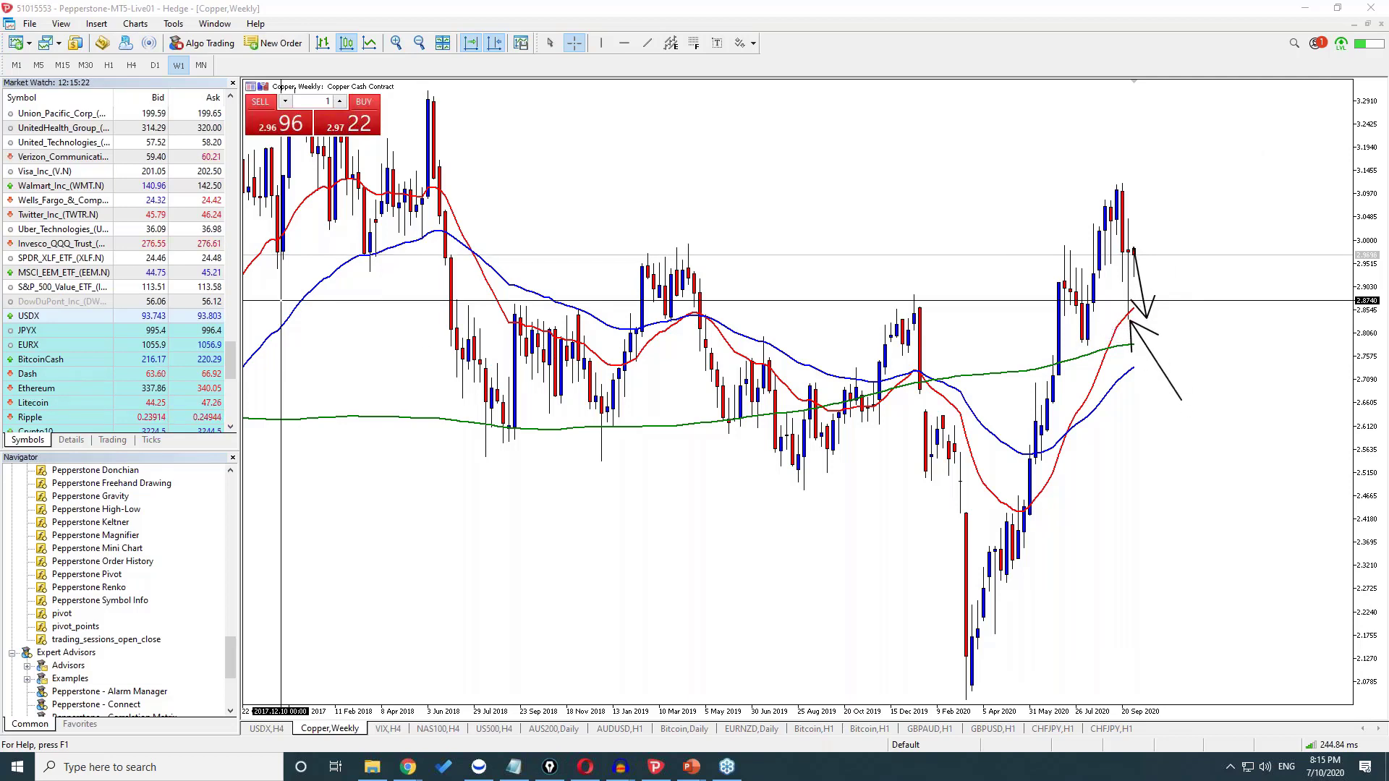
- Clear the arrows on the Copper chart and show the USDX chart on the daily timeframe, enlarged around the most recent candles
{"action": "key", "text": "Escape"}
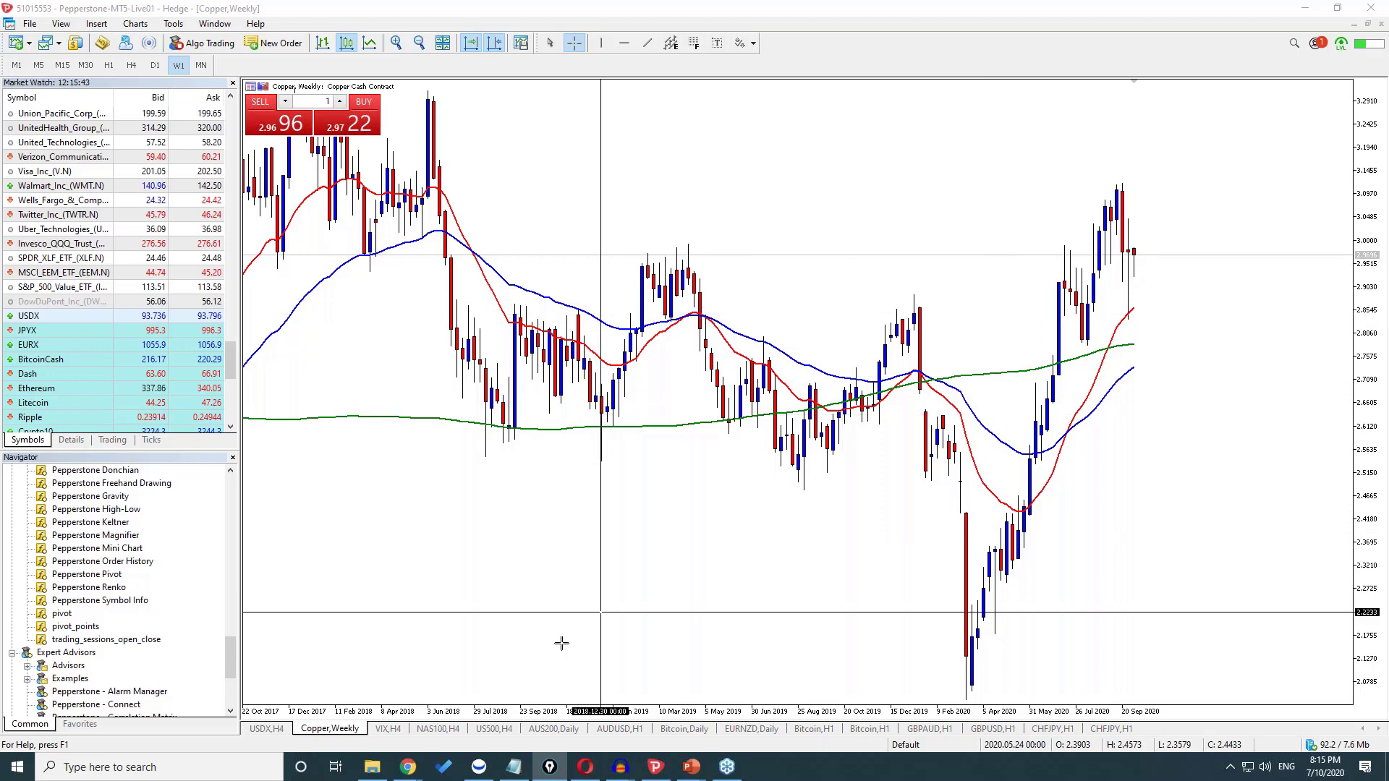
{"action": "key", "text": "ctrl+shift+Tab"}
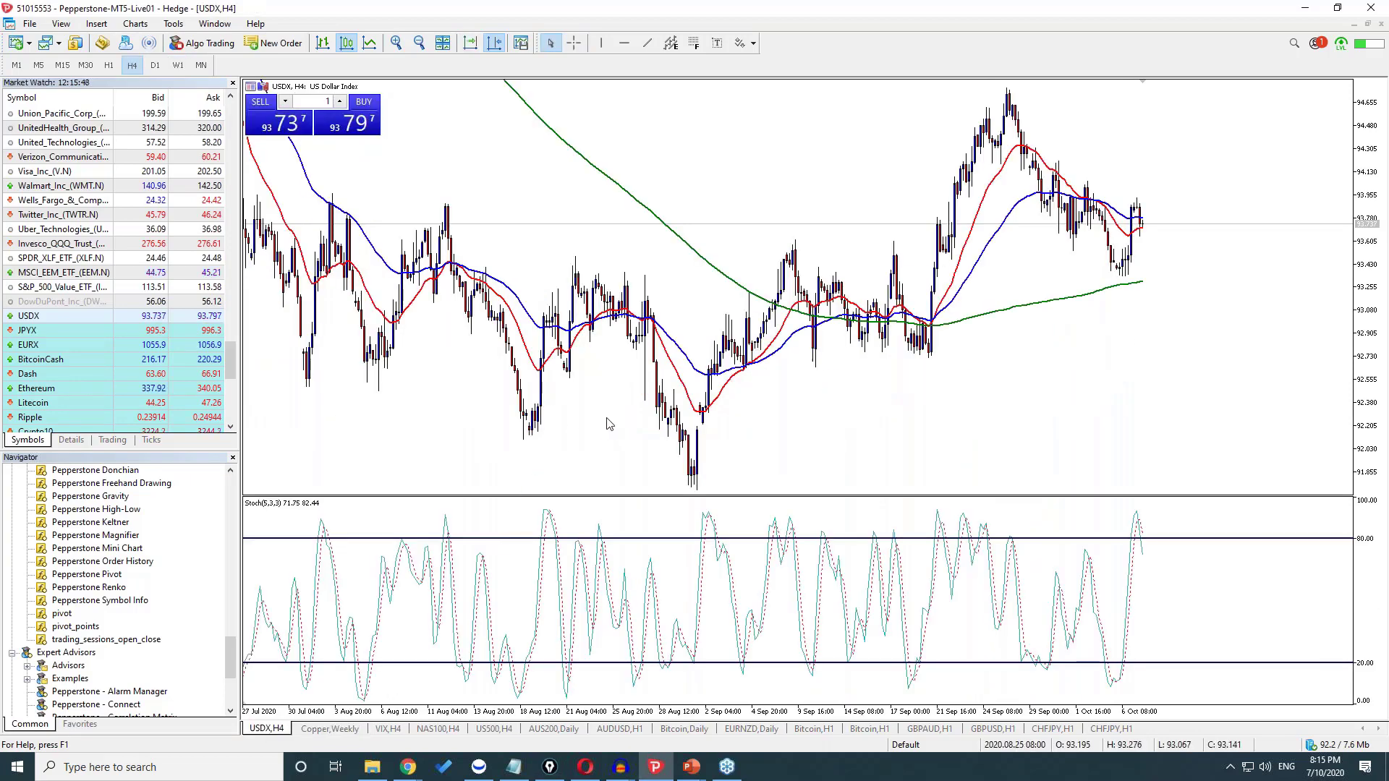
{"action": "left_click", "coordinate": [155, 65]}
{"action": "left_click_drag", "start_coordinate": [458, 380], "coordinate": [993, 420]}
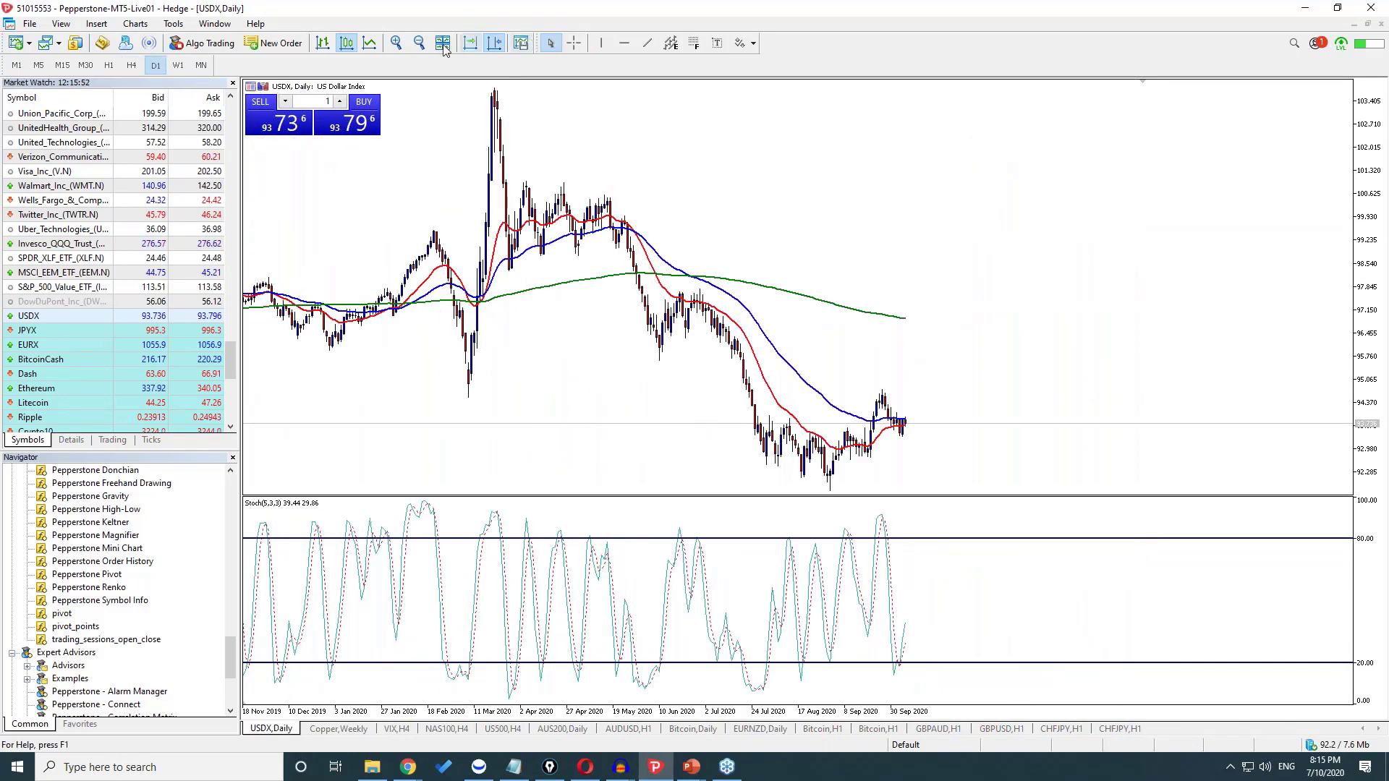
{"action": "left_click", "coordinate": [396, 44]}
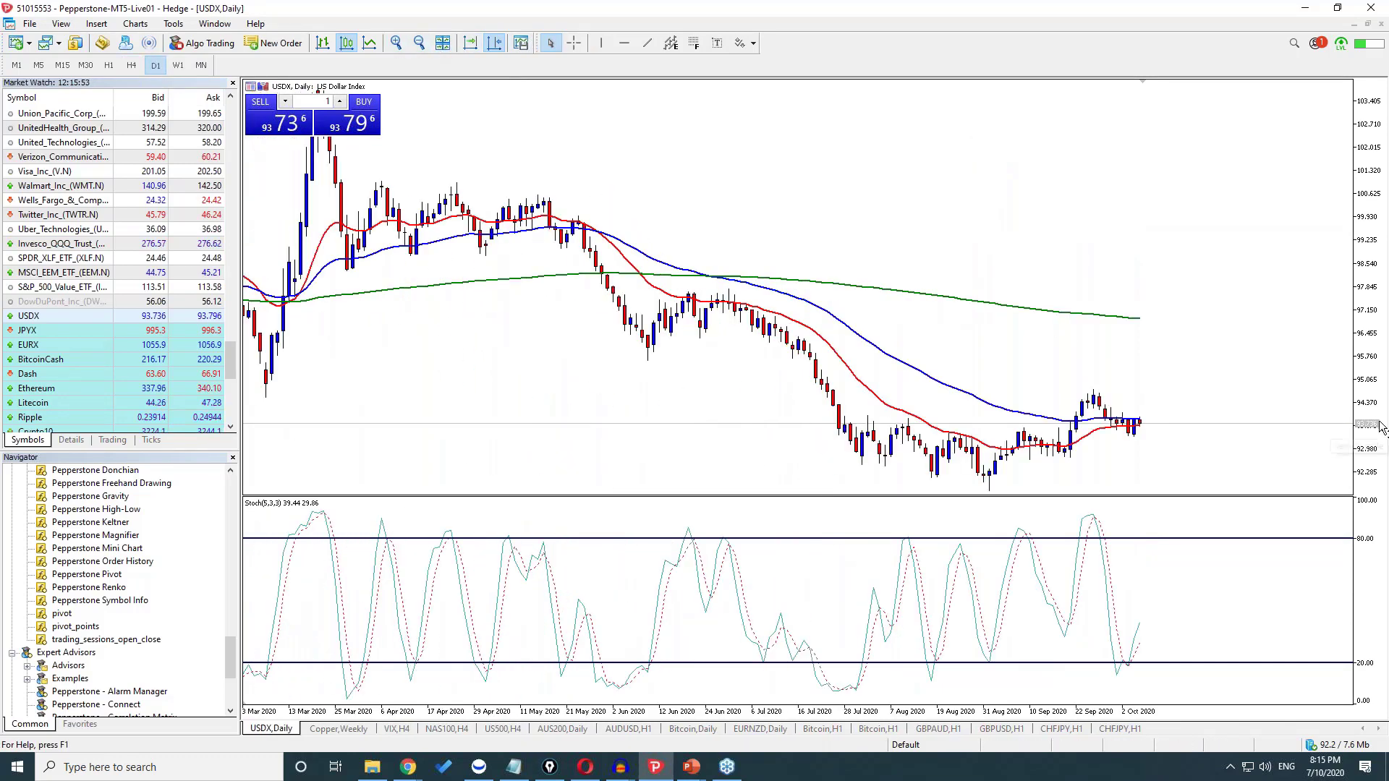
{"action": "left_click", "coordinate": [396, 43]}
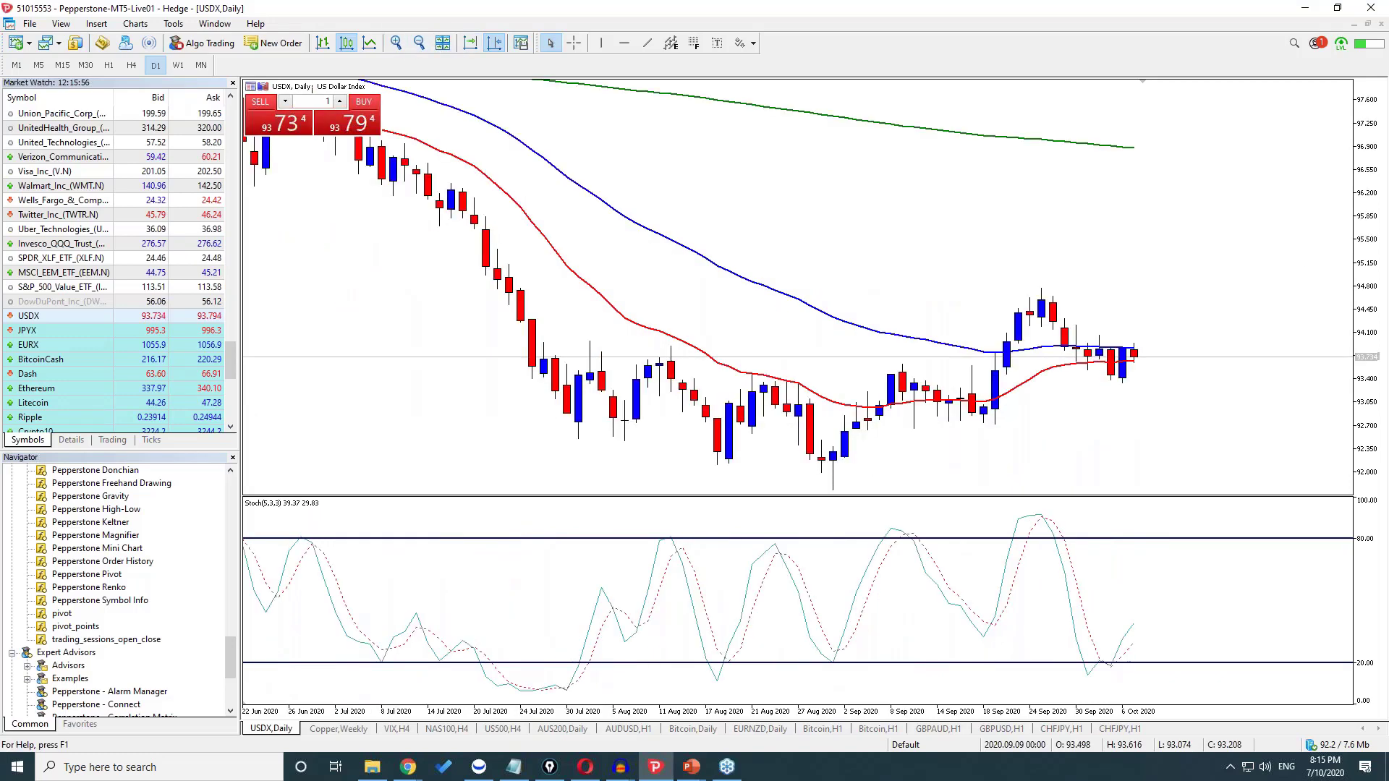
- Place horizontal lines on the USDX daily chart at about 93.490 and at about 93.890
{"action": "left_click", "coordinate": [624, 43]}
{"action": "left_click_drag", "start_coordinate": [1010, 396], "coordinate": [918, 382]}
{"action": "left_click", "coordinate": [624, 44]}
{"action": "left_click", "coordinate": [671, 355]}
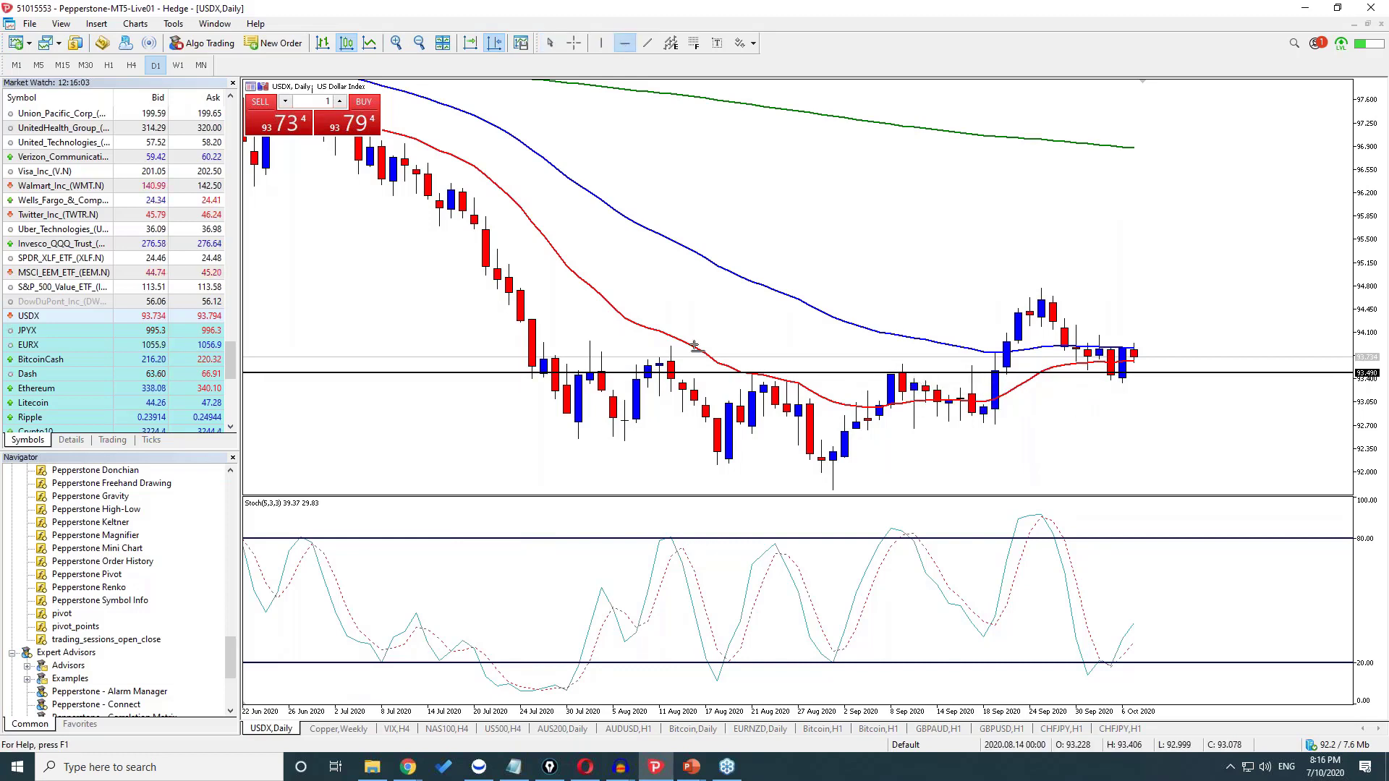
{"action": "left_click_drag", "start_coordinate": [672, 354], "coordinate": [671, 345]}
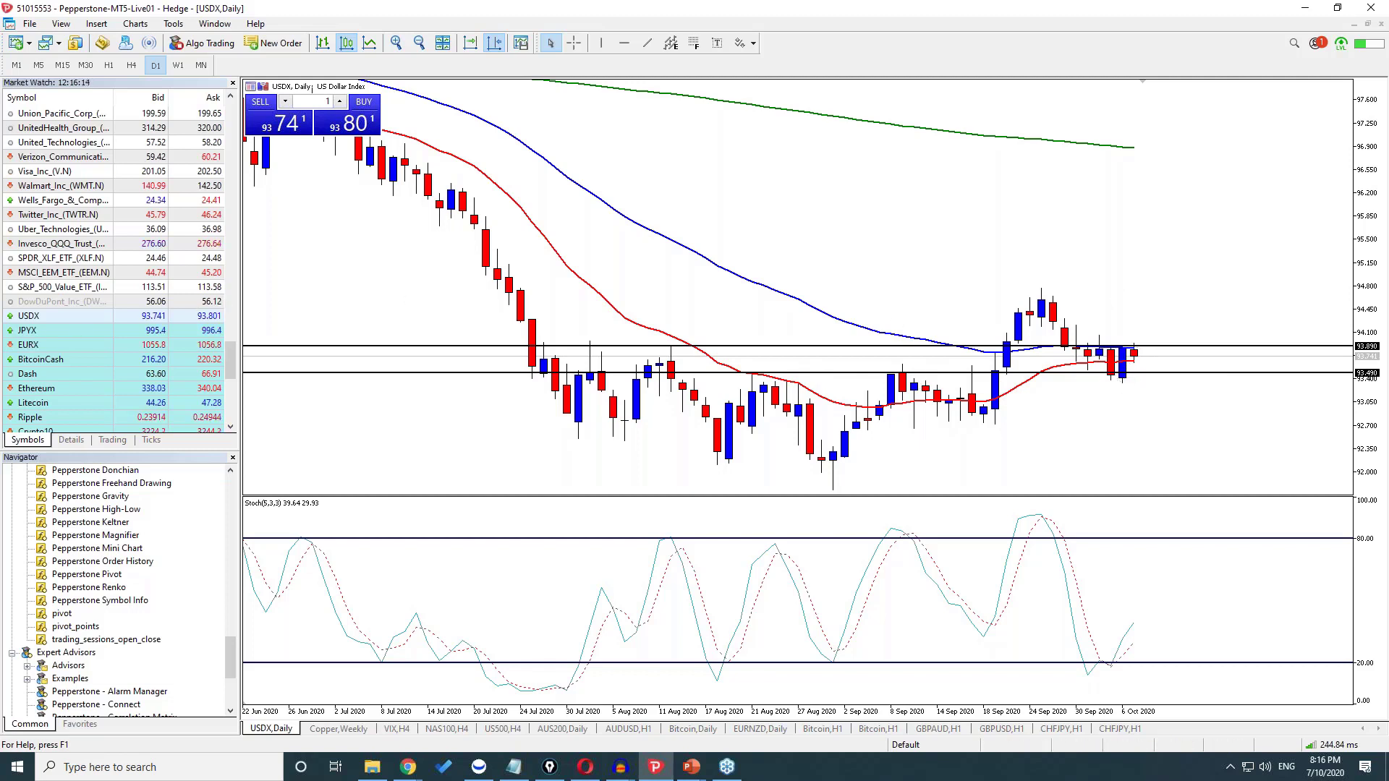
- Sketch arrows for a USDX break above 93.890 and a drop below 93.490, point at the mid-September low, and clear the annotations
{"action": "key", "text": "ctrl+shift+p"}
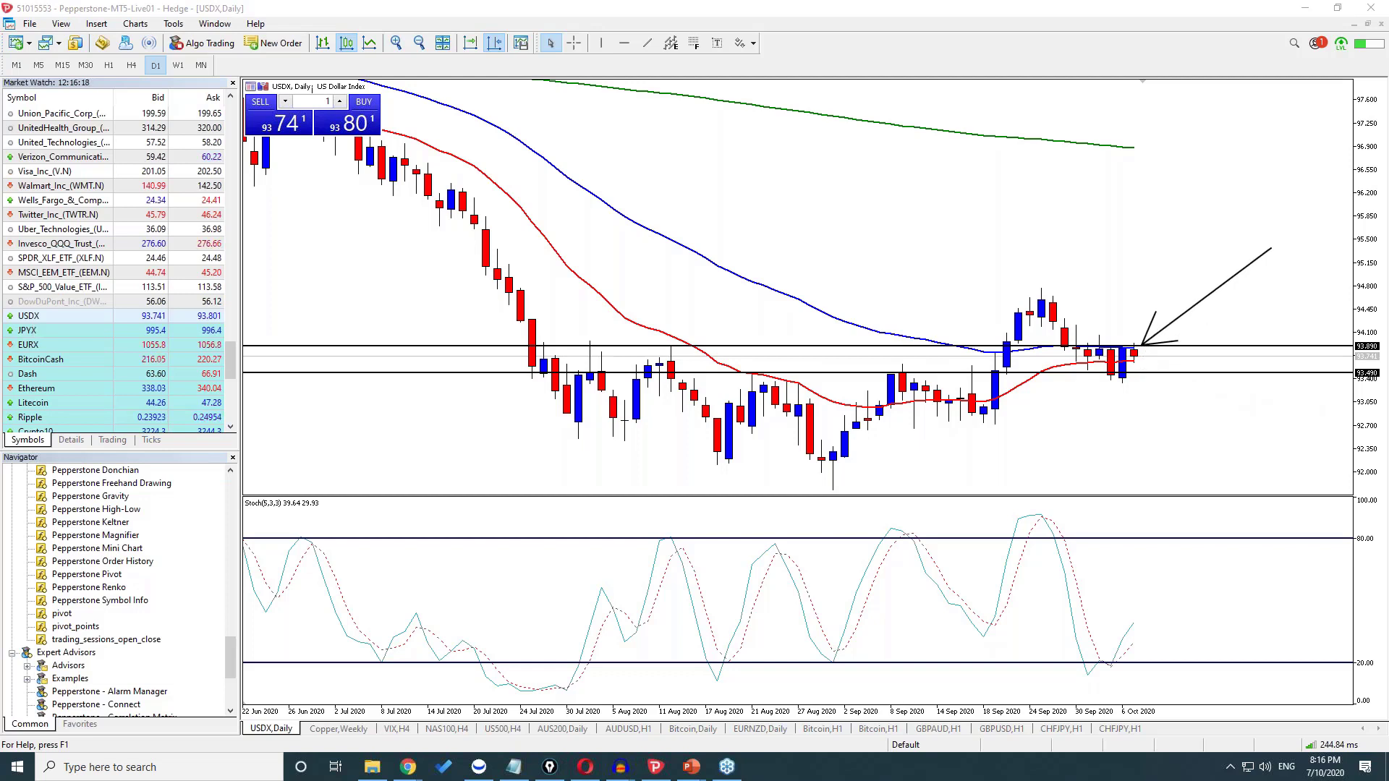
{"action": "key", "text": "ctrl+z"}
{"action": "left_click_drag", "start_coordinate": [1136, 366], "coordinate": [1143, 338]}
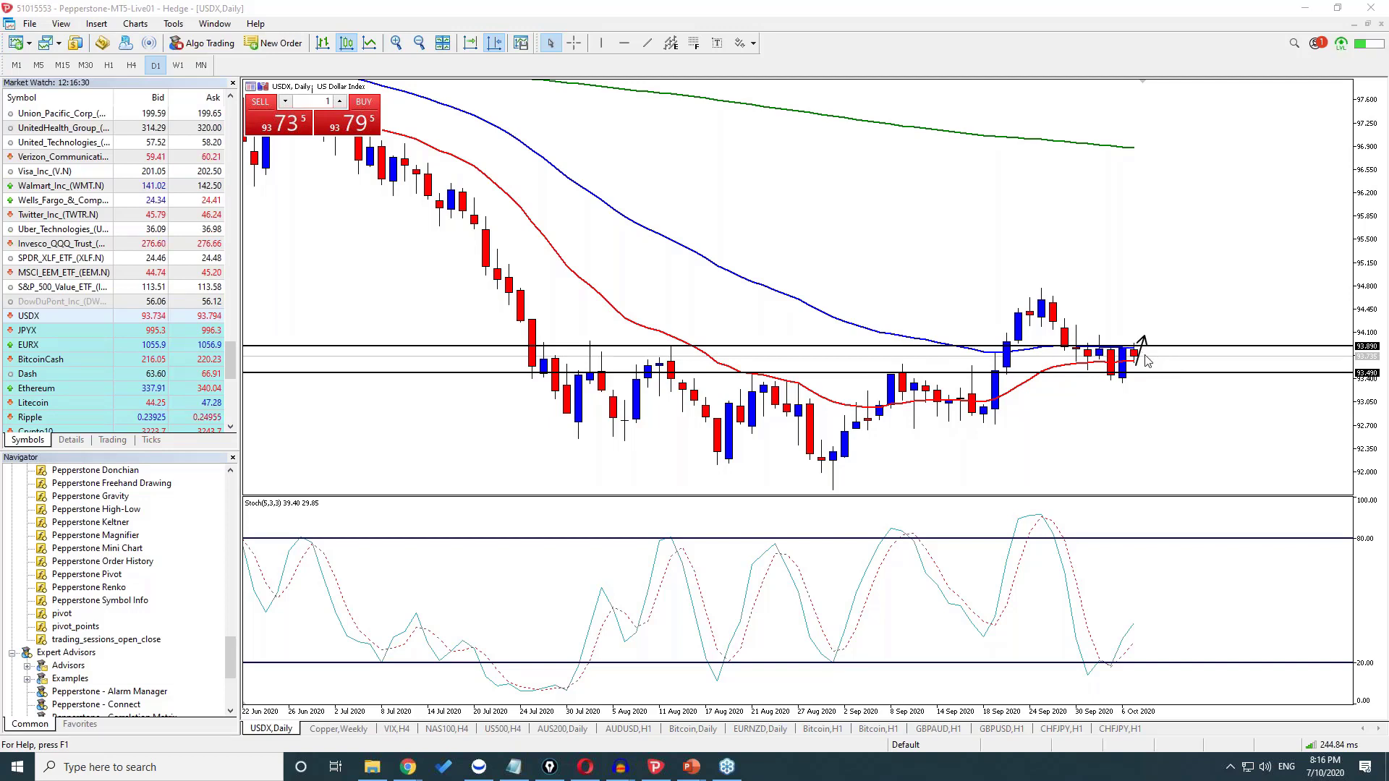
{"action": "left_click_drag", "start_coordinate": [1145, 340], "coordinate": [1155, 394]}
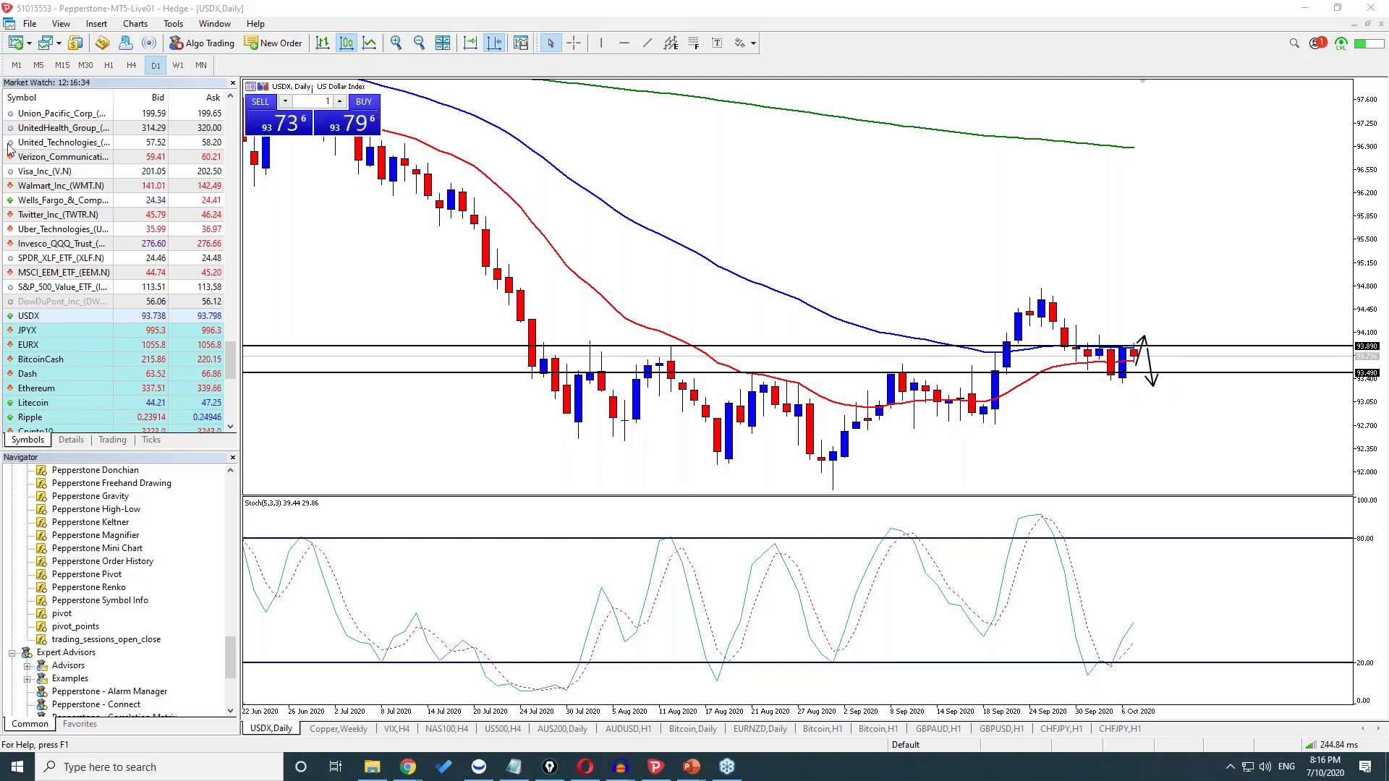
{"action": "left_click_drag", "start_coordinate": [1190, 480], "coordinate": [1008, 433]}
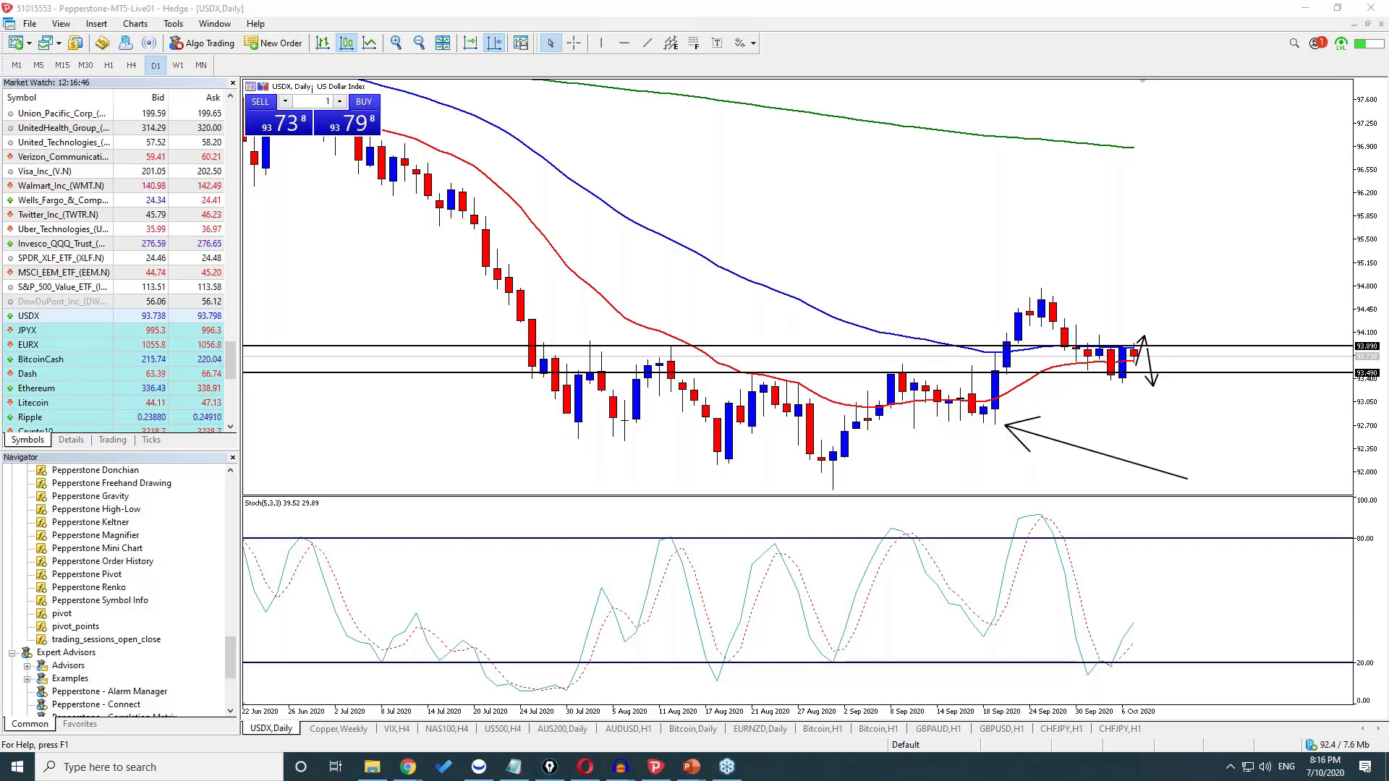
{"action": "key", "text": "Escape"}
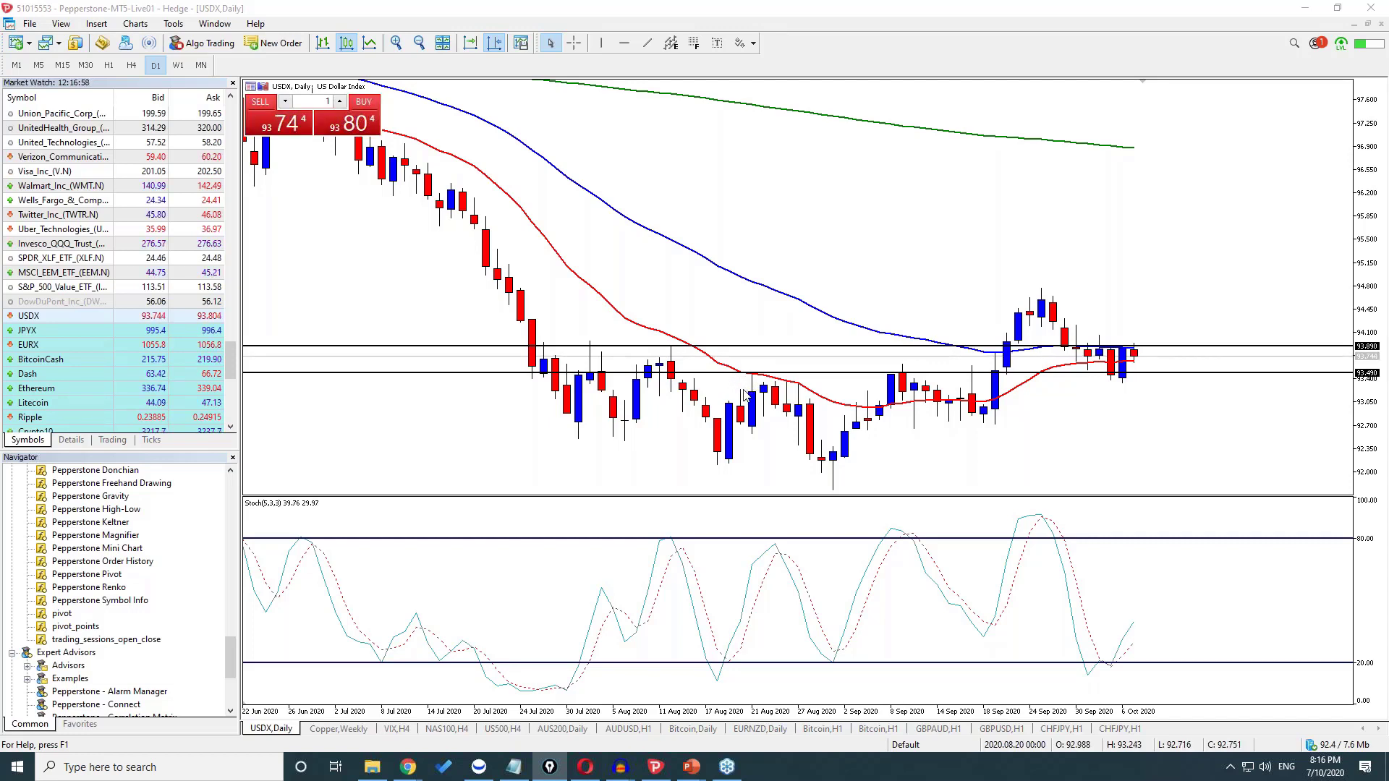
- Switch to the Trading The US Election presentation in PowerPoint and run its slide show to the Times to Trade For Part Time Traders slide
{"action": "mouse_move", "coordinate": [698, 766]}
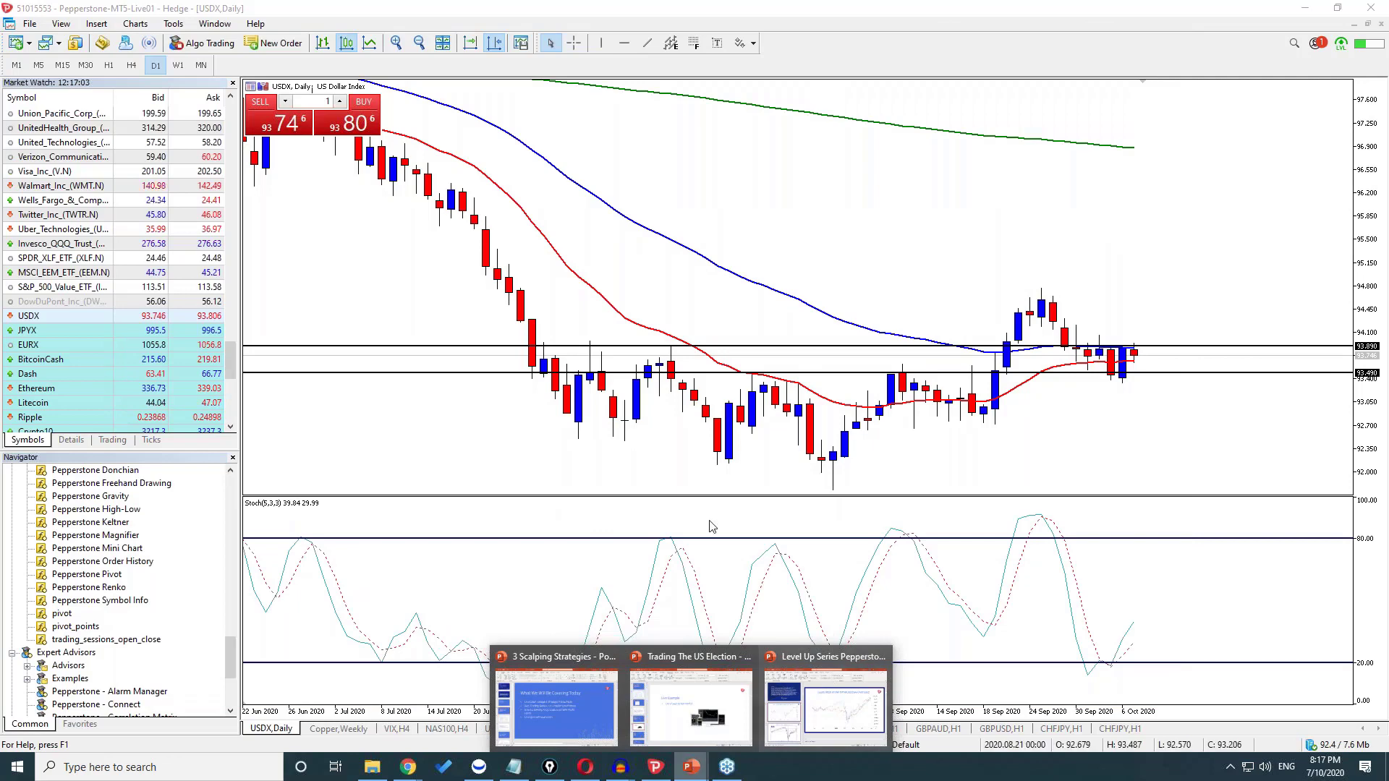
{"action": "left_click", "coordinate": [691, 705]}
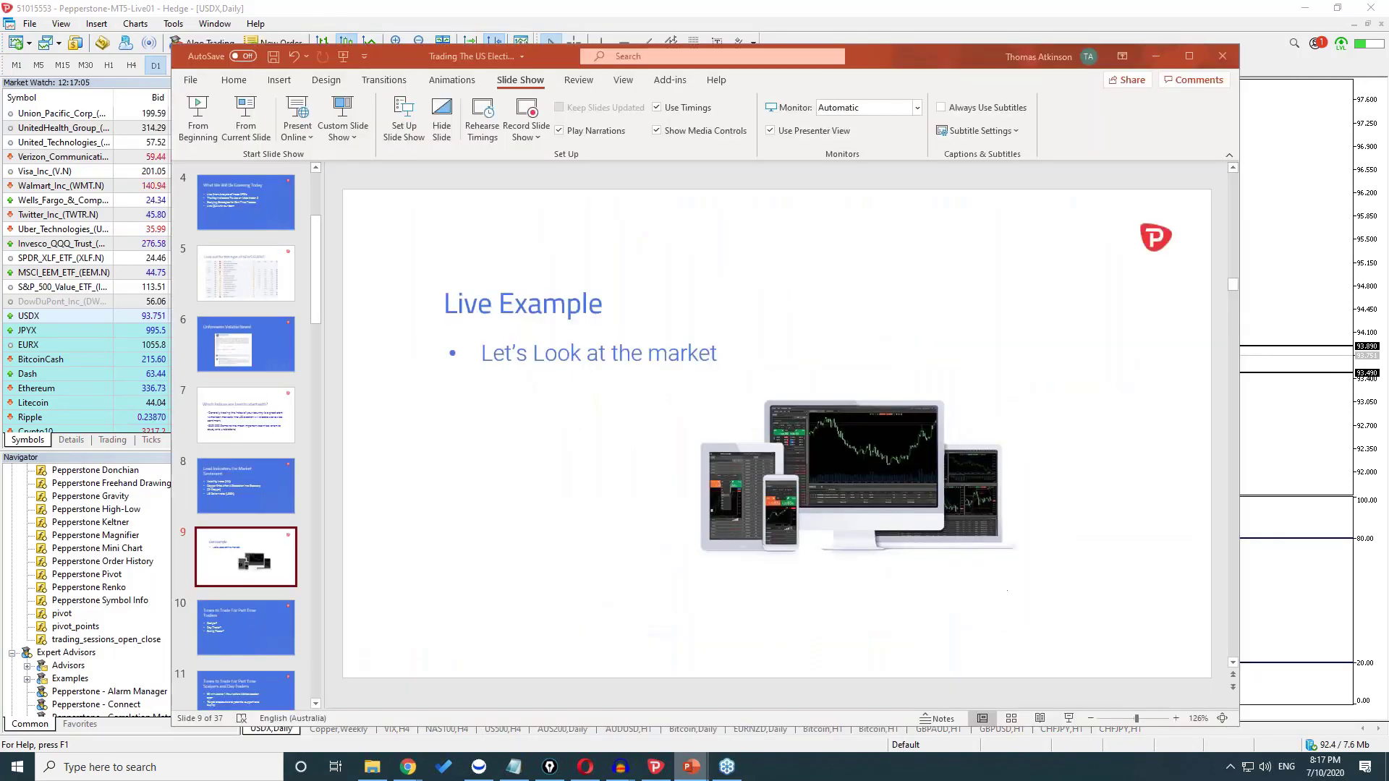
{"action": "left_click", "coordinate": [262, 106]}
{"action": "left_click", "coordinate": [231, 22]}
{"action": "left_click", "coordinate": [246, 50]}
{"action": "left_click", "coordinate": [918, 340]}
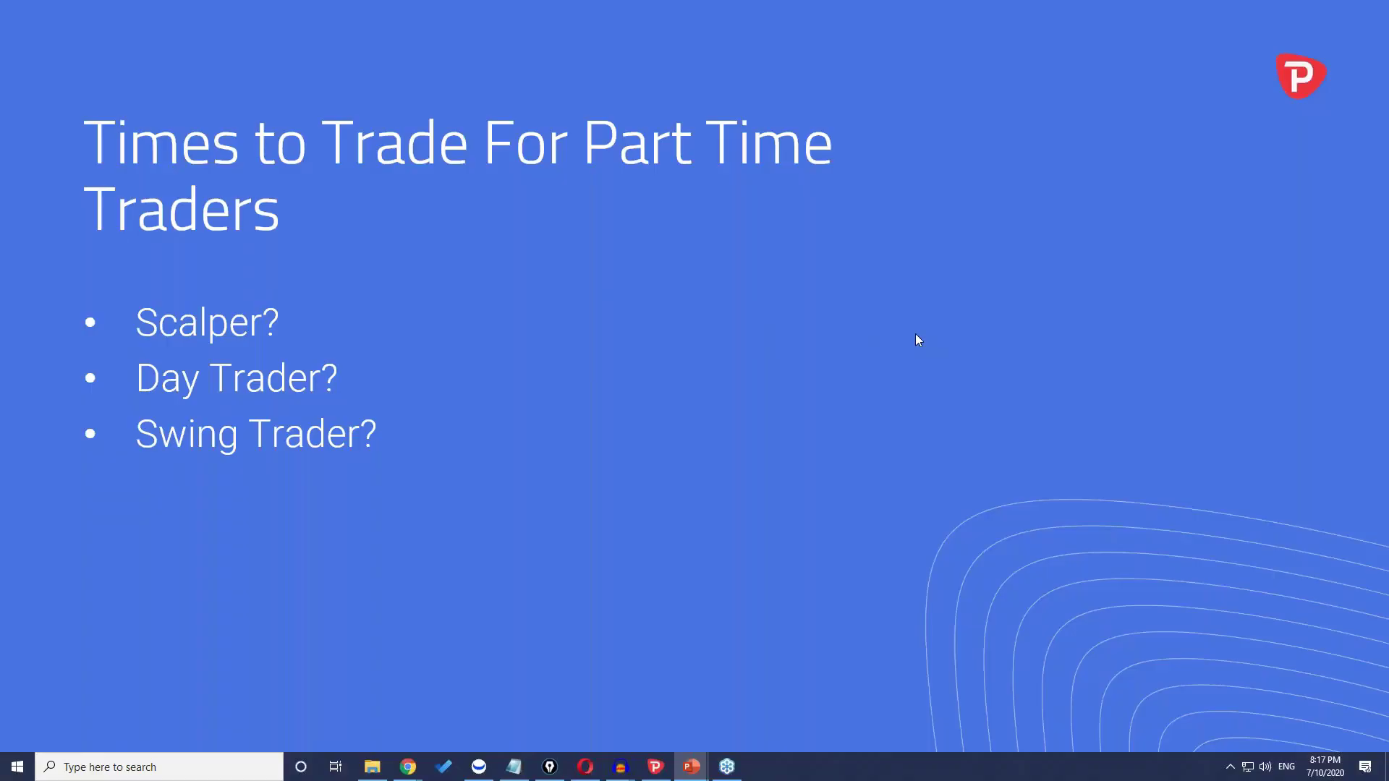
- Switch back to MetaTrader and show the USDX chart on the H4 timeframe with automatic scrolling to the latest bar
{"action": "left_click", "coordinate": [655, 772]}
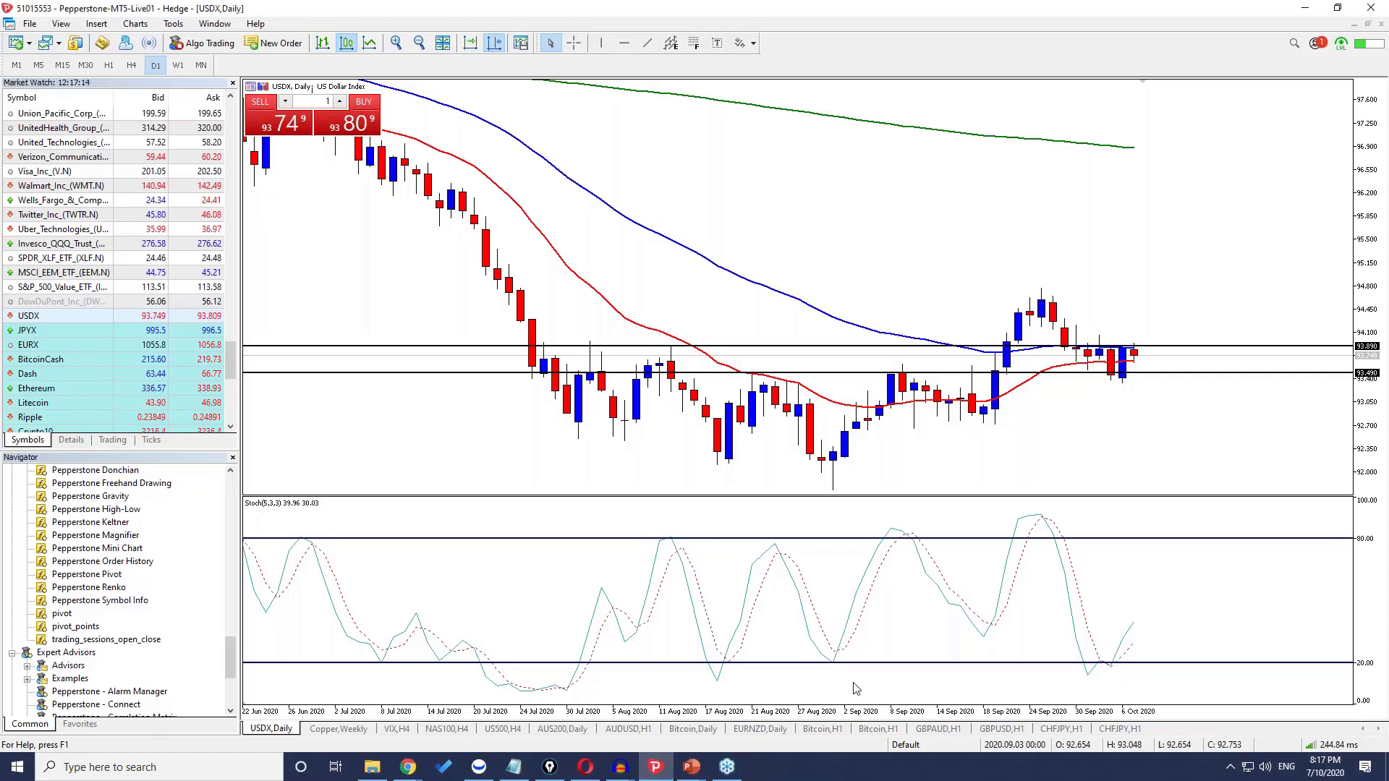
{"action": "left_click", "coordinate": [132, 66]}
{"action": "left_click", "coordinate": [471, 43]}
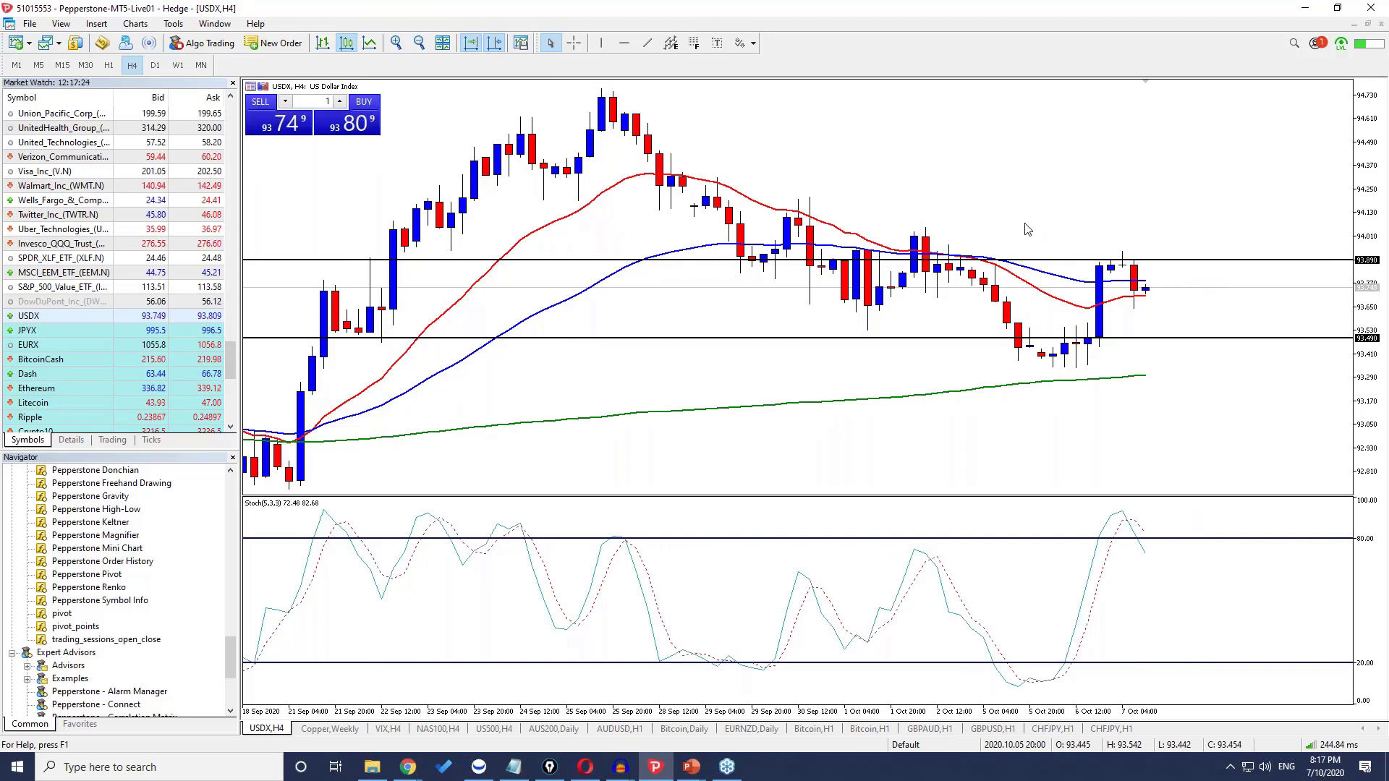
- Return USDX to the daily timeframe, circle and point an arrow at the latest large blue candle, and clear the annotations
{"action": "left_click", "coordinate": [155, 66]}
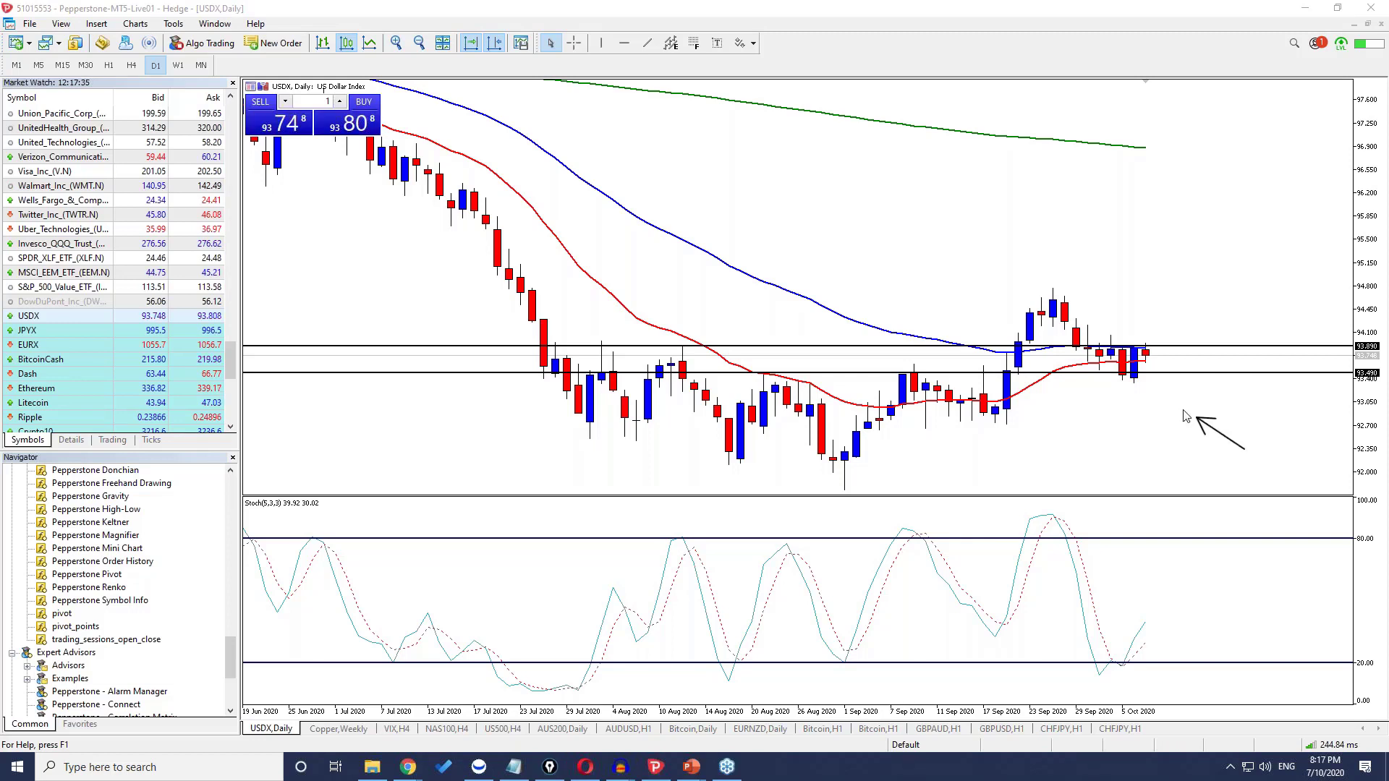
{"action": "left_click_drag", "start_coordinate": [1135, 334], "coordinate": [1139, 385]}
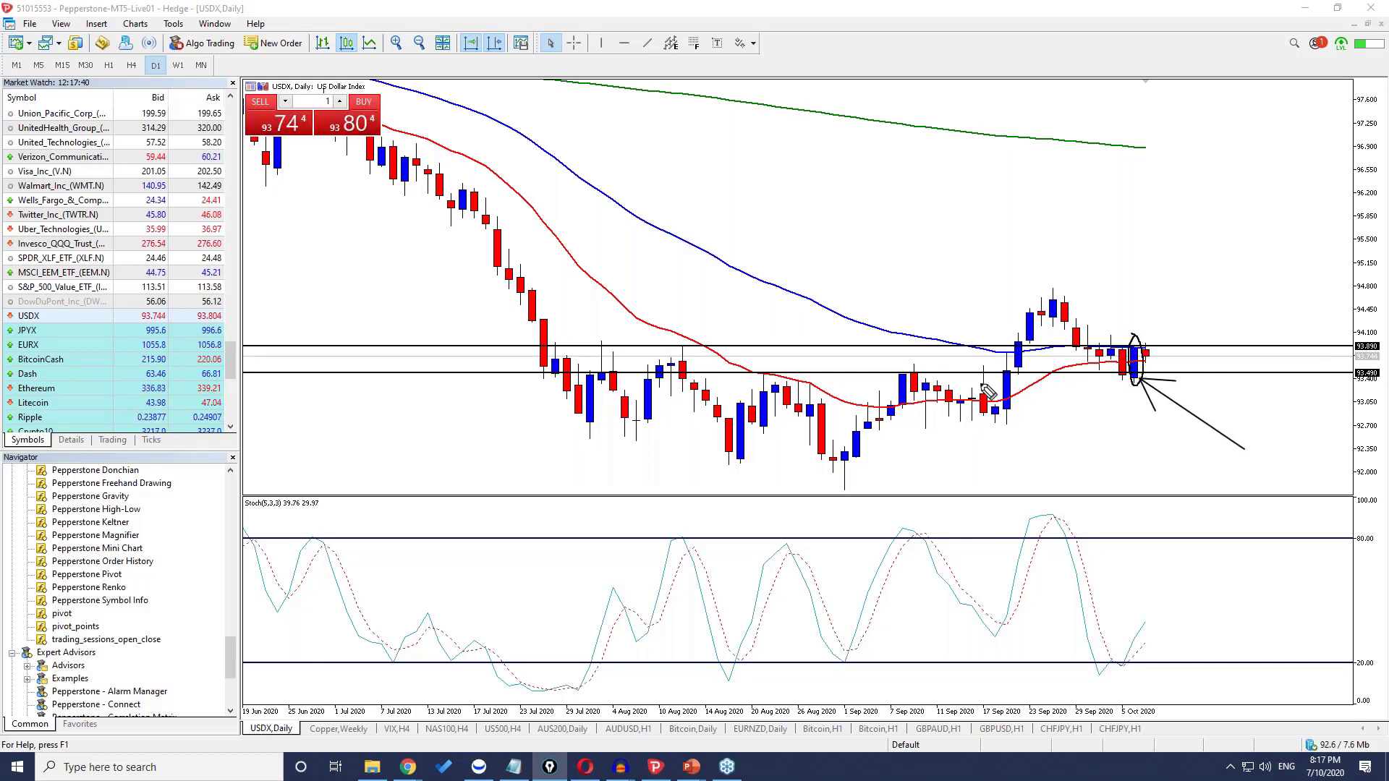
{"action": "key", "text": "Delete"}
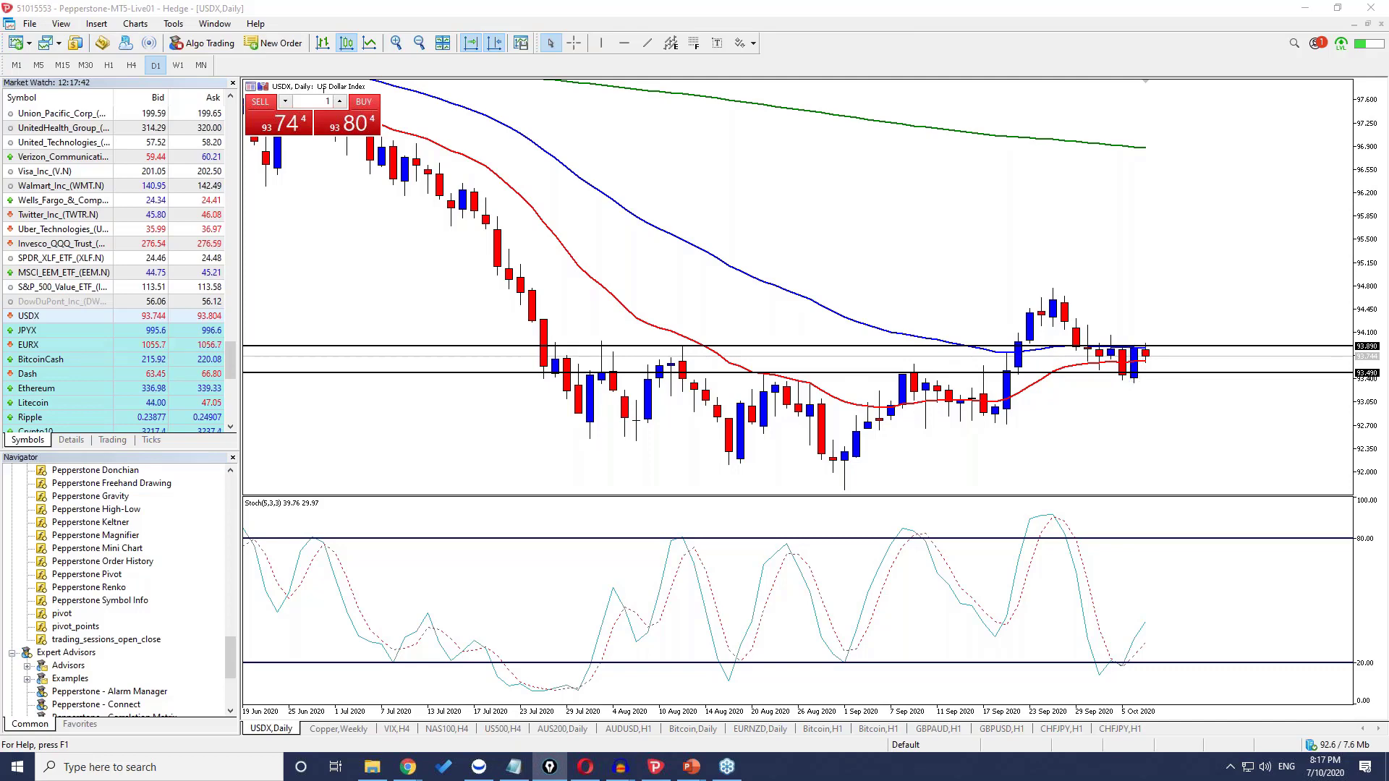
- Enlarge the USDX daily candles, sketch a breakout, retest and rally above the 93.890 line with arrows, and clear the annotations
{"action": "left_click", "coordinate": [397, 42]}
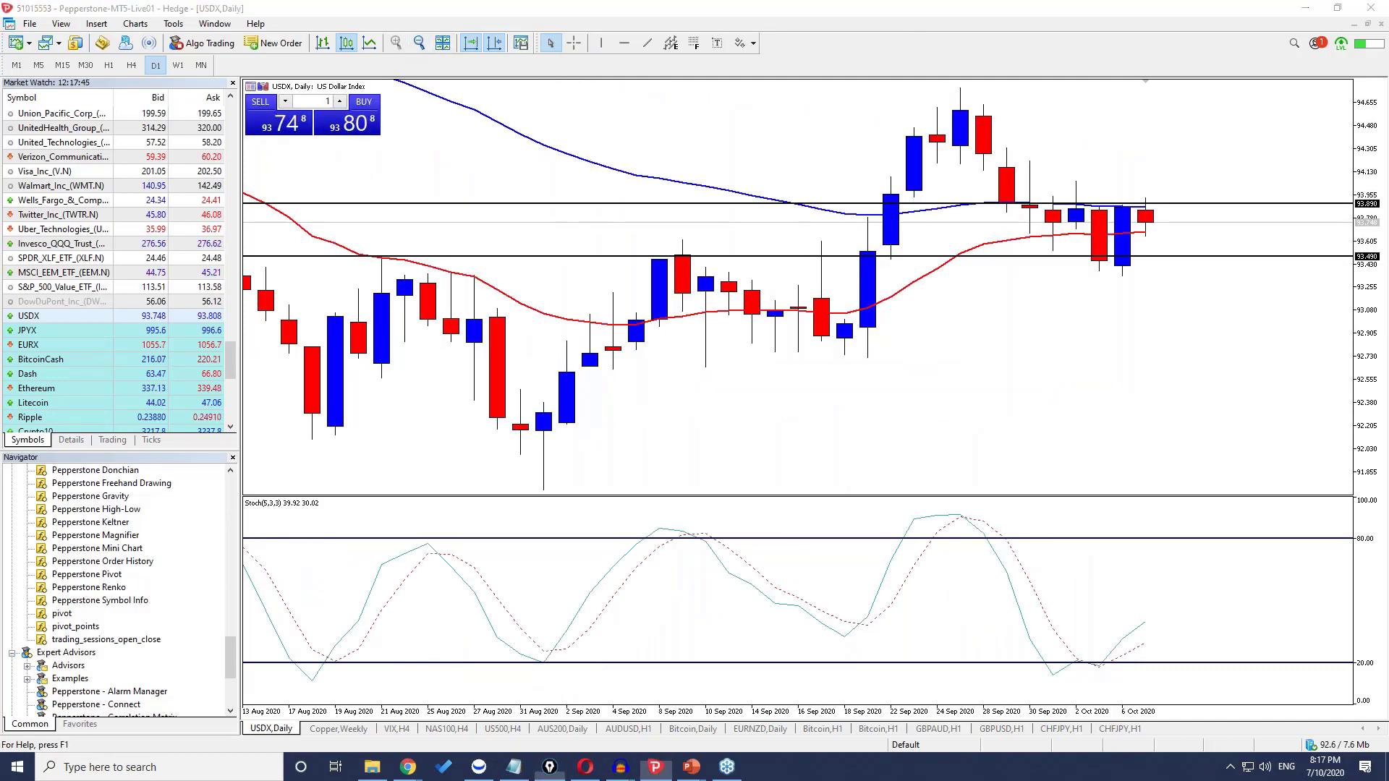
{"action": "mouse_move", "coordinate": [1181, 353]}
{"action": "left_mouse_down"}
{"action": "mouse_move", "coordinate": [1138, 265]}
{"action": "mouse_move", "coordinate": [1156, 277]}
{"action": "left_mouse_up"}
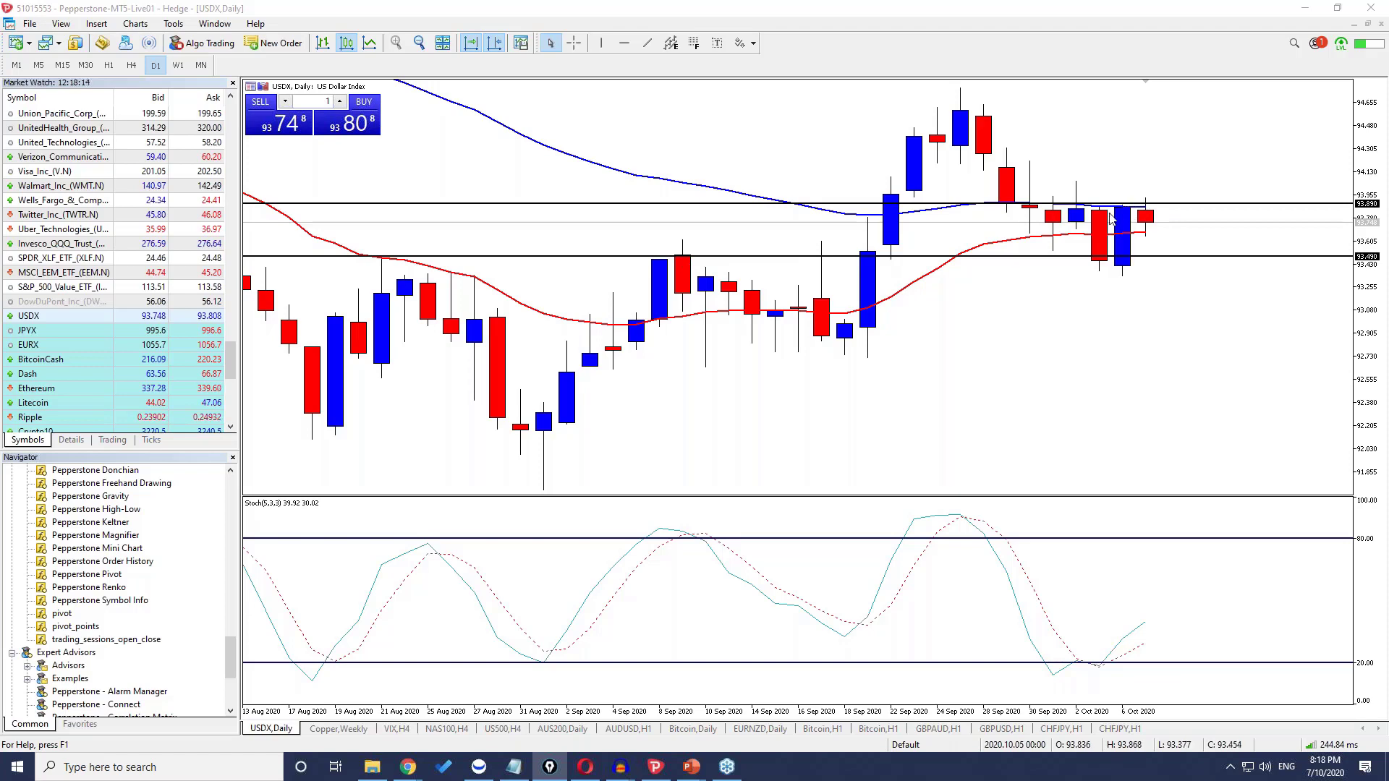
{"action": "right_click", "coordinate": [150, 265]}
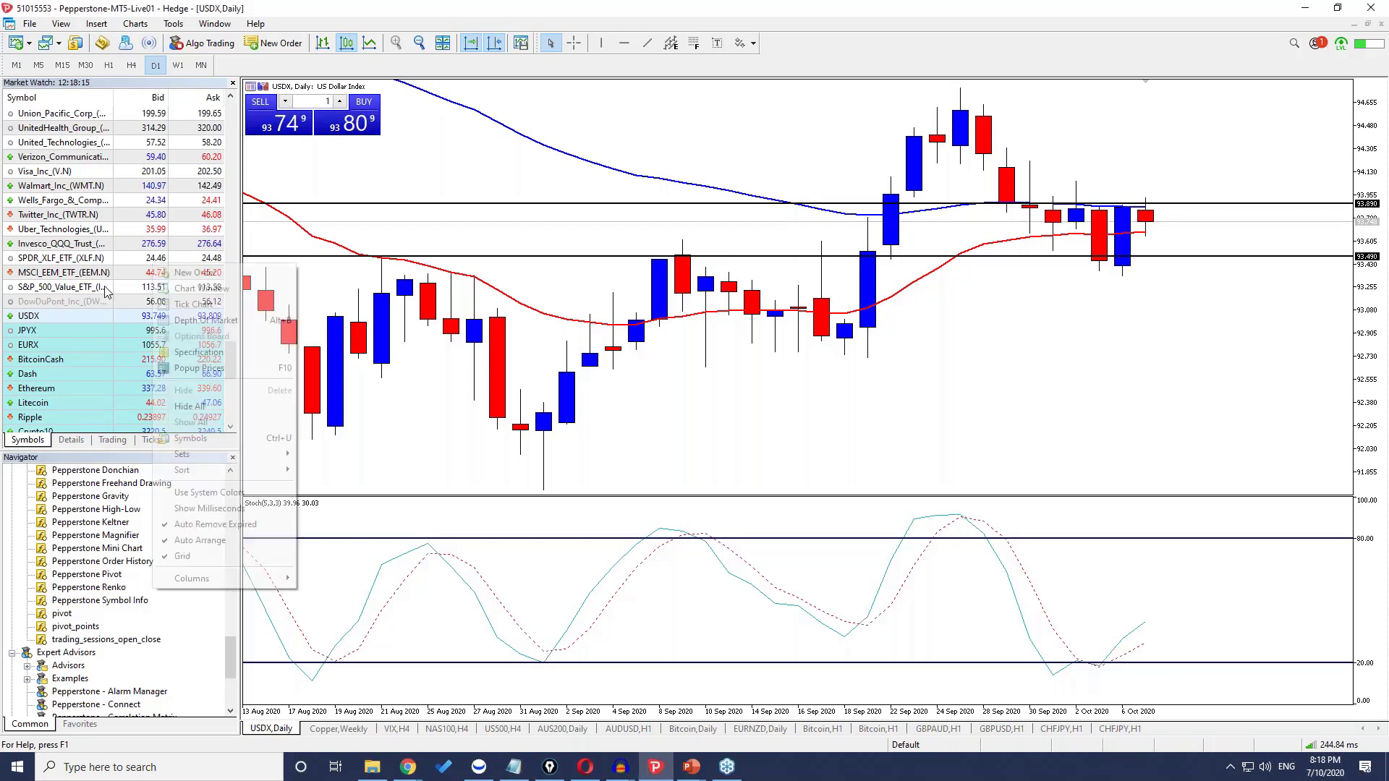
{"action": "key", "text": "Escape"}
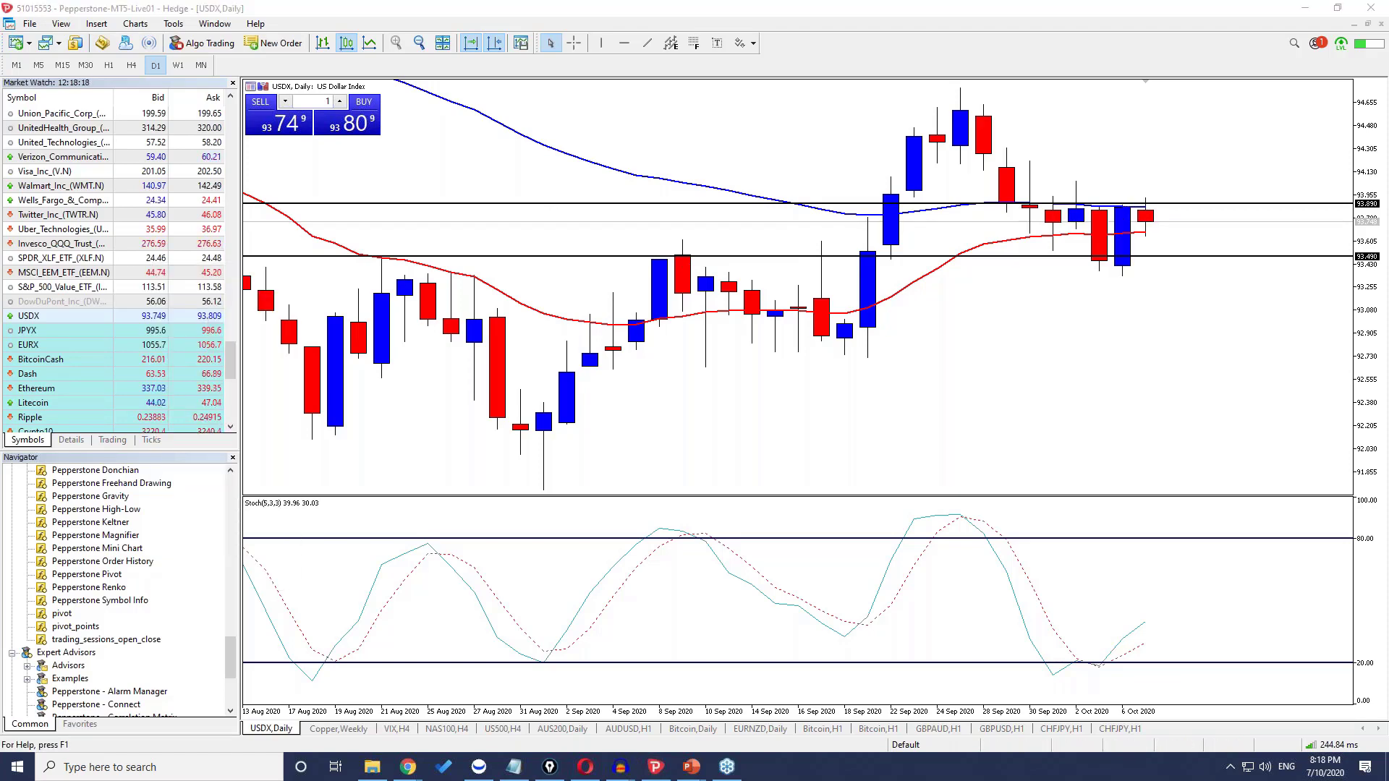
{"action": "left_click_drag", "start_coordinate": [1126, 217], "coordinate": [1130, 199]}
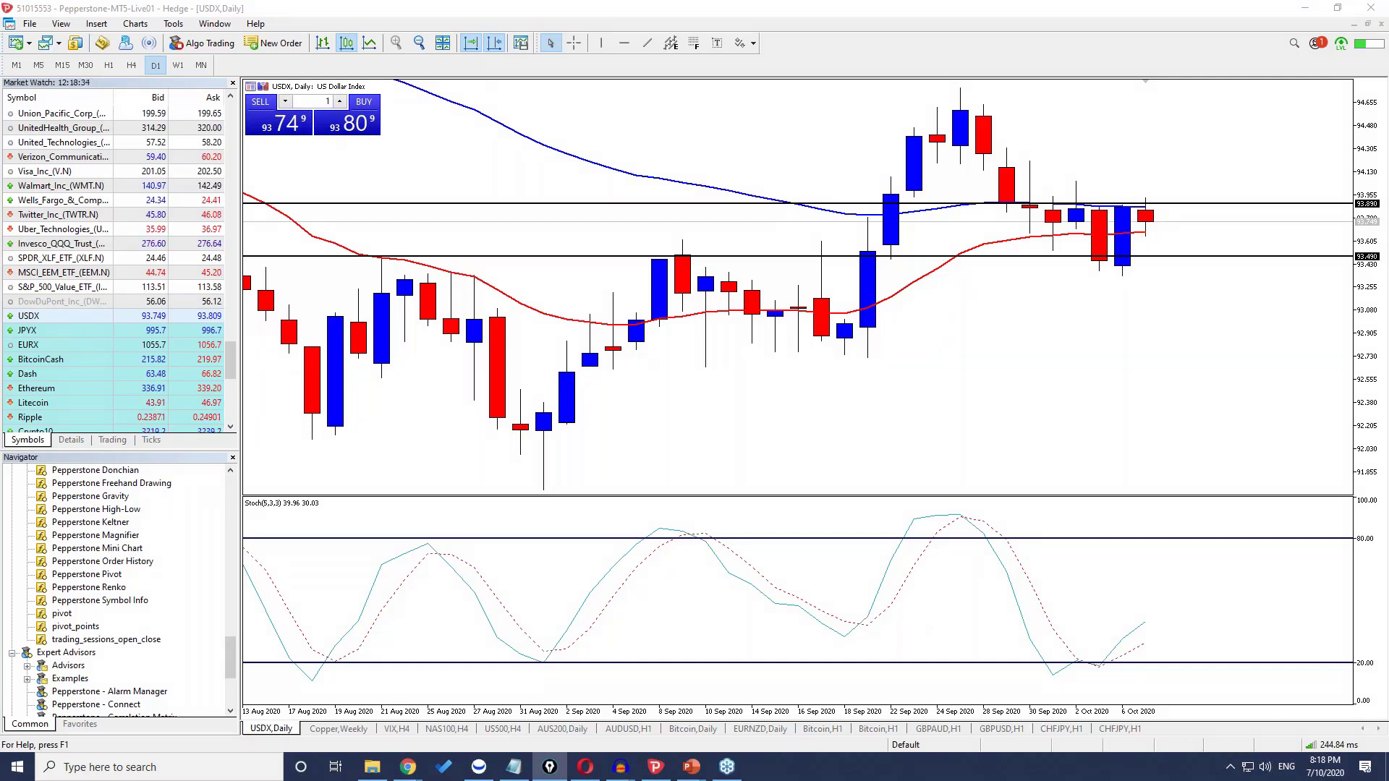
{"action": "mouse_move", "coordinate": [1266, 174]}
{"action": "left_mouse_down"}
{"action": "mouse_move", "coordinate": [1166, 216]}
{"action": "mouse_move", "coordinate": [1158, 181]}
{"action": "mouse_move", "coordinate": [1180, 199]}
{"action": "mouse_move", "coordinate": [1210, 116]}
{"action": "mouse_move", "coordinate": [1215, 143]}
{"action": "left_mouse_up"}
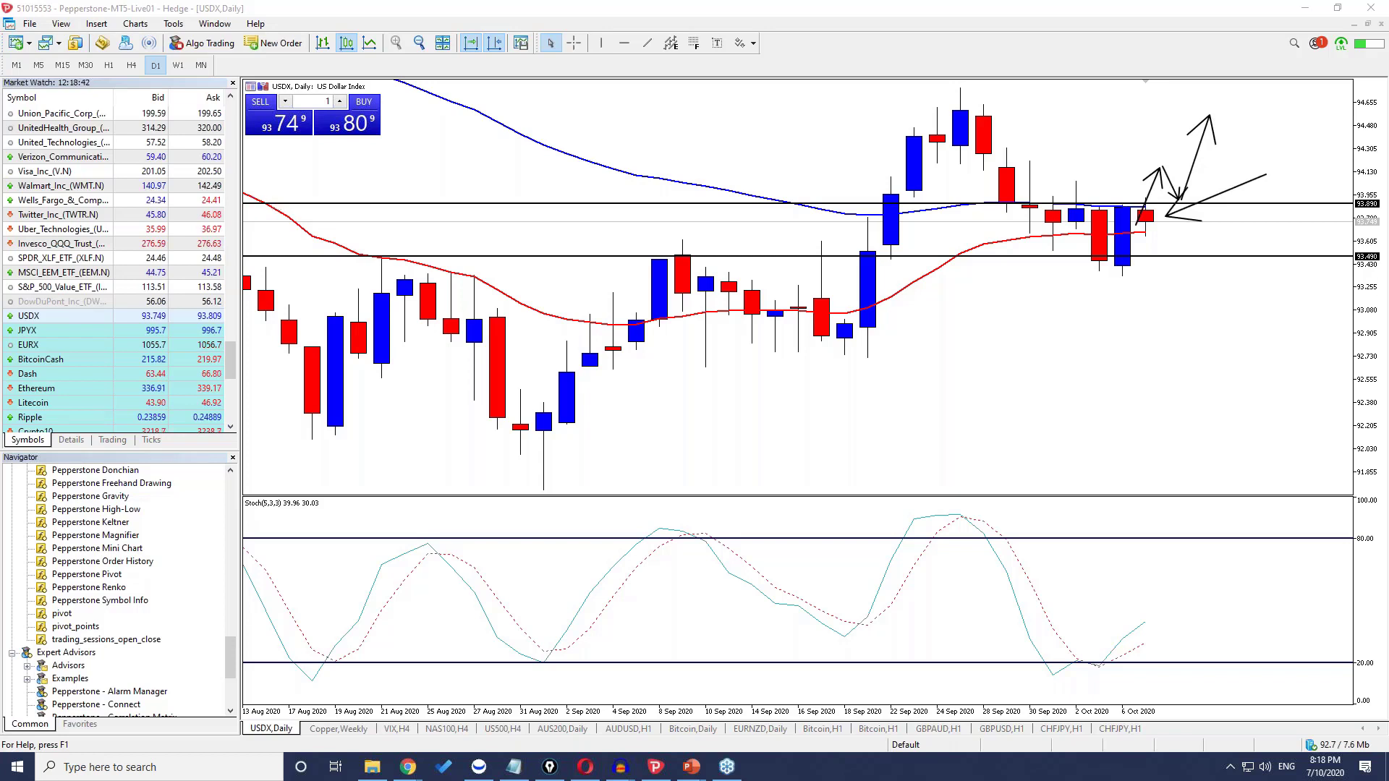
{"action": "key", "text": "Escape"}
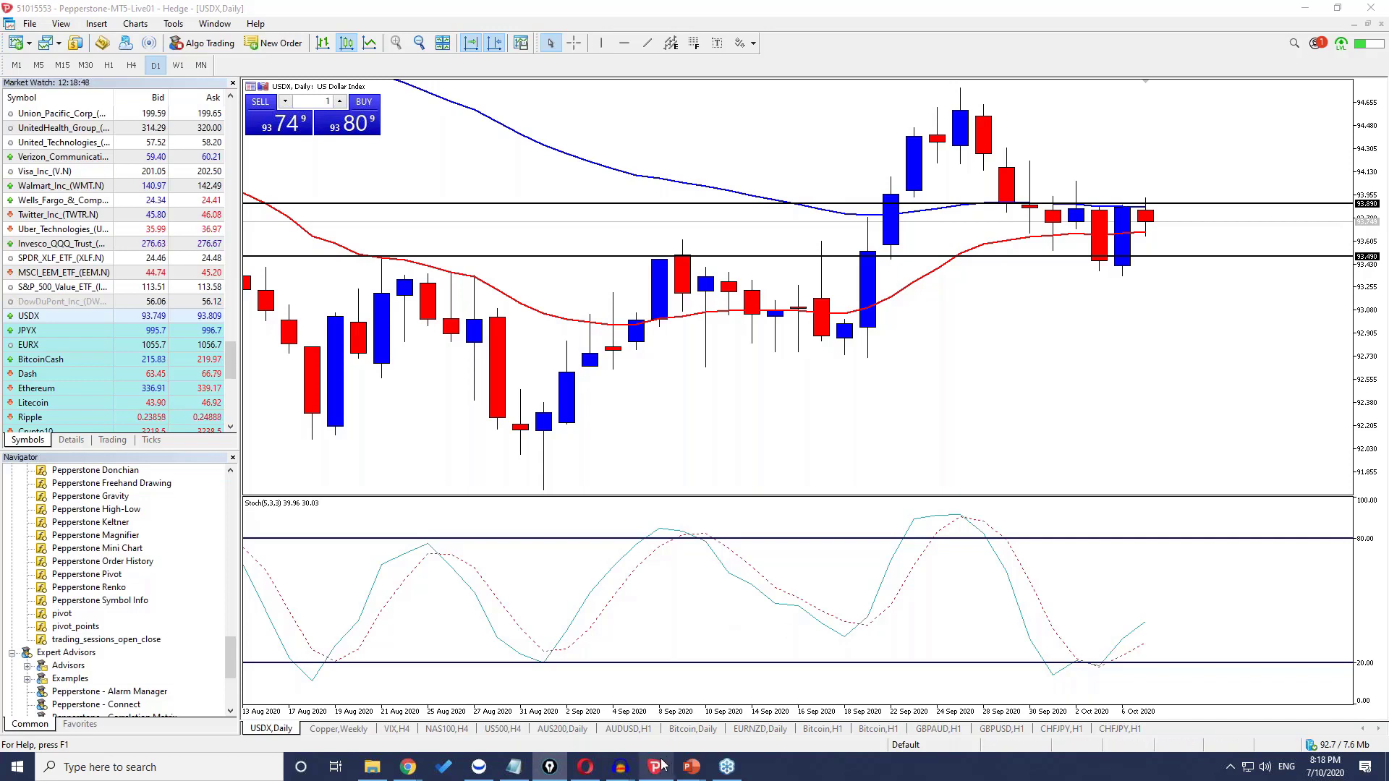
- Switch to the running PowerPoint slide show on the Times to Trade For Part Time Traders slide
{"action": "mouse_move", "coordinate": [691, 766]}
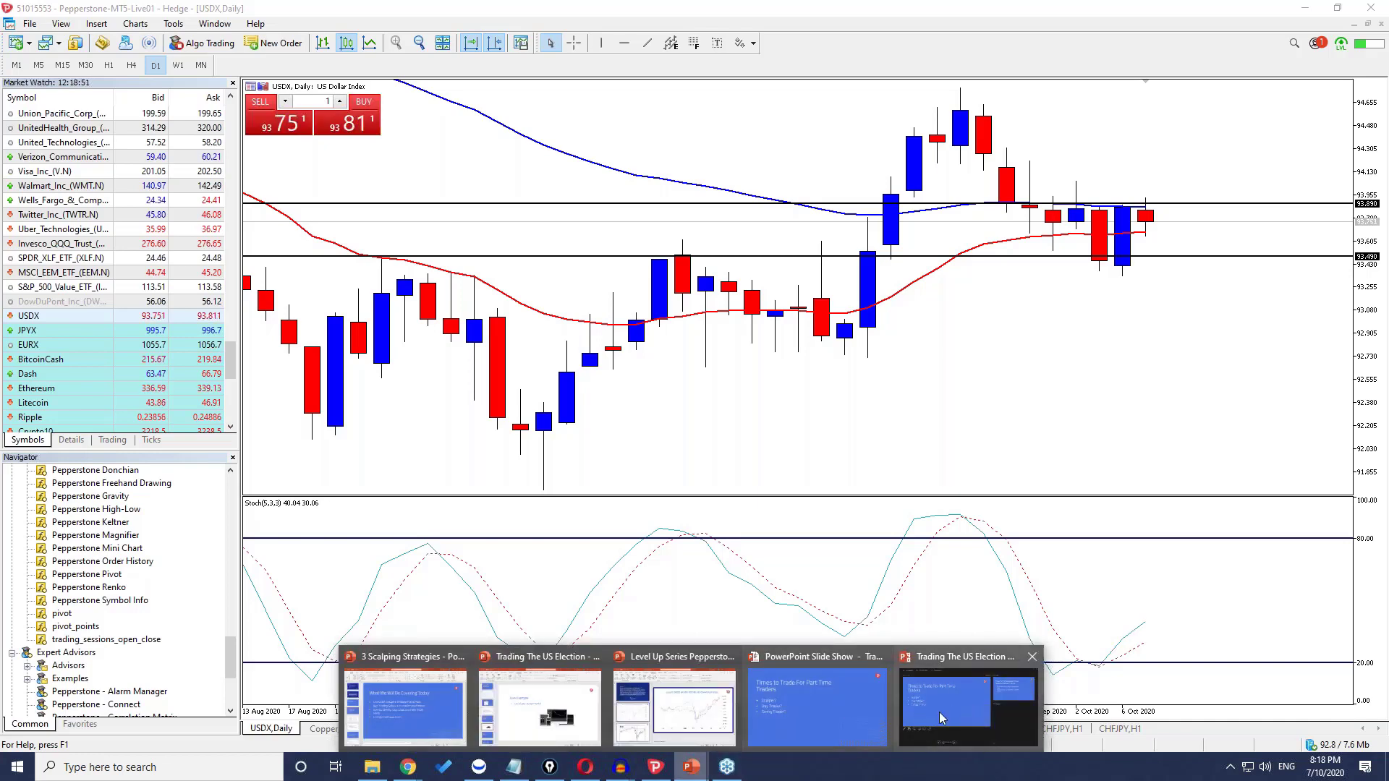
{"action": "left_click", "coordinate": [817, 706]}
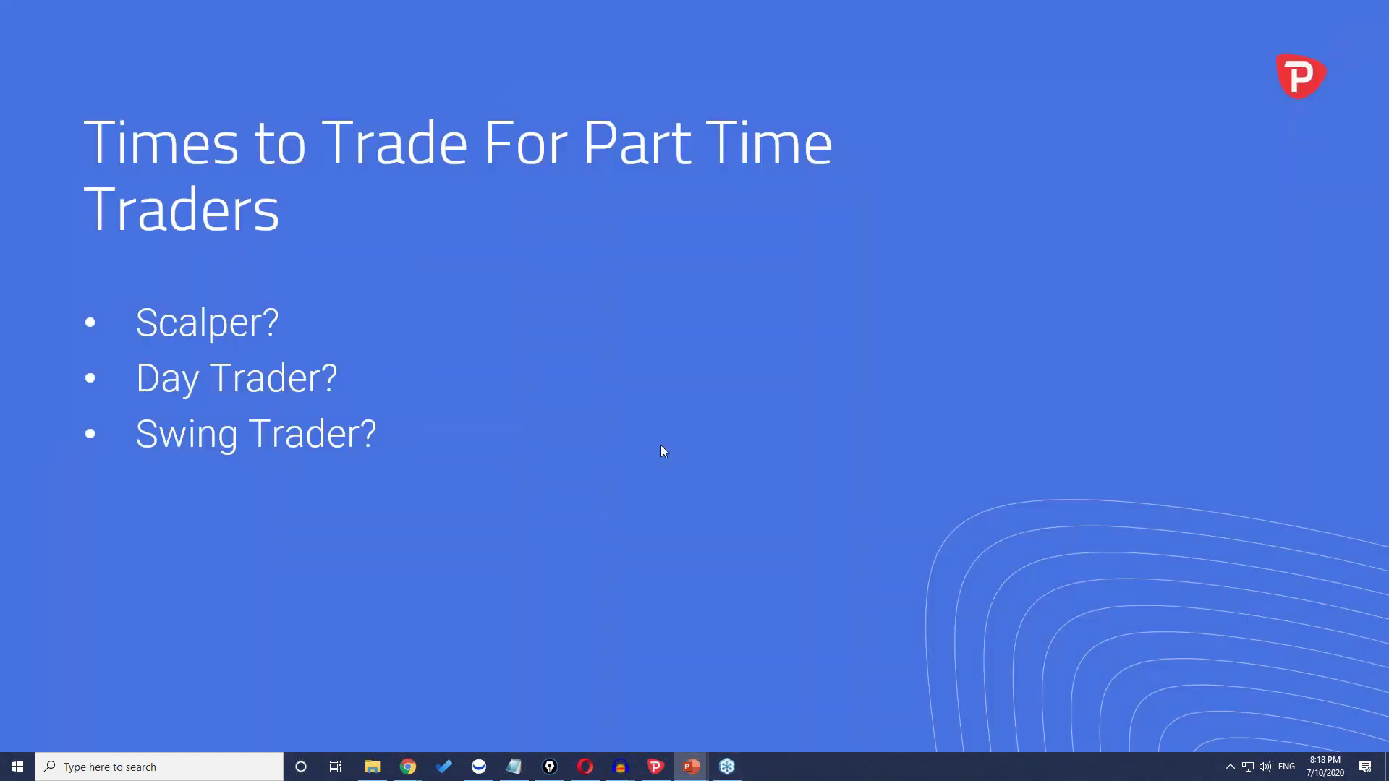
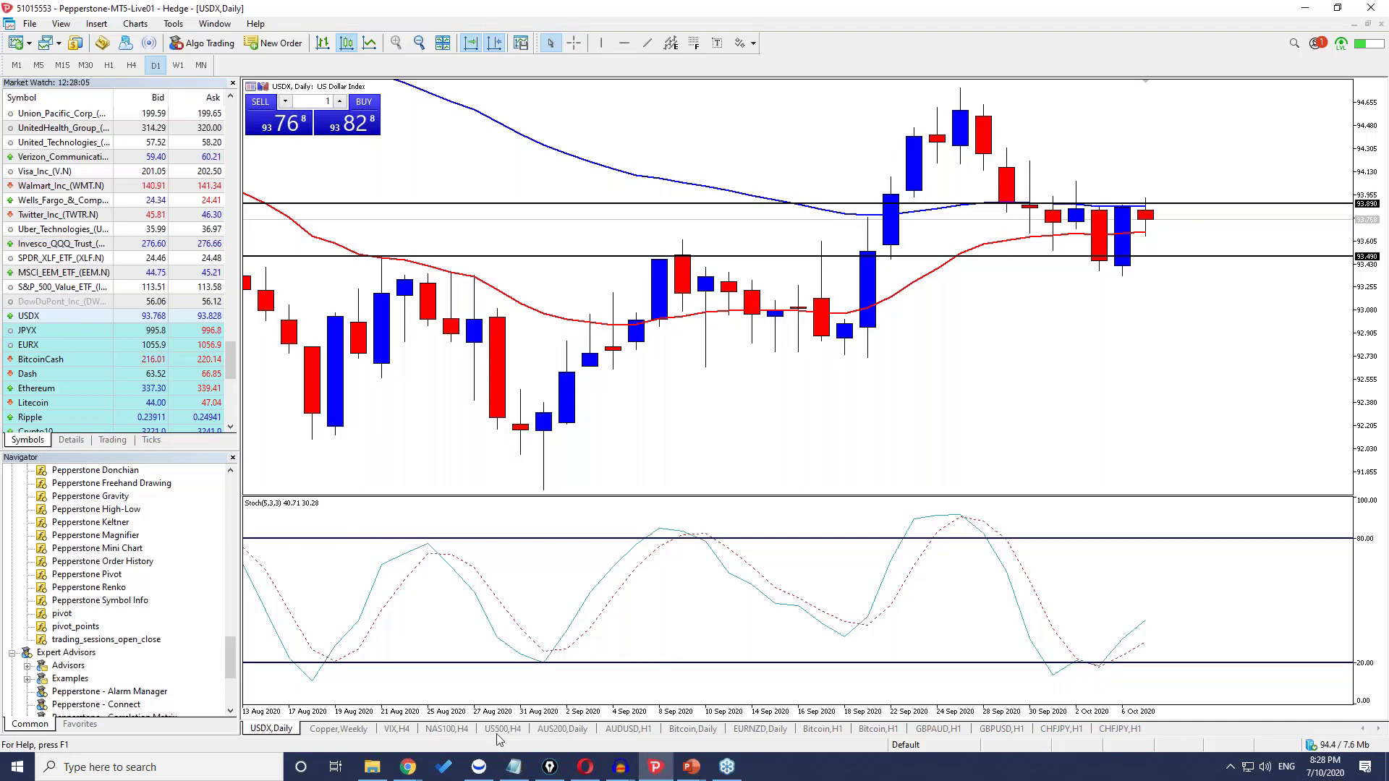
- Show the US500 chart in MetaTrader and set it to the monthly timeframe after checking the daily one
{"action": "left_click", "coordinate": [503, 729]}
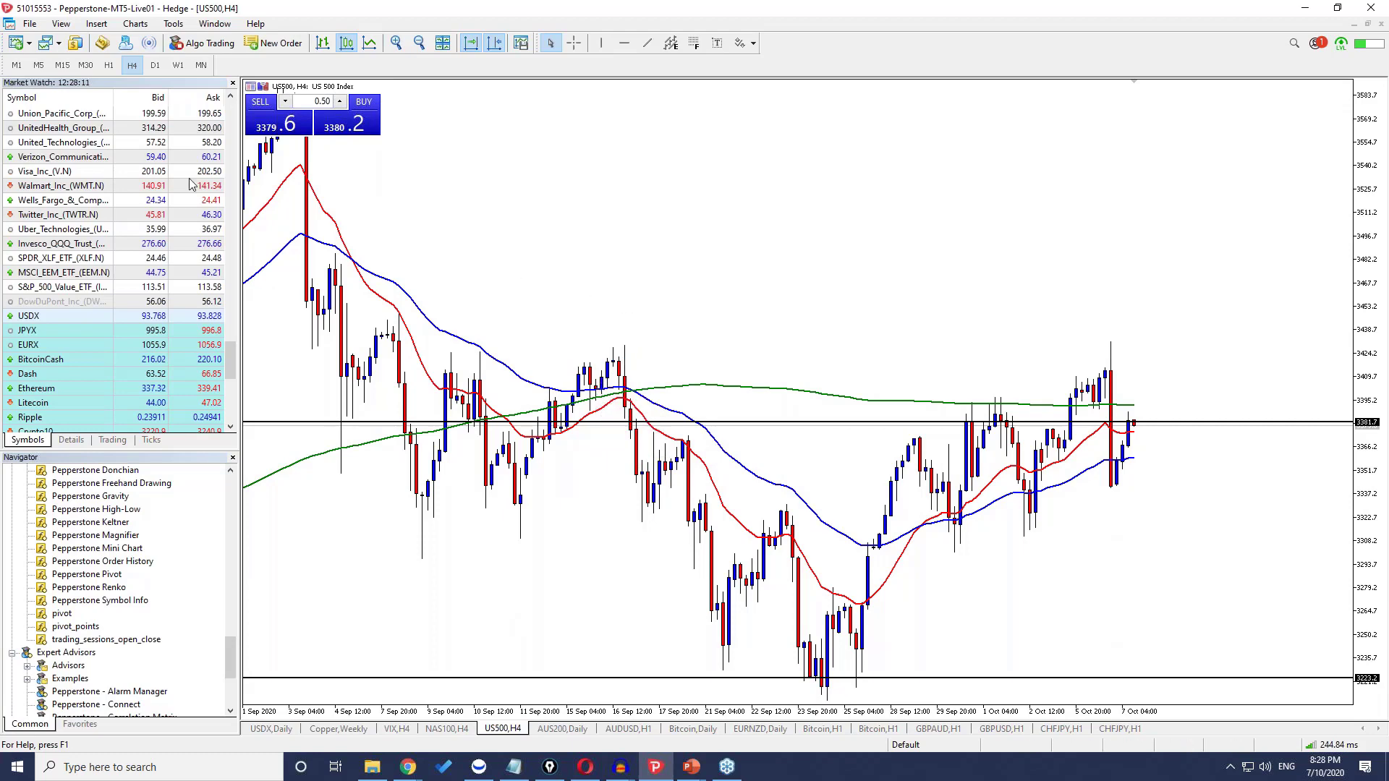
{"action": "left_click", "coordinate": [155, 65]}
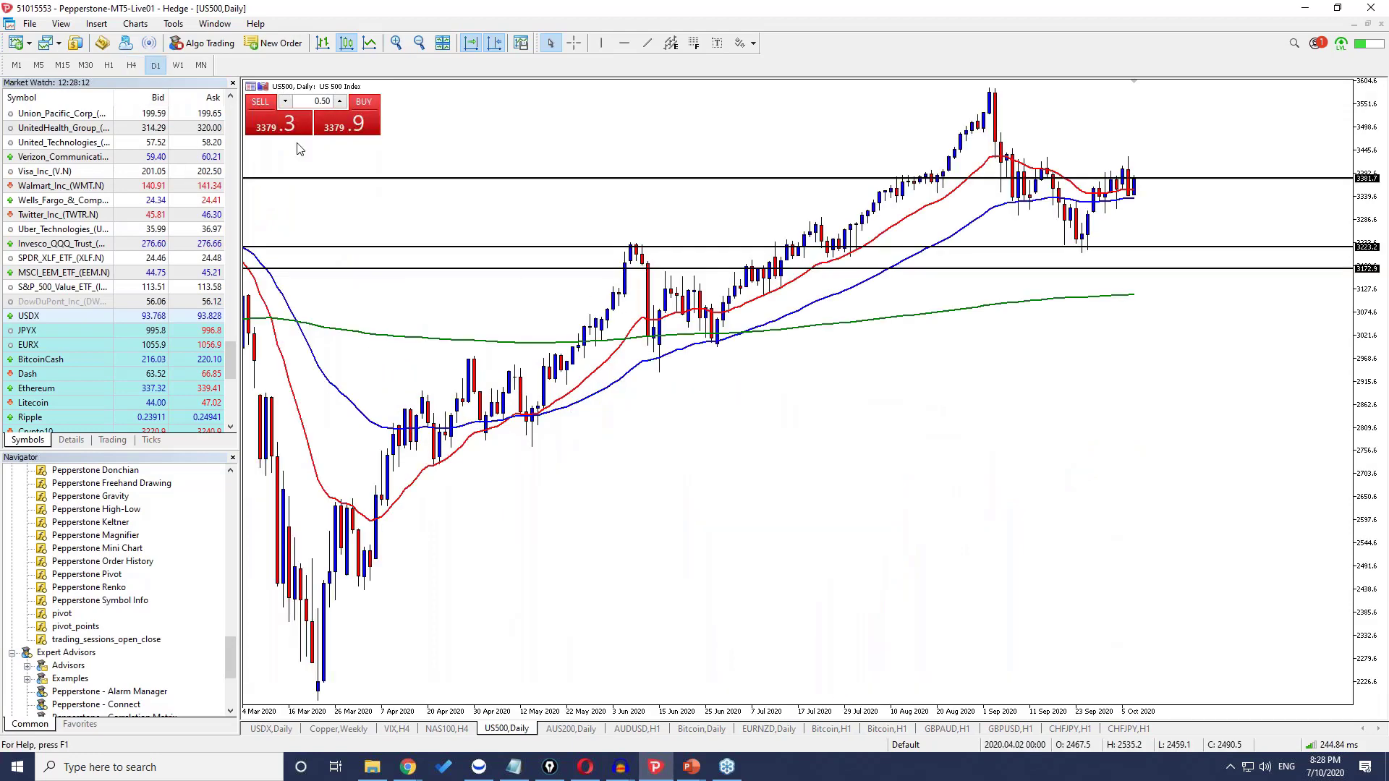
{"action": "left_click", "coordinate": [201, 65]}
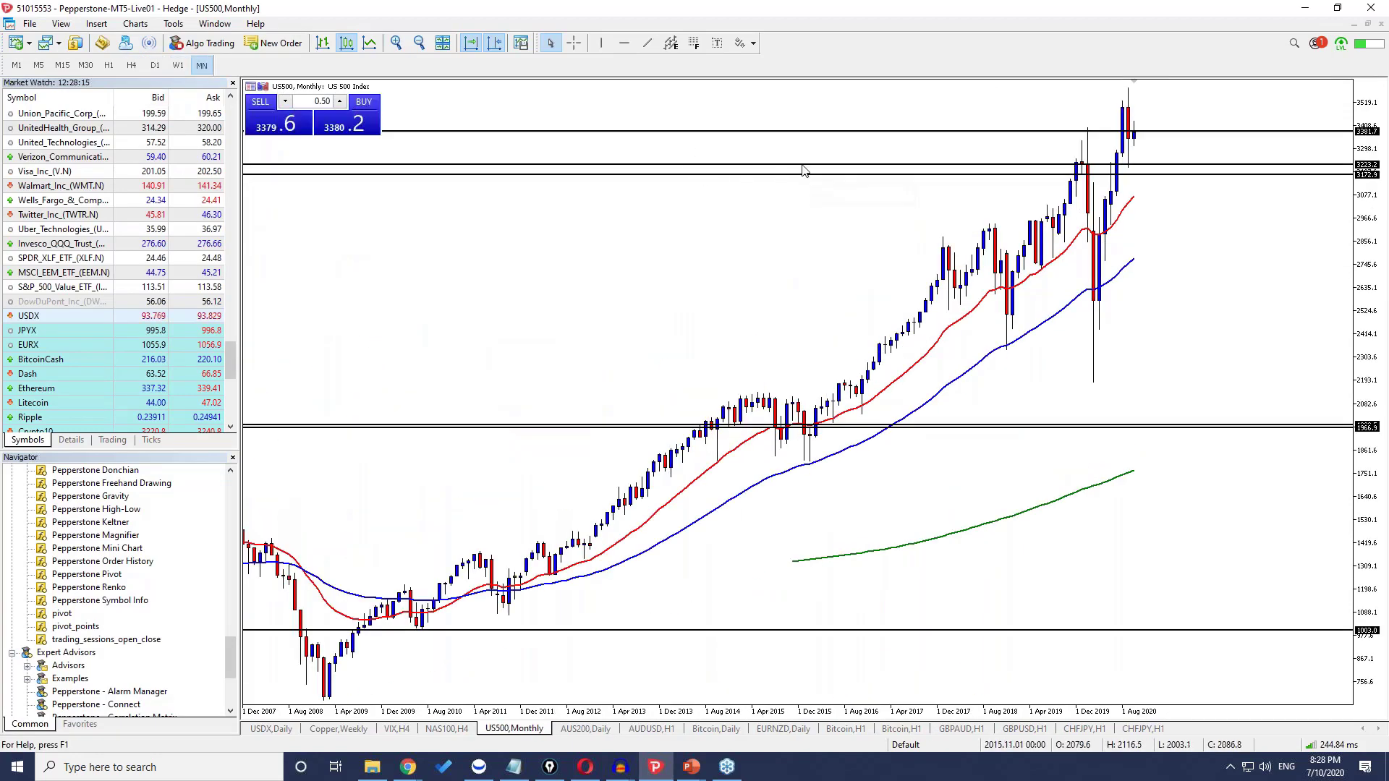
- Delete the existing horizontal lines above the 1003.0 level from the US500 monthly chart
{"action": "key", "text": "Delete"}
{"action": "key", "text": "Delete"}
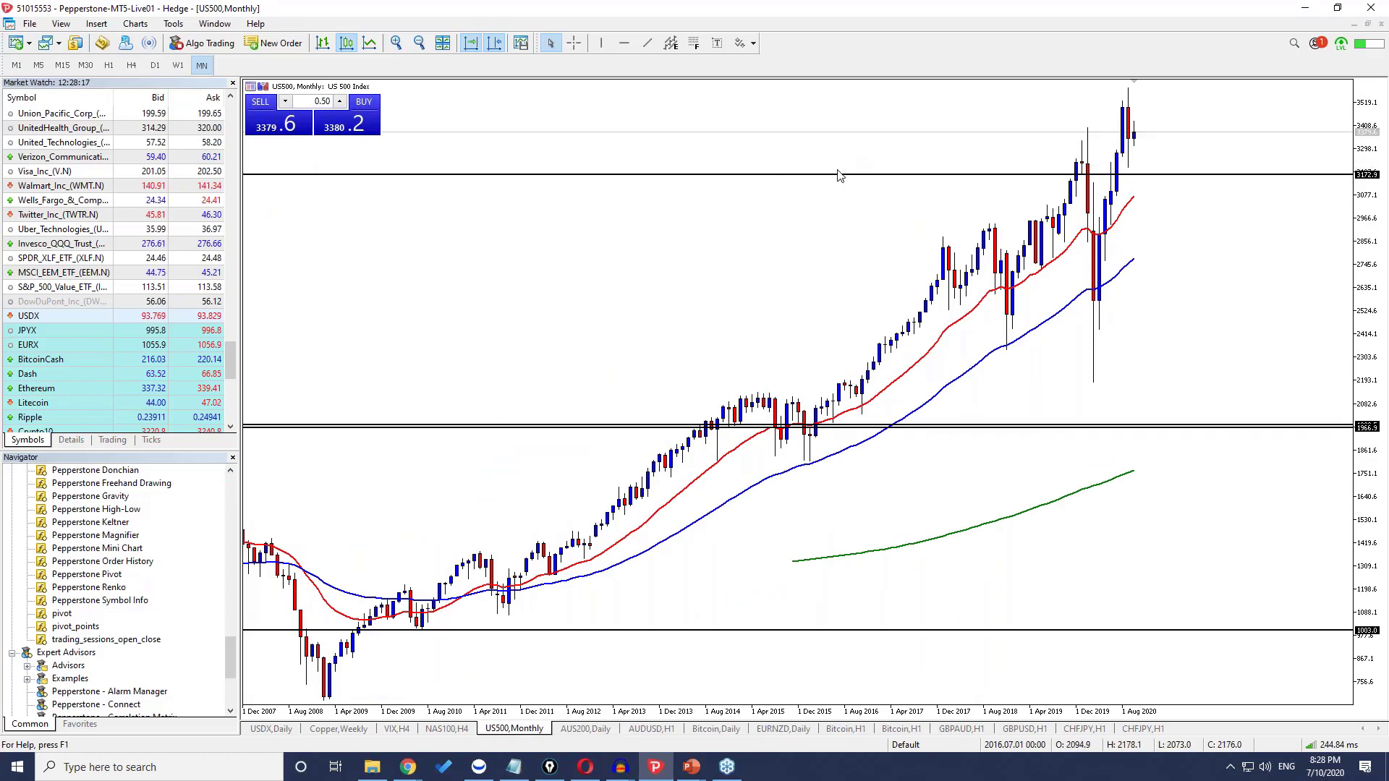
{"action": "double_click", "coordinate": [837, 175]}
{"action": "key", "text": "Delete"}
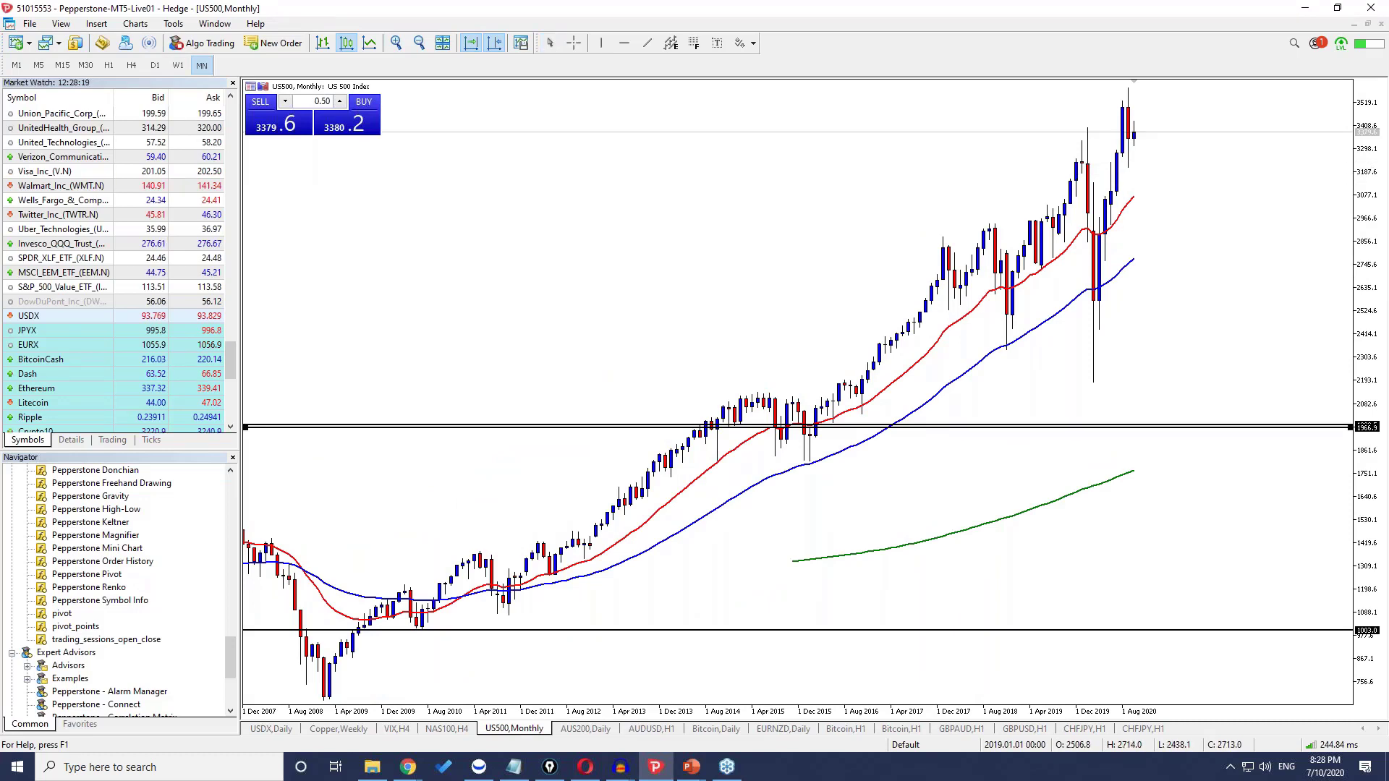
{"action": "key", "text": "Delete"}
{"action": "double_click", "coordinate": [1017, 427]}
{"action": "key", "text": "Delete"}
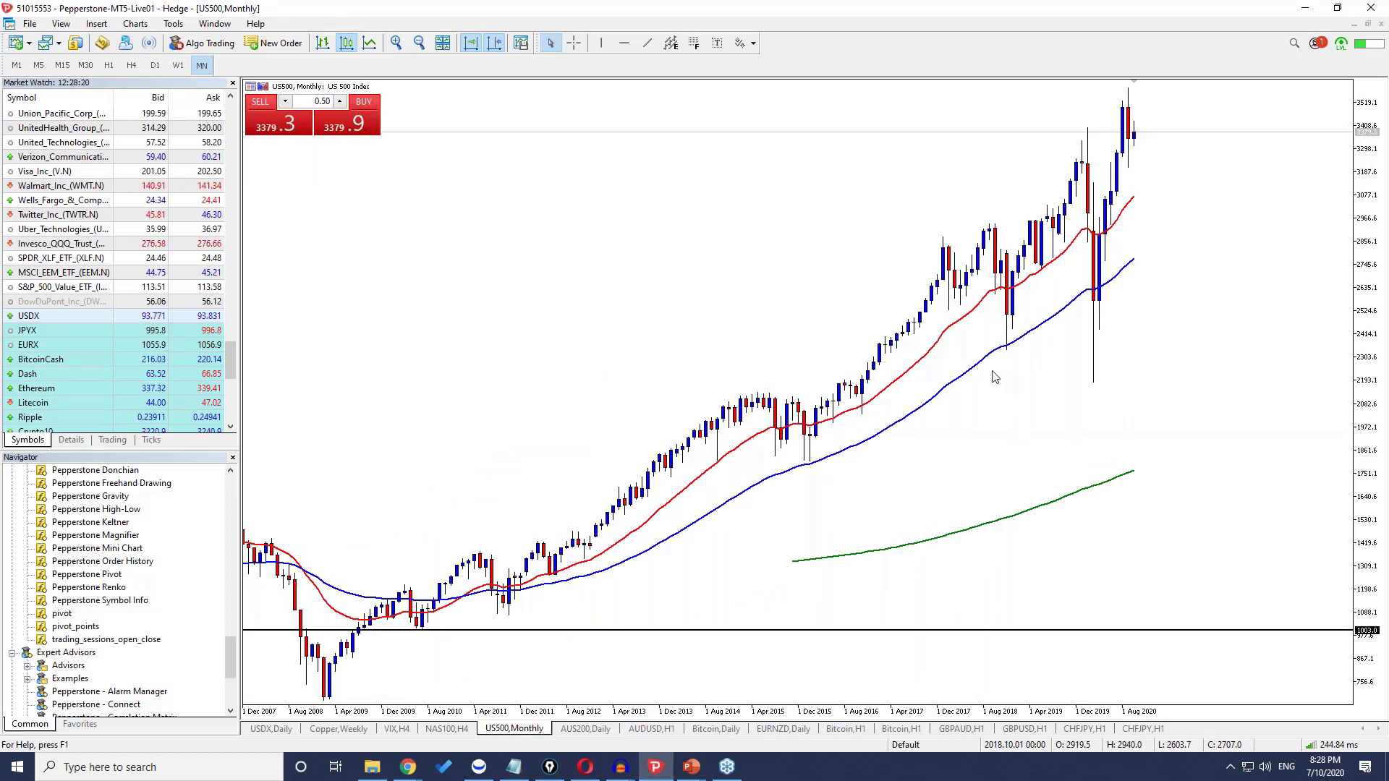
- Enlarge the US500 monthly candles and draw horizontal lines at about 3235.2 and 3493.2 along the candle body tops
{"action": "left_click", "coordinate": [396, 43]}
{"action": "left_click", "coordinate": [396, 43]}
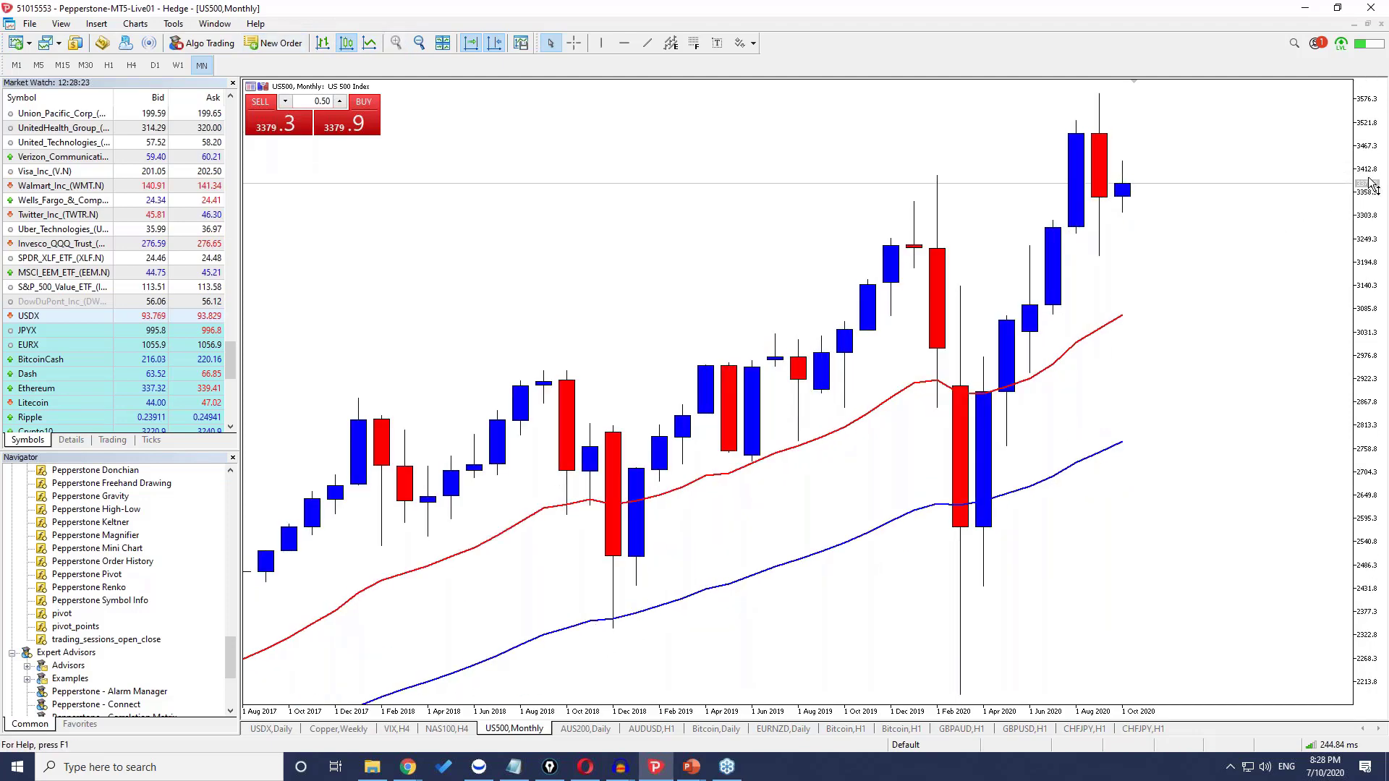
{"action": "left_click_drag", "start_coordinate": [1369, 273], "coordinate": [1369, 369]}
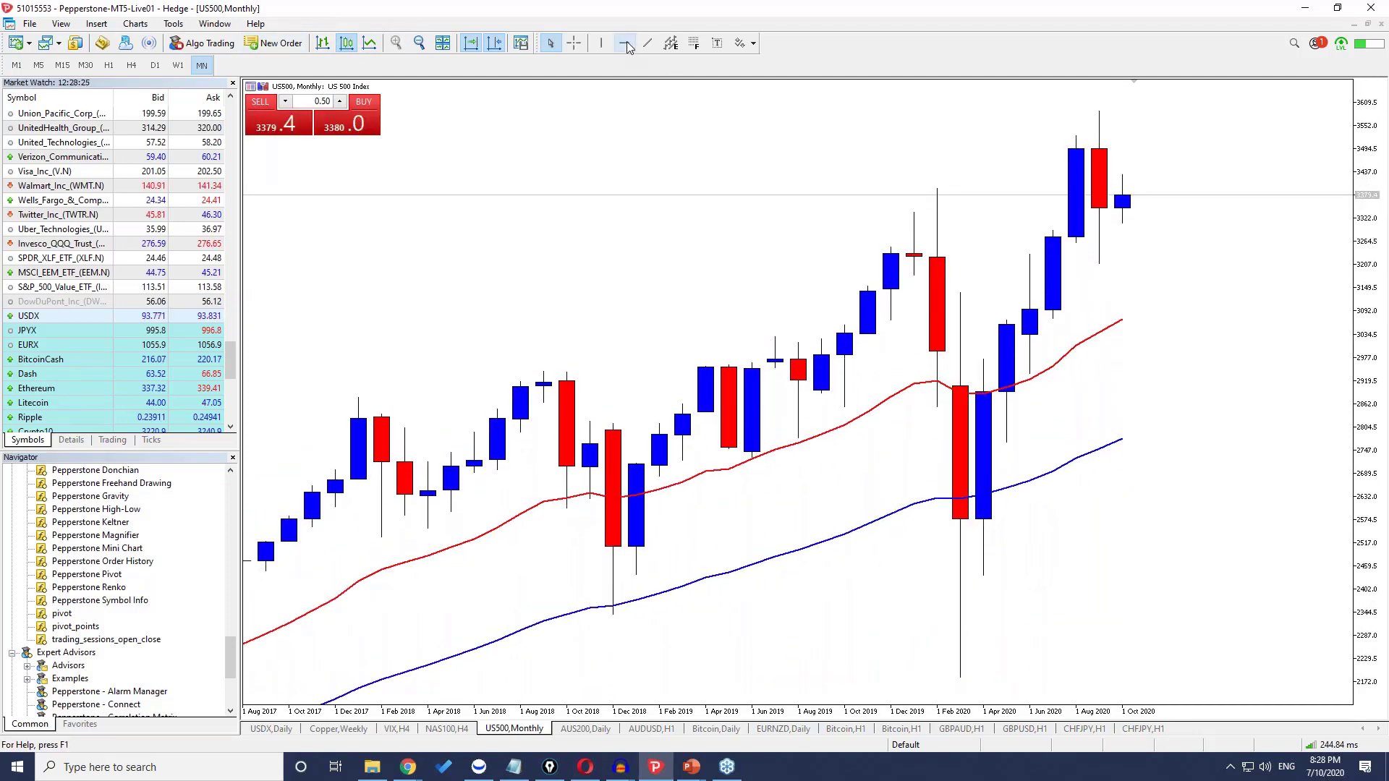
{"action": "left_click", "coordinate": [625, 42]}
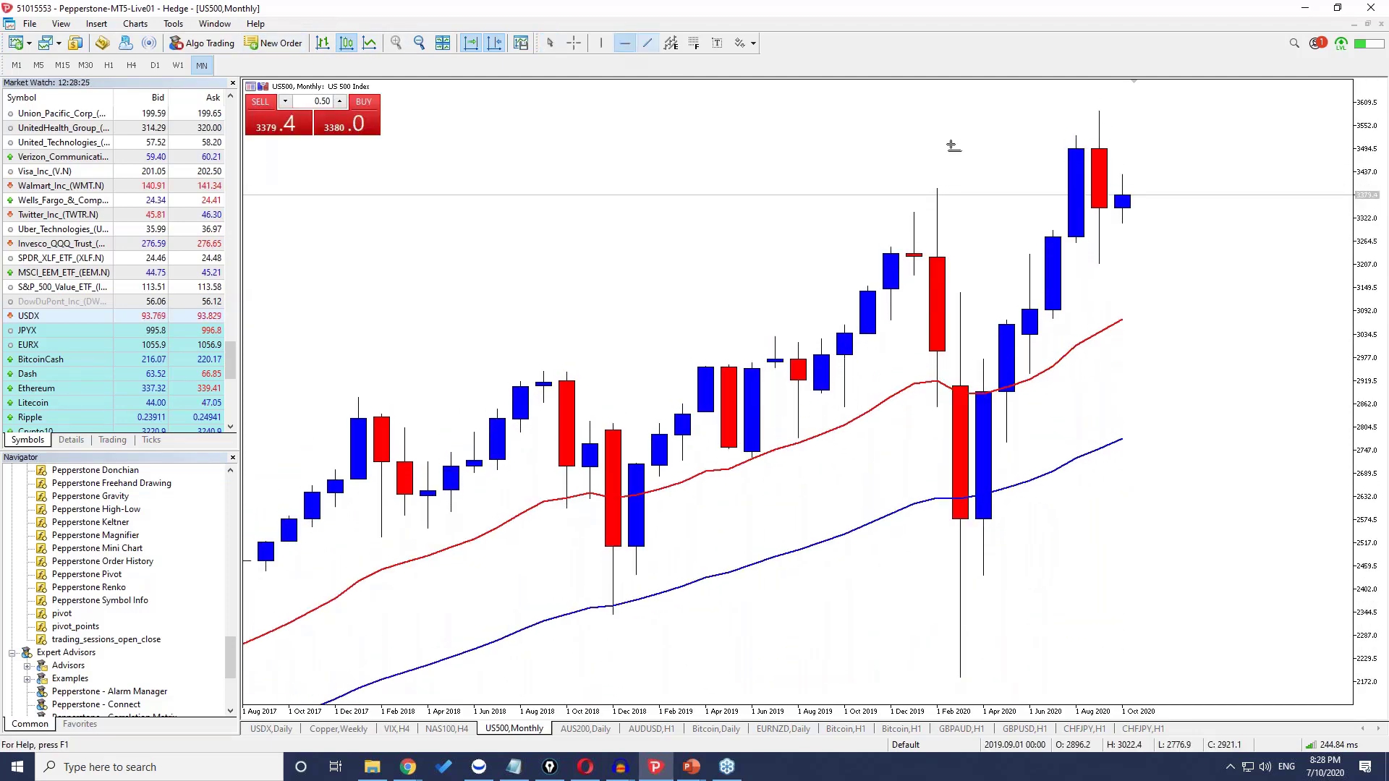
{"action": "left_click", "coordinate": [920, 253]}
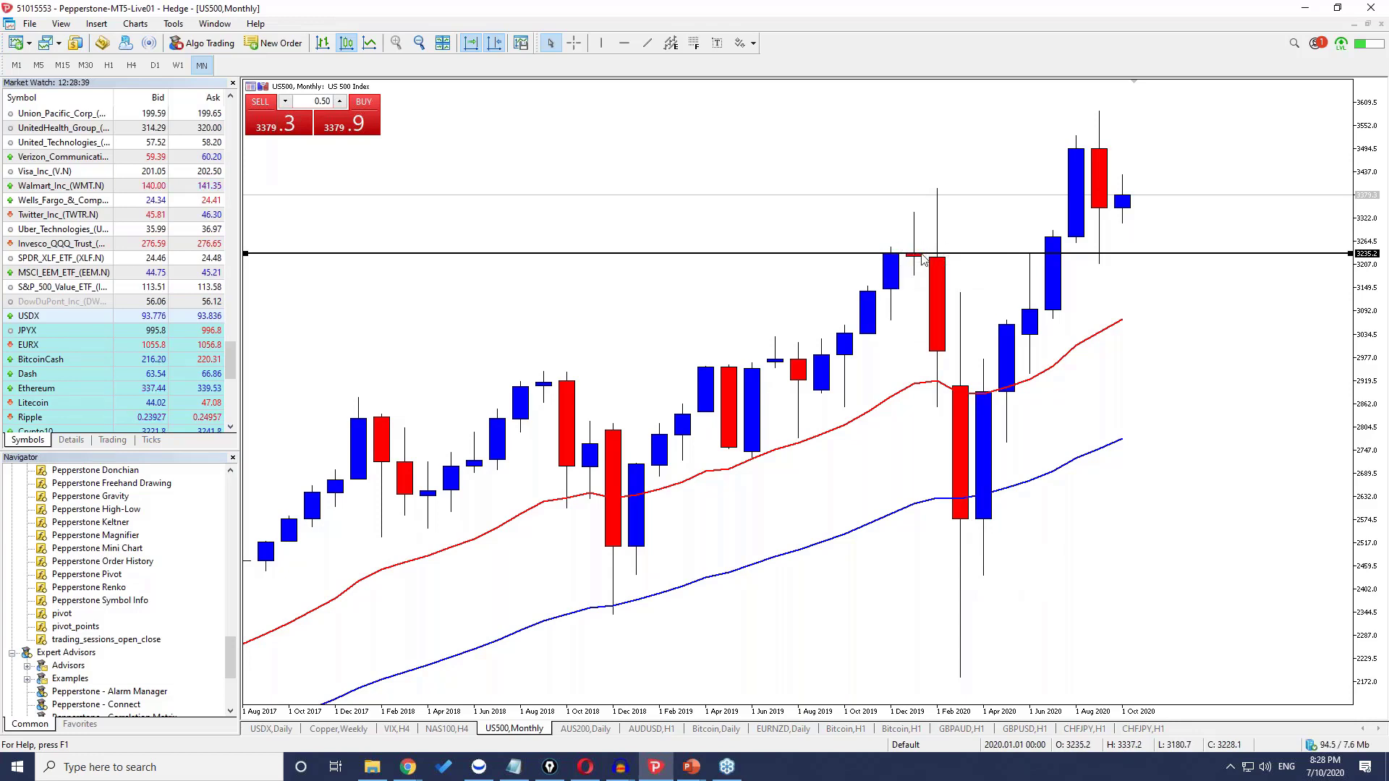
{"action": "left_click", "coordinate": [625, 44]}
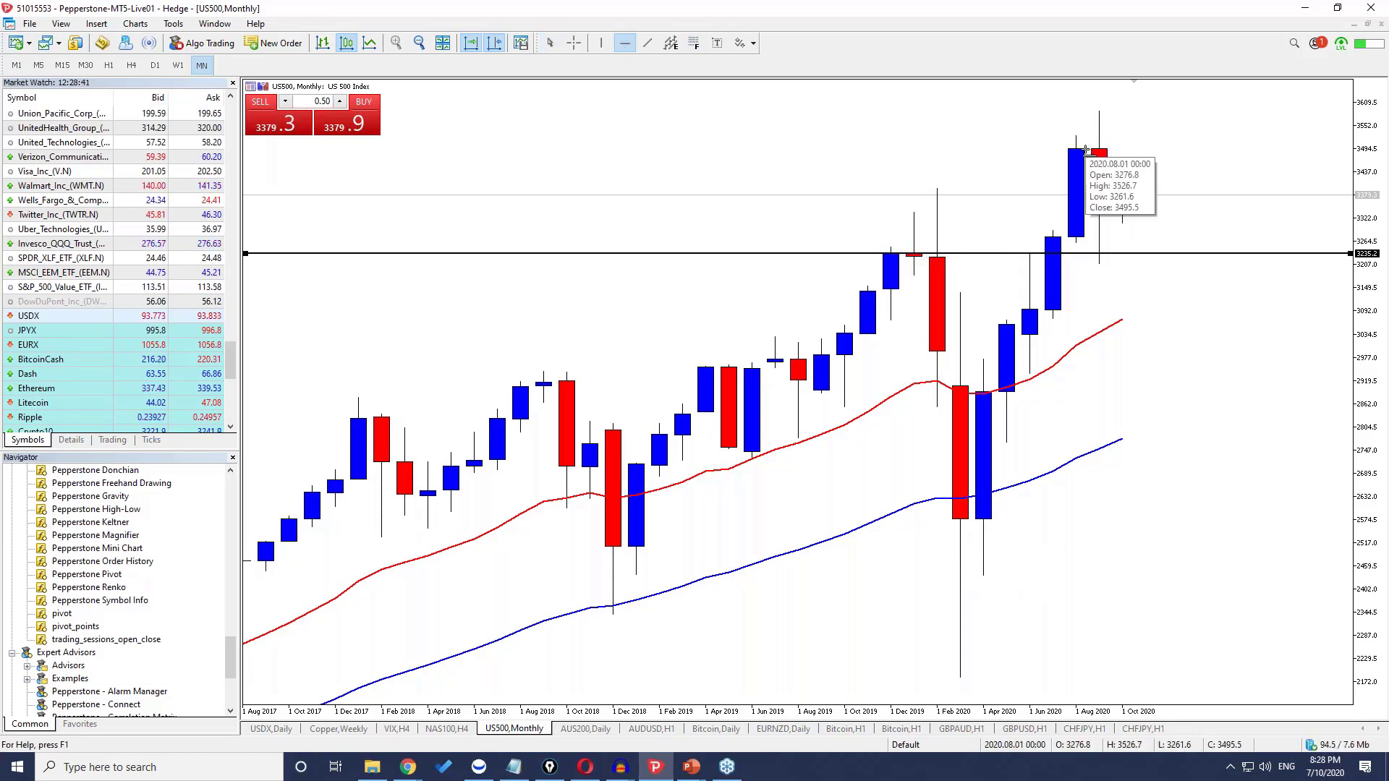
{"action": "left_click", "coordinate": [1082, 149]}
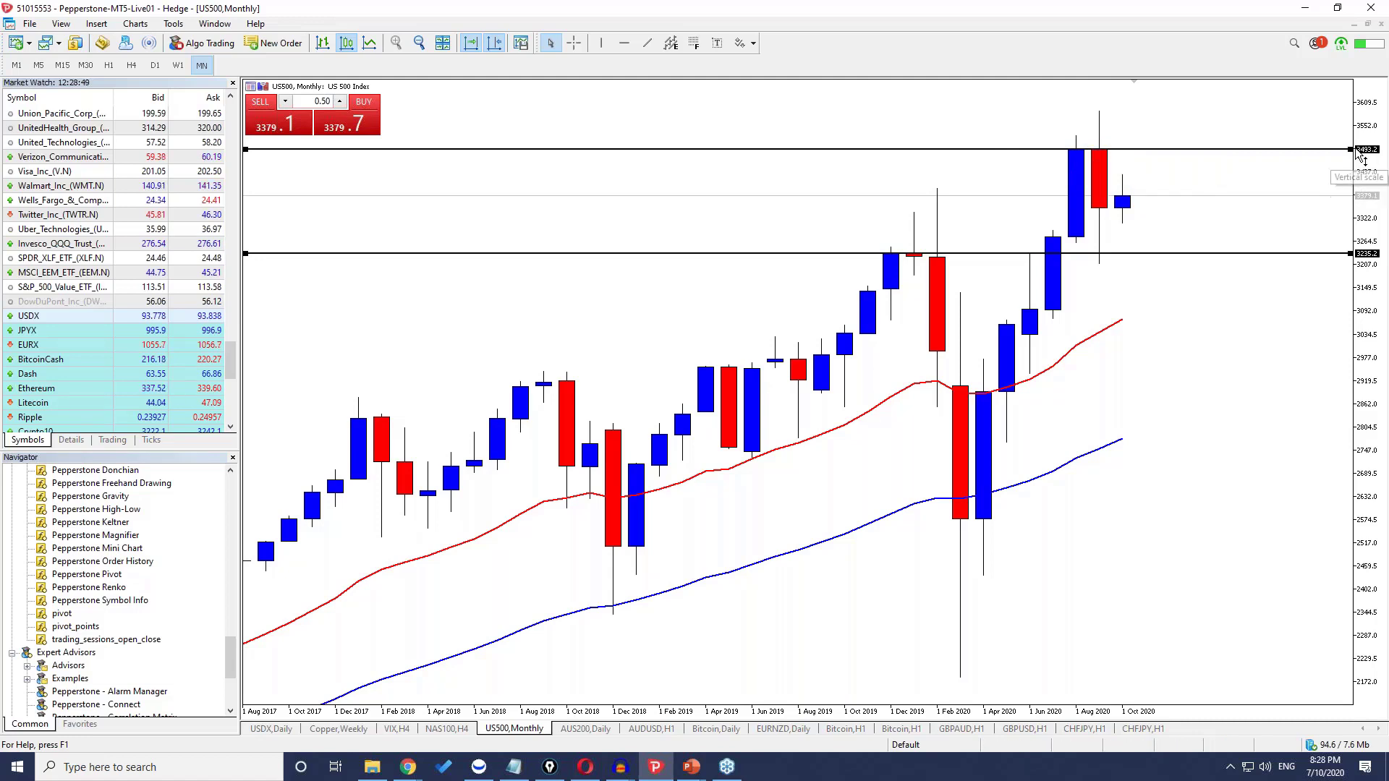
{"action": "double_click", "coordinate": [1329, 150]}
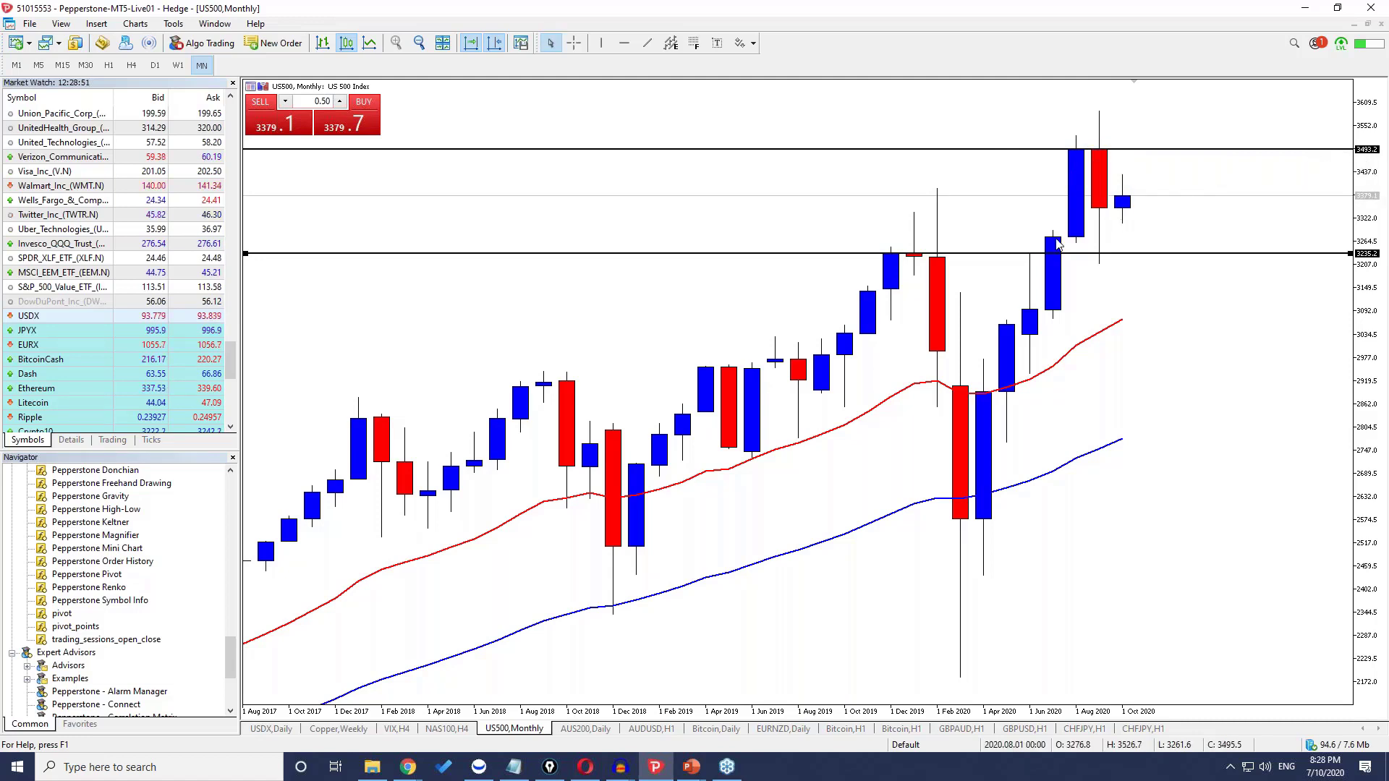
- Set US500 to the weekly timeframe, point arrows at the red, blue and green moving averages, and clear the annotations
{"action": "left_click", "coordinate": [181, 67]}
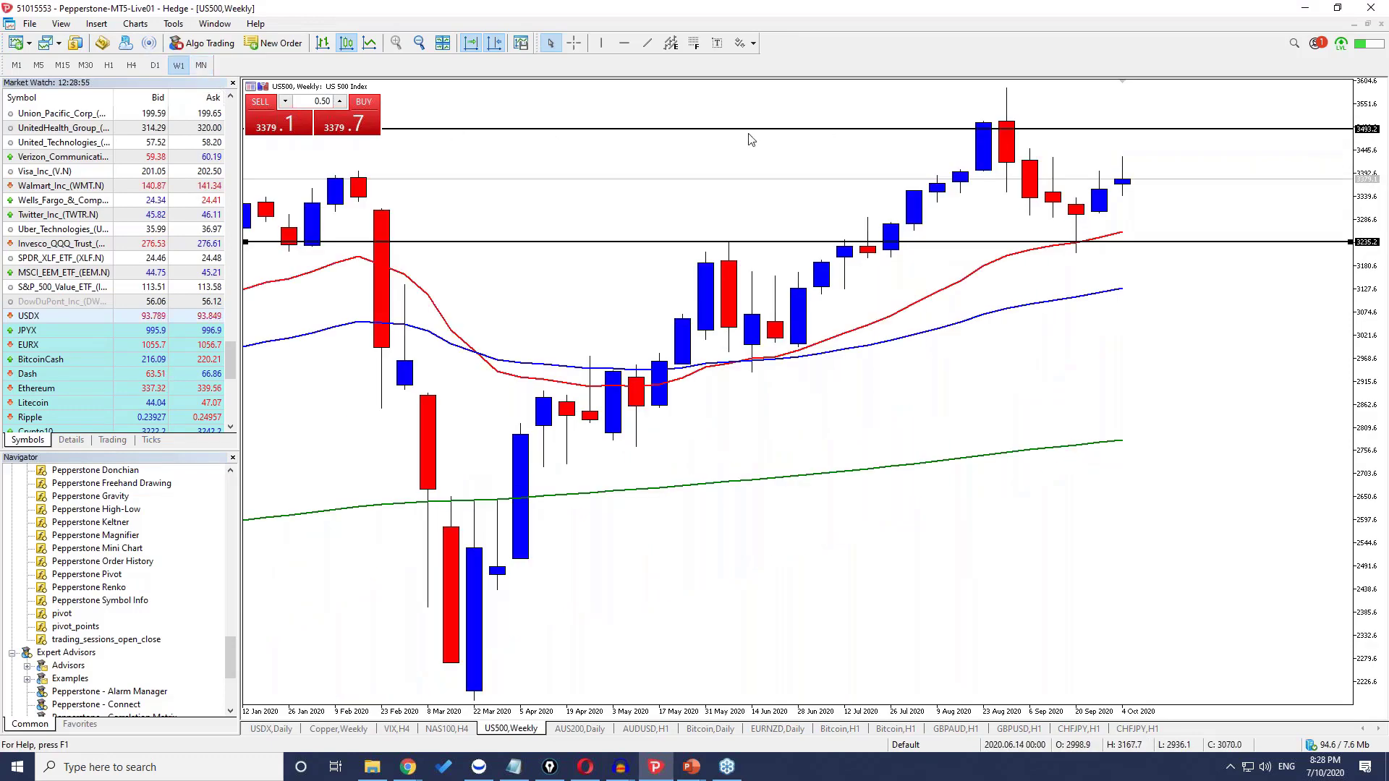
{"action": "left_click_drag", "start_coordinate": [726, 150], "coordinate": [859, 151]}
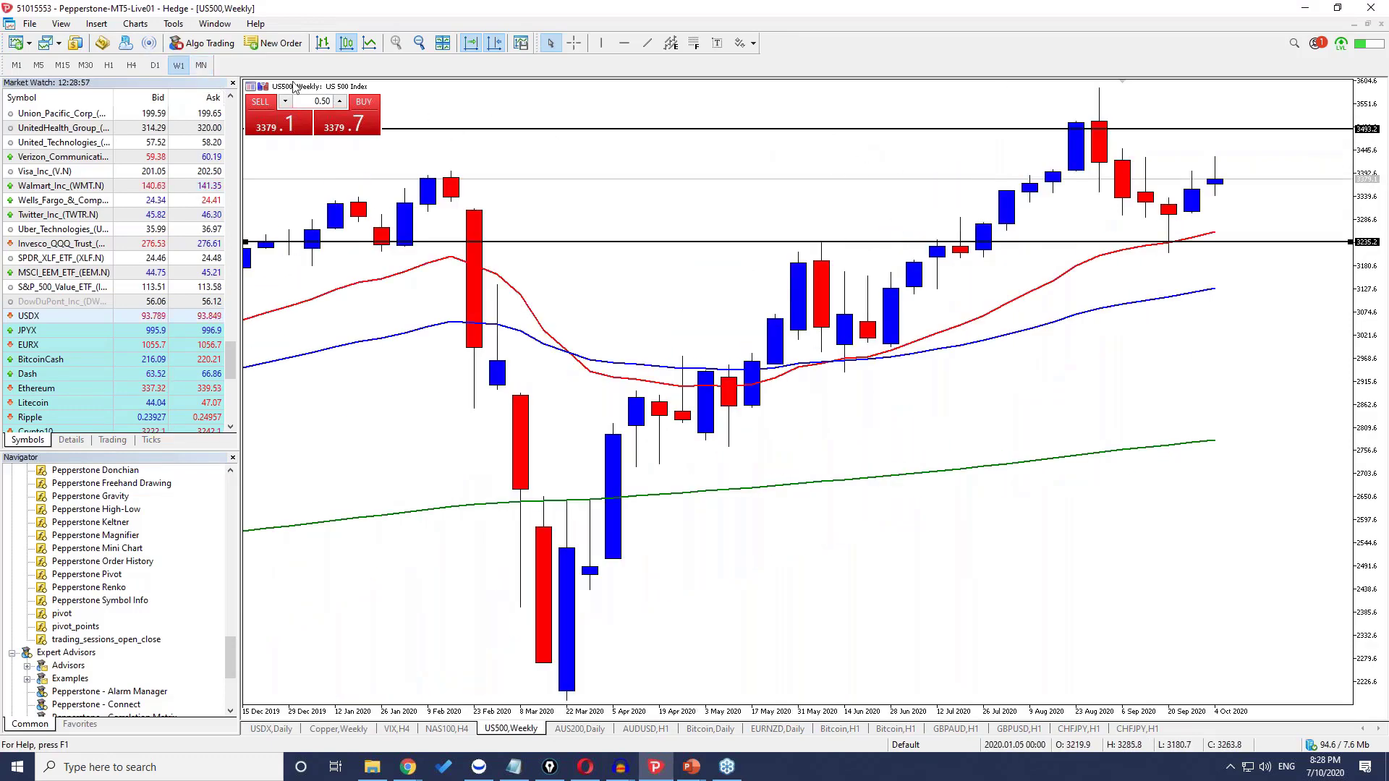
{"action": "left_click", "coordinate": [426, 45]}
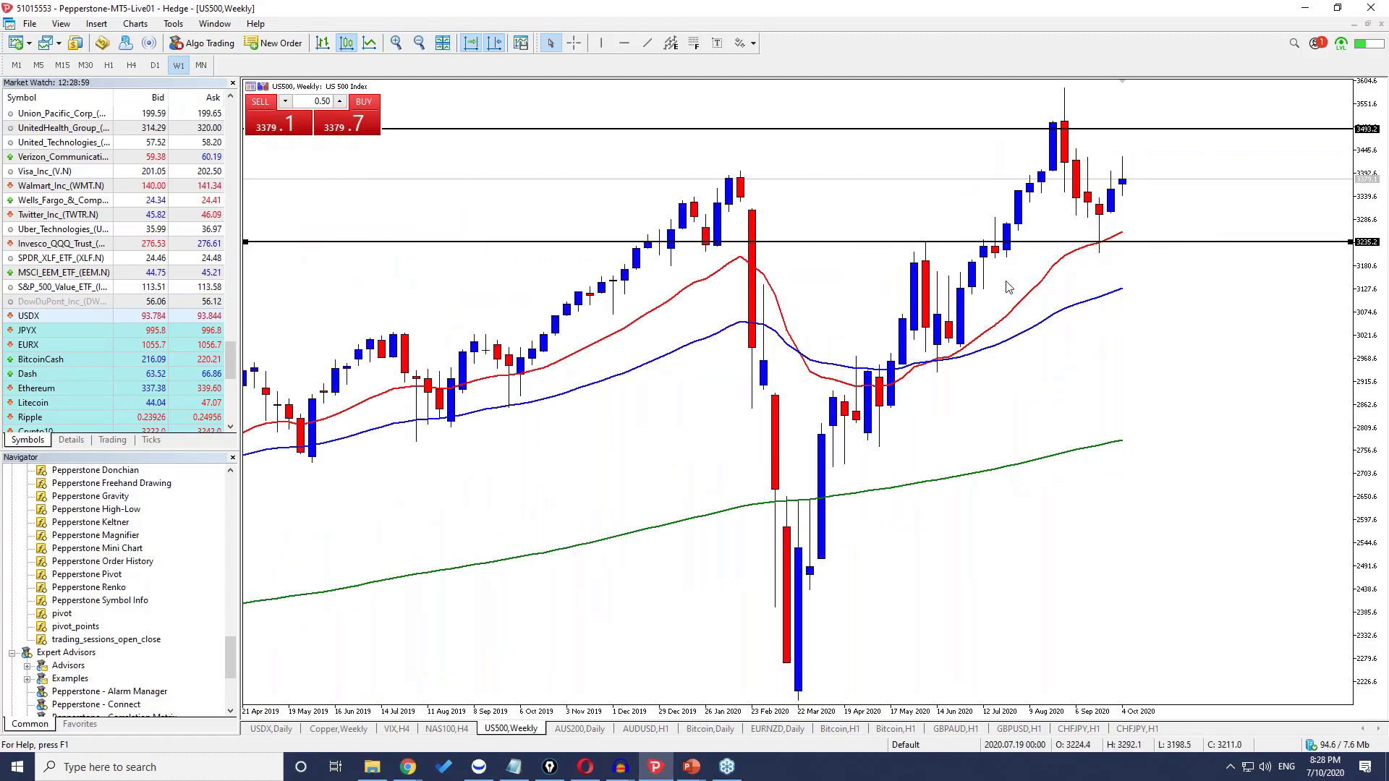
{"action": "left_click_drag", "start_coordinate": [1208, 359], "coordinate": [1118, 243]}
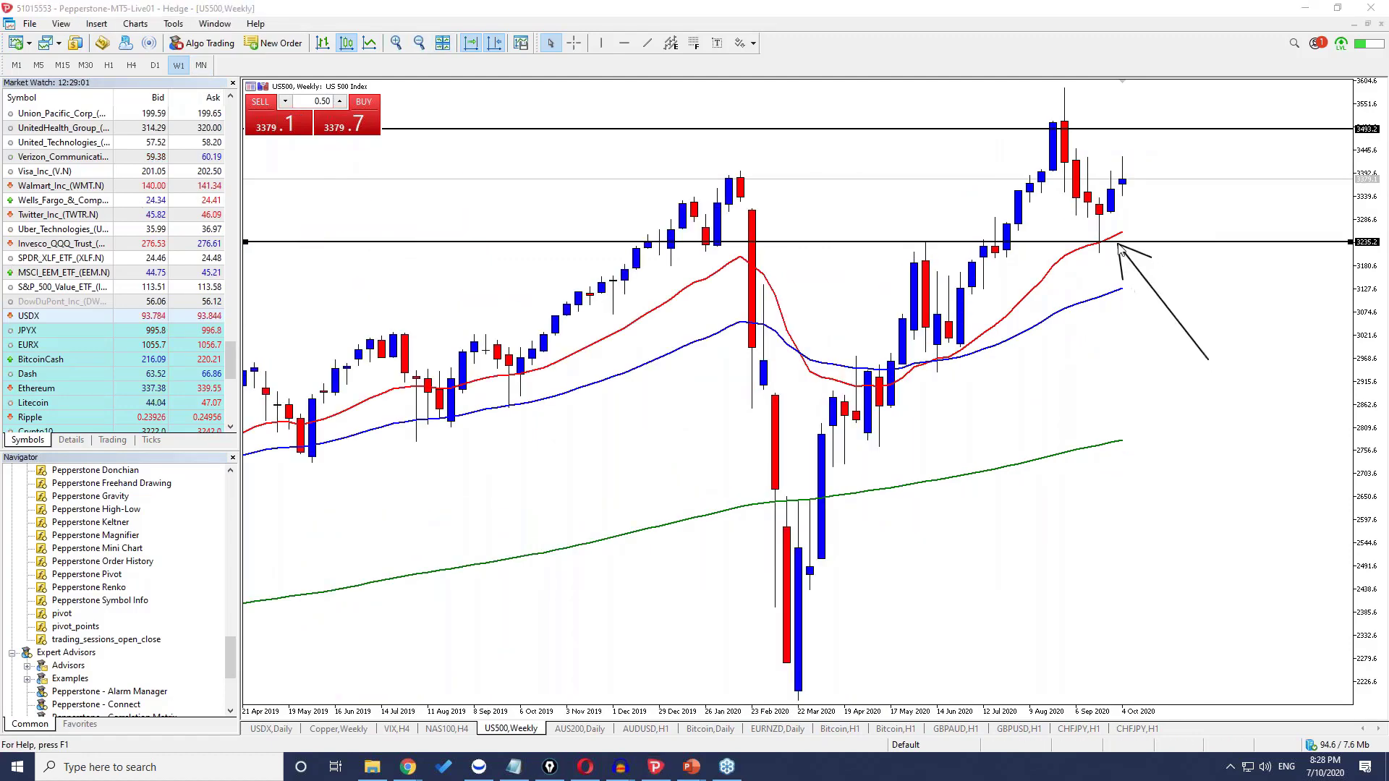
{"action": "mouse_move", "coordinate": [1183, 430]}
{"action": "left_mouse_down"}
{"action": "mouse_move", "coordinate": [1099, 309]}
{"action": "mouse_move", "coordinate": [1102, 345]}
{"action": "left_mouse_up"}
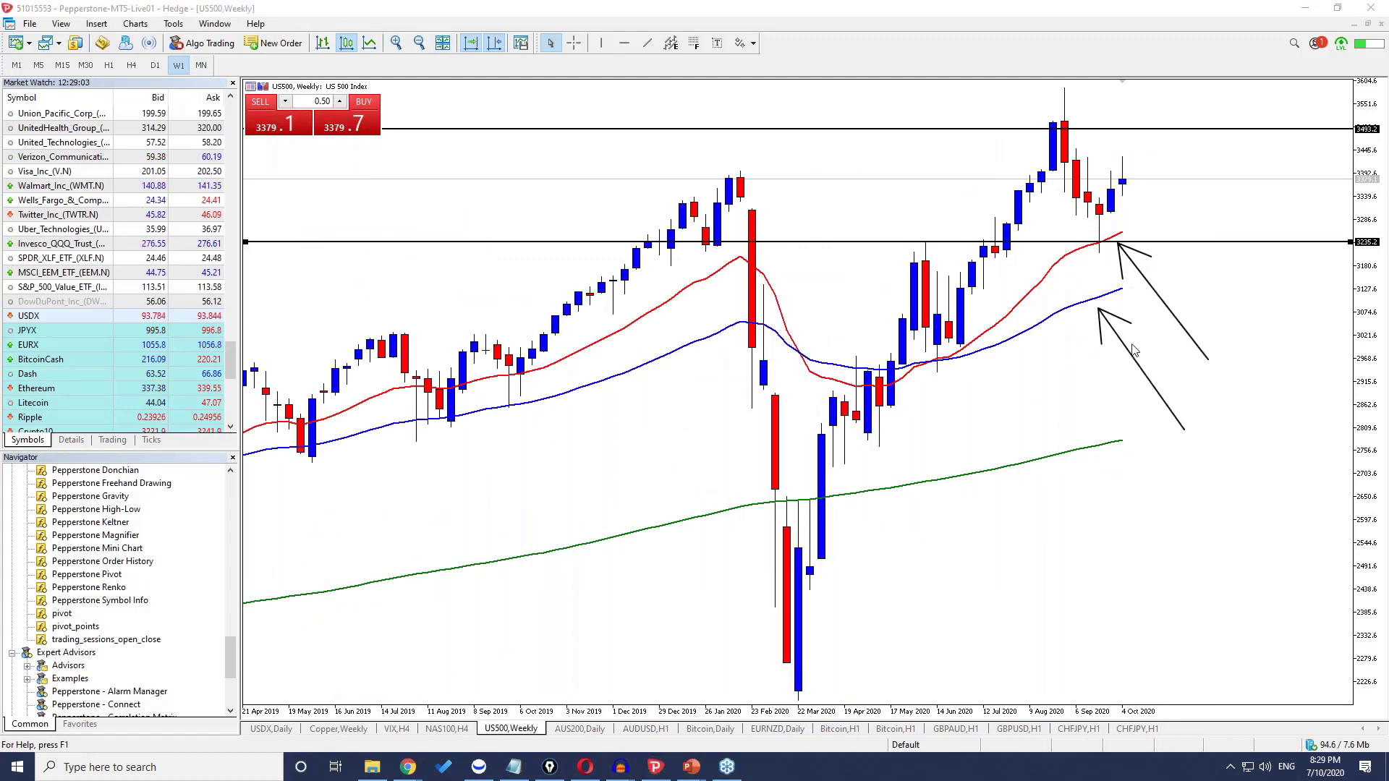
{"action": "mouse_move", "coordinate": [1143, 553]}
{"action": "left_mouse_down"}
{"action": "mouse_move", "coordinate": [1092, 458]}
{"action": "mouse_move", "coordinate": [1124, 478]}
{"action": "left_mouse_up"}
{"action": "left_click_drag", "start_coordinate": [1093, 459], "coordinate": [1091, 494]}
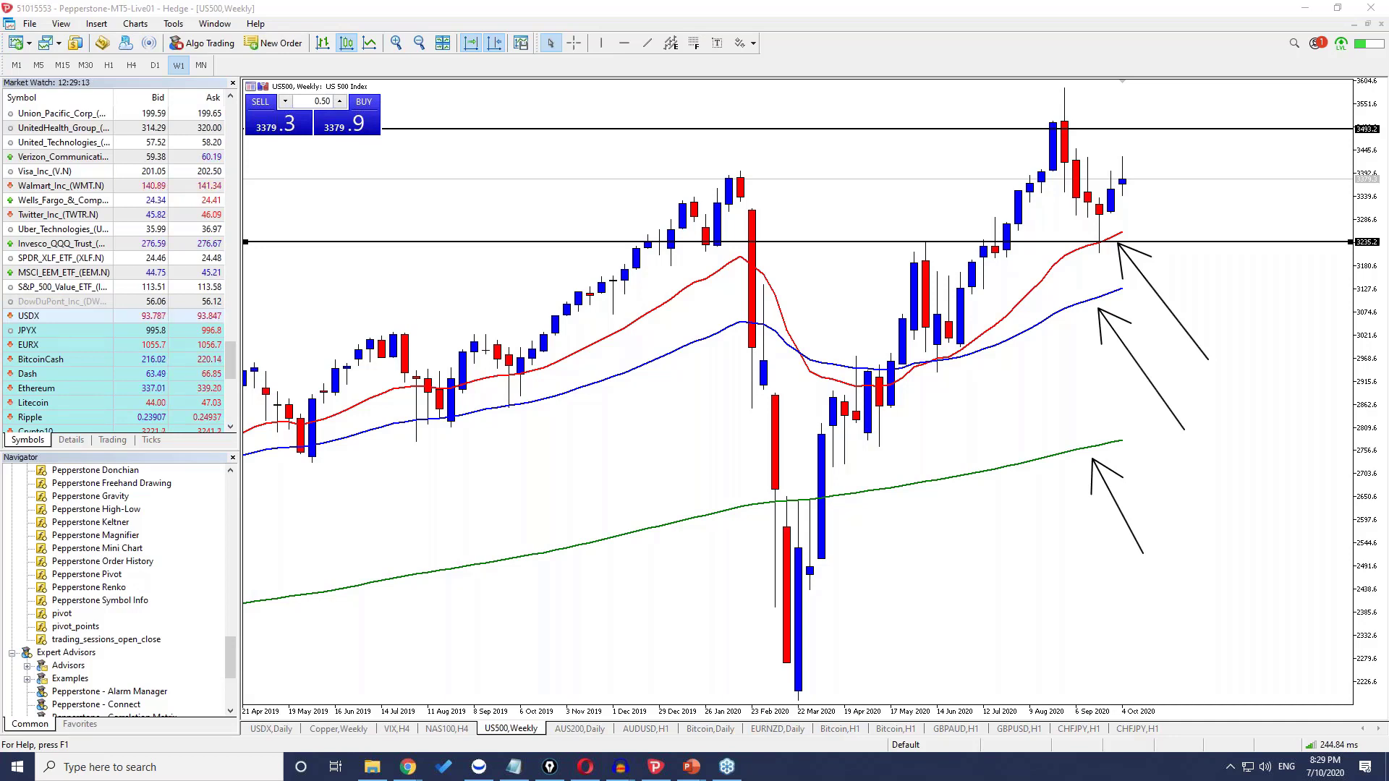
{"action": "left_click", "coordinate": [550, 767]}
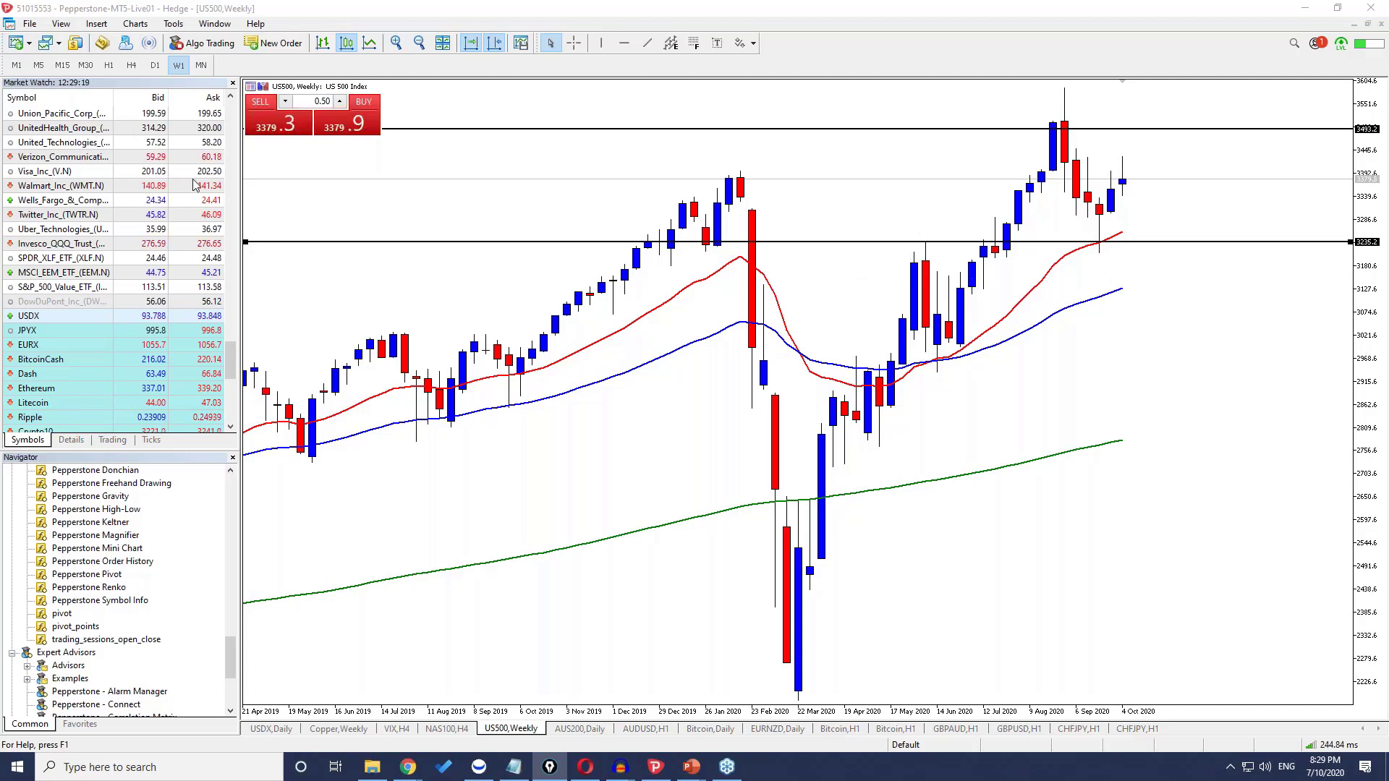
- Move the lower horizontal line on the US500 weekly chart to about 3191.9 and the upper one to about 3508.7
{"action": "left_click", "coordinate": [624, 43]}
{"action": "middle_click", "coordinate": [809, 248]}
{"action": "middle_click", "coordinate": [808, 248]}
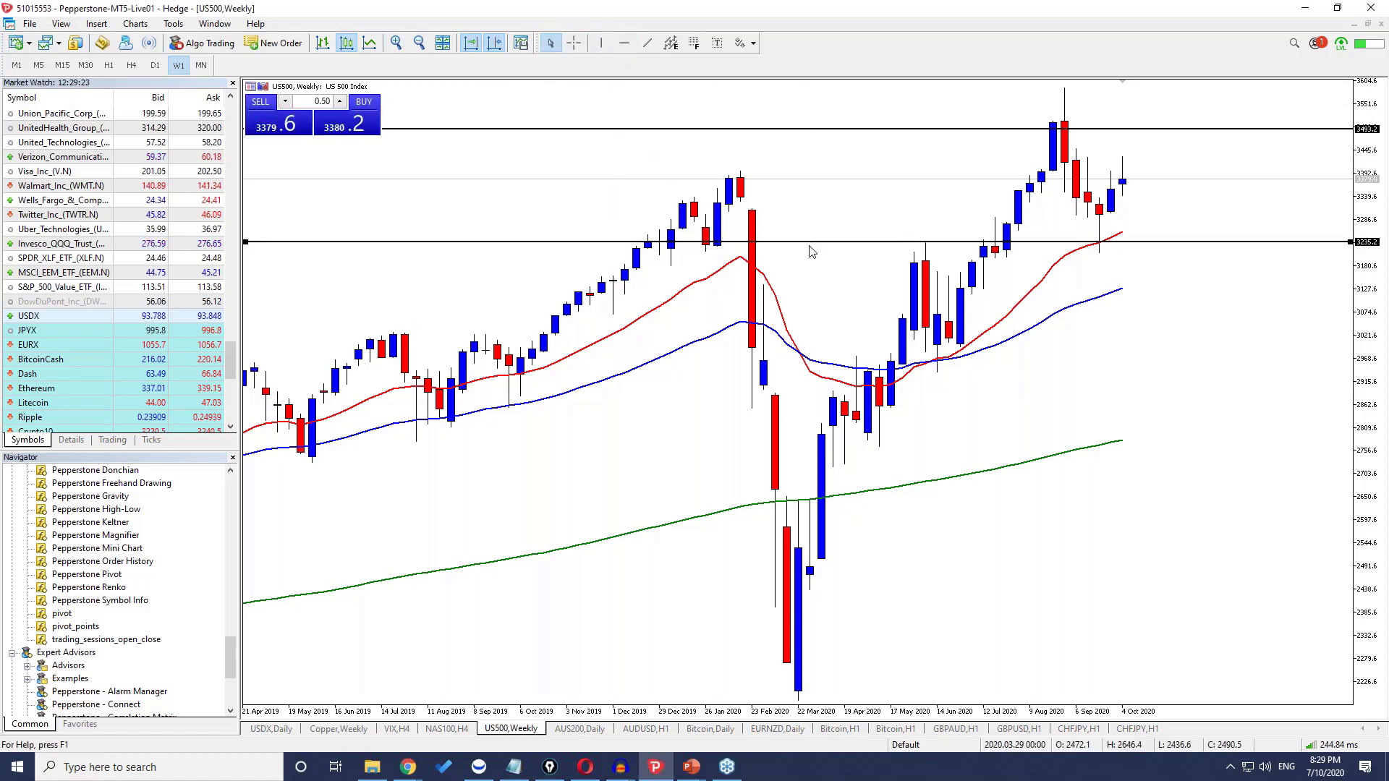
{"action": "left_click_drag", "start_coordinate": [823, 243], "coordinate": [820, 267]}
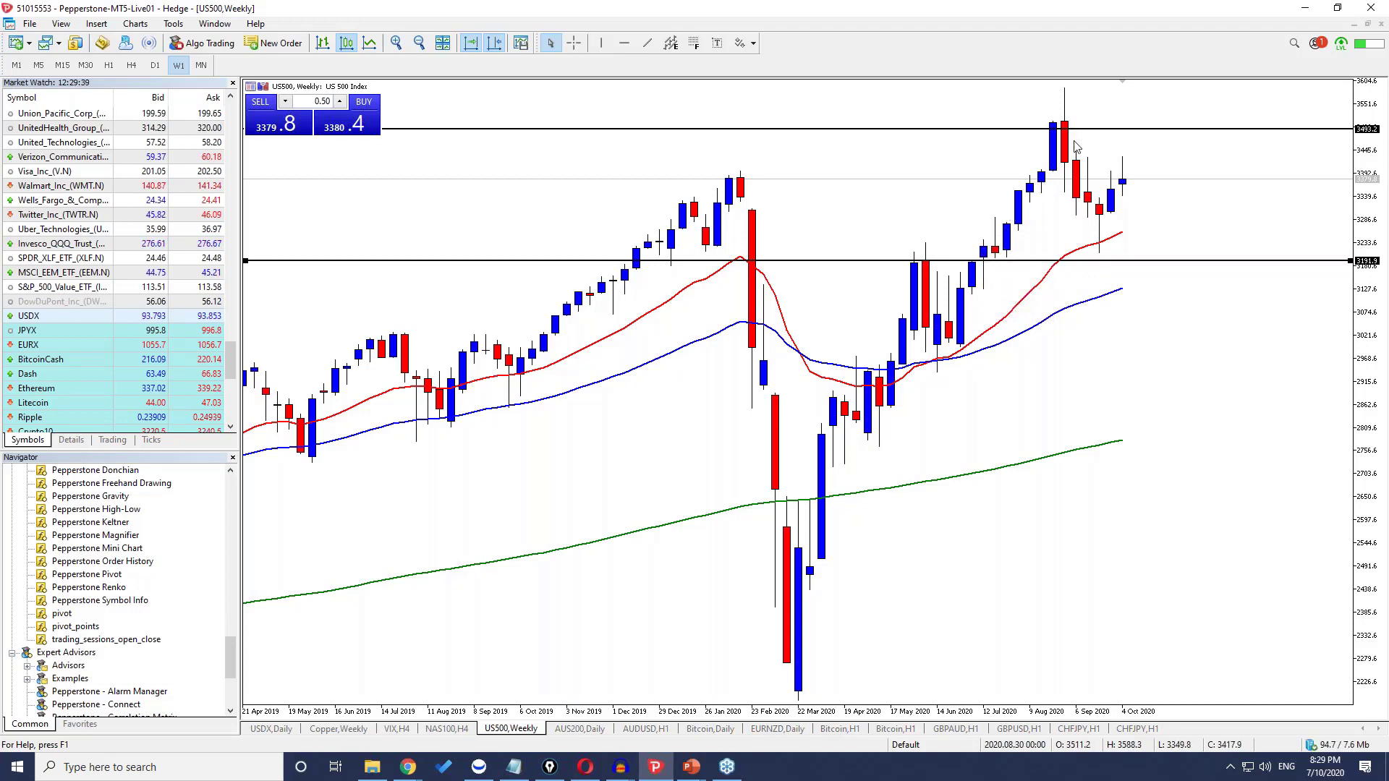
{"action": "left_click_drag", "start_coordinate": [1094, 129], "coordinate": [1098, 123]}
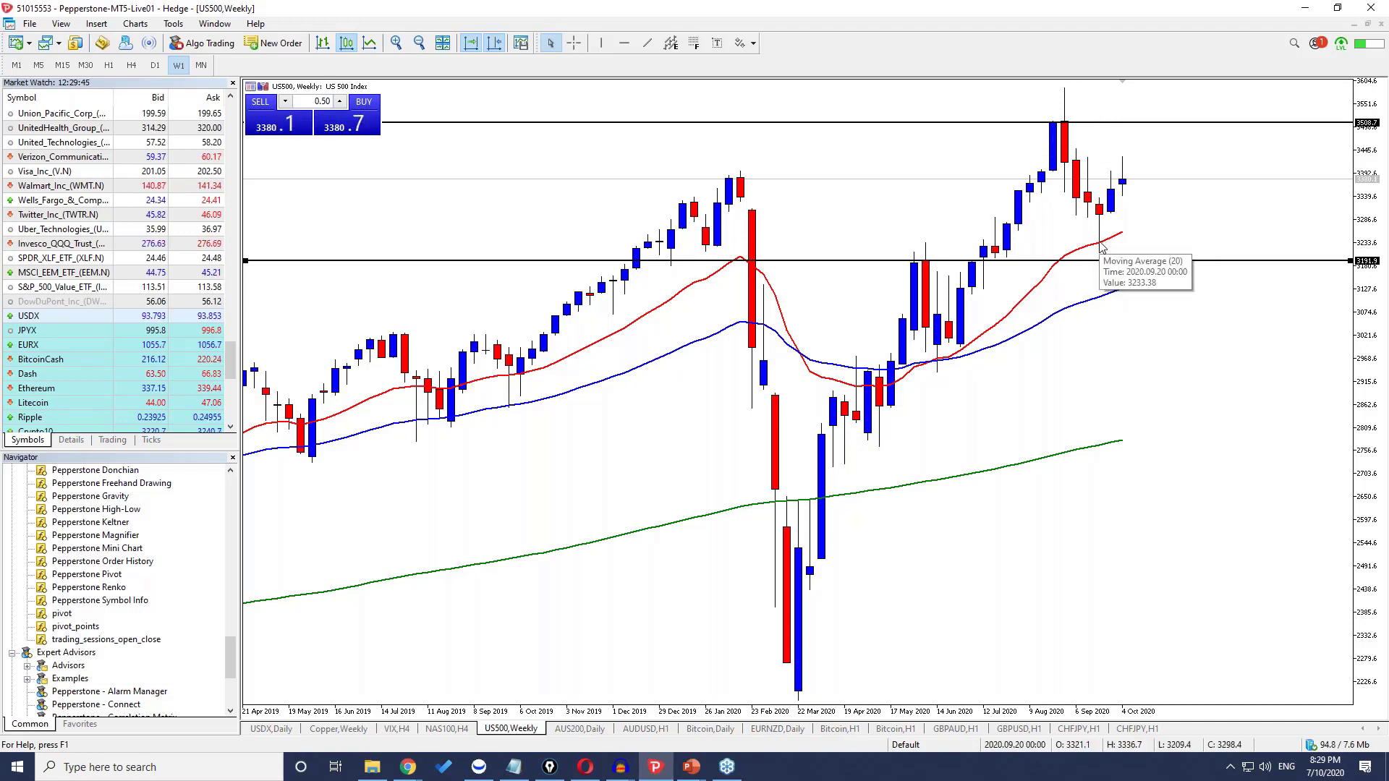
- Circle the September 2020 candle's low near the 3191.9 line on the weekly chart and clear the annotation
{"action": "scroll", "coordinate": [689, 373], "scroll_direction": "up", "scroll_amount": 5}
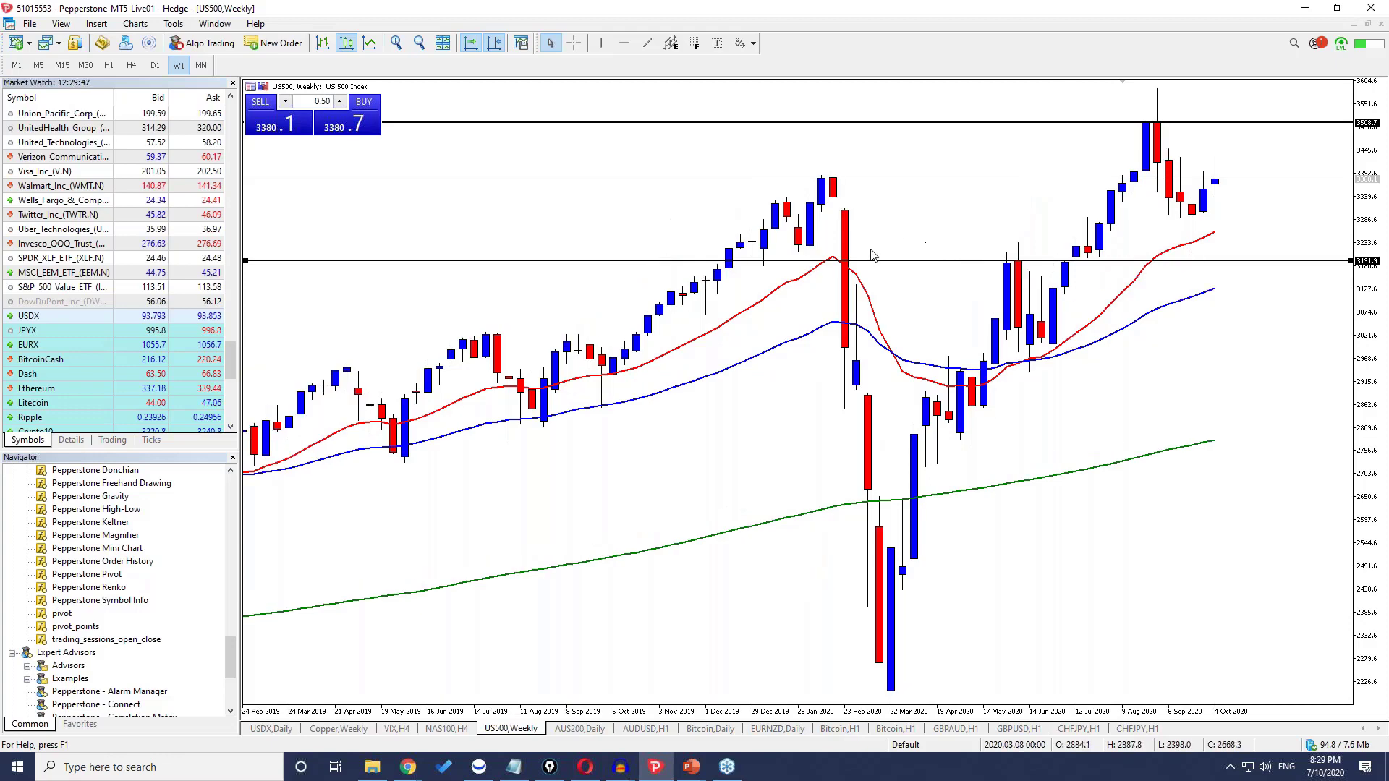
{"action": "scroll", "coordinate": [1213, 311], "scroll_direction": "down", "scroll_amount": 5}
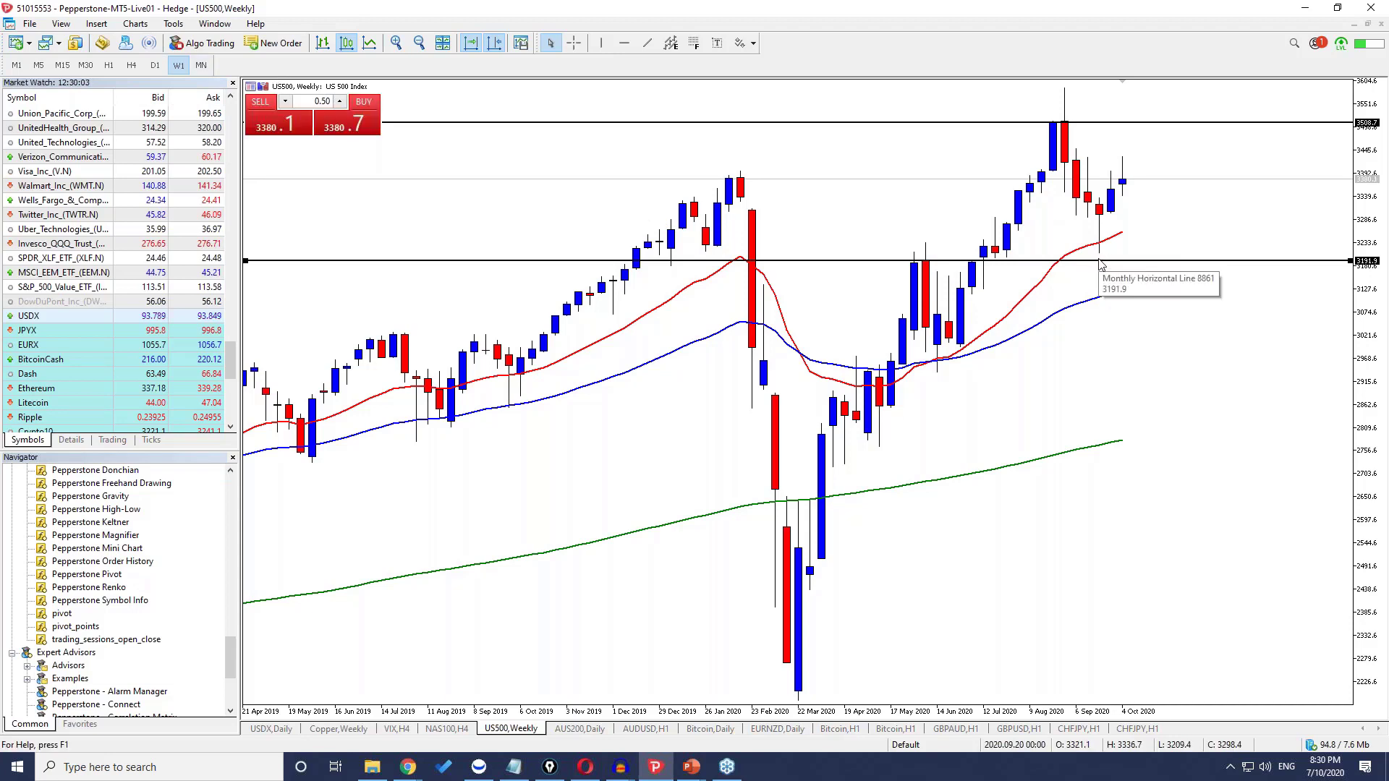
{"action": "left_click_drag", "start_coordinate": [1017, 233], "coordinate": [1107, 239]}
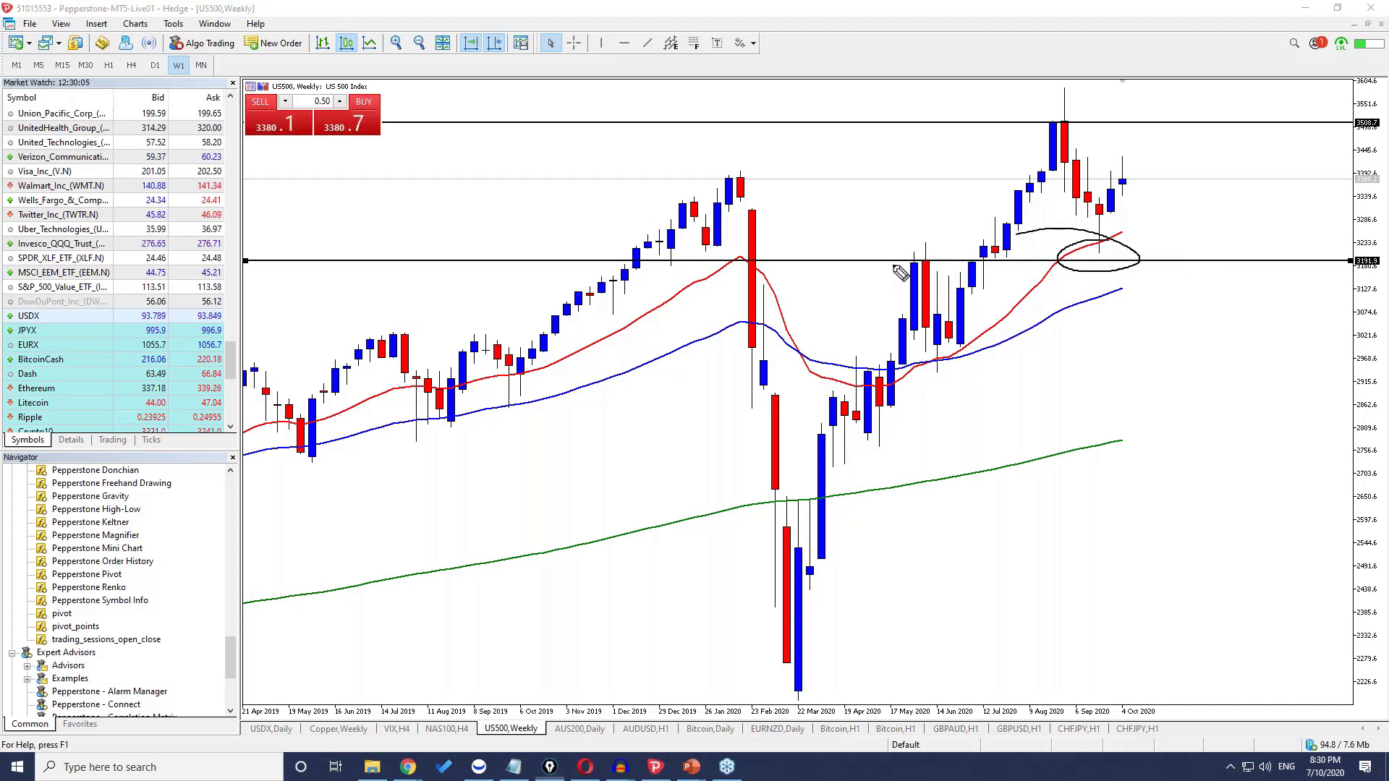
{"action": "key", "text": "Escape"}
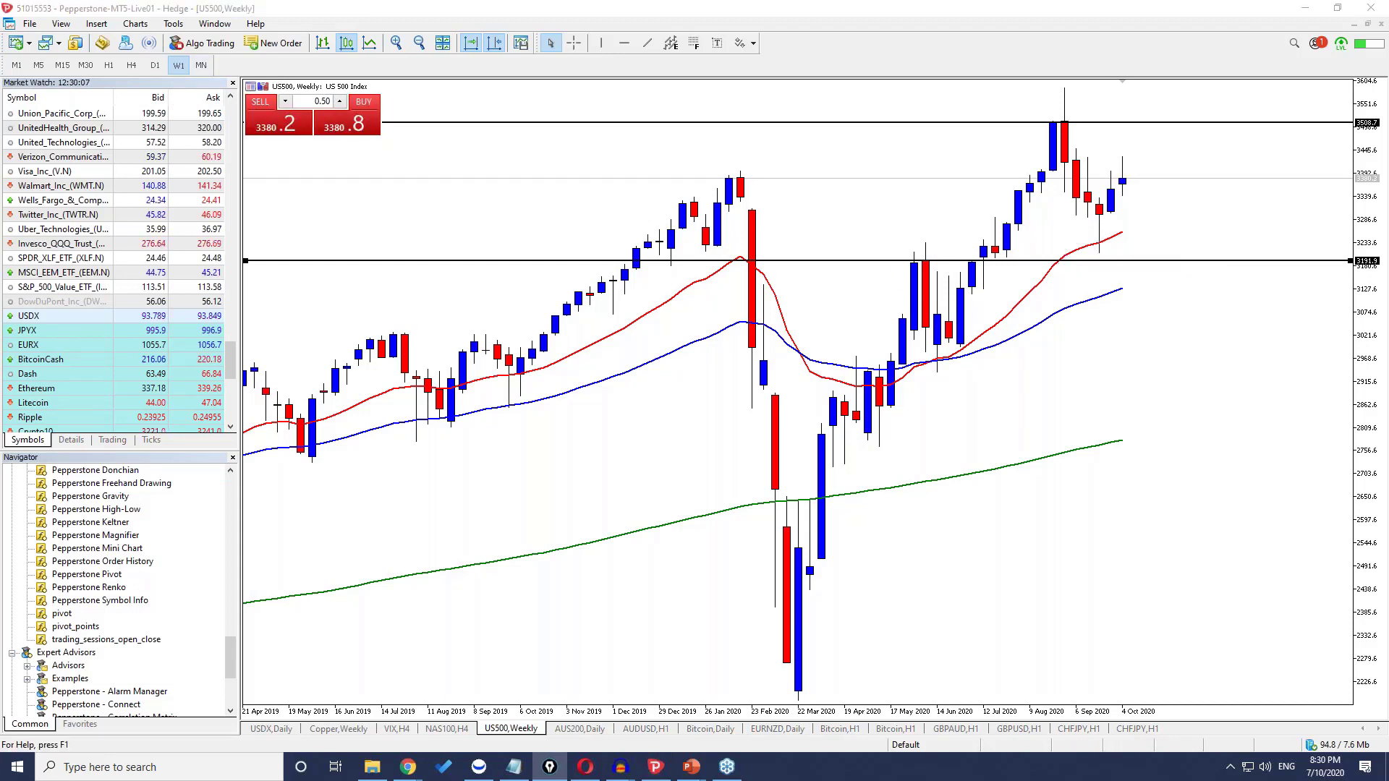
- Set US500 to the daily timeframe, sketch an inverse head and shoulders labelled LS, H and RS, and clear the annotations
{"action": "left_click", "coordinate": [154, 65]}
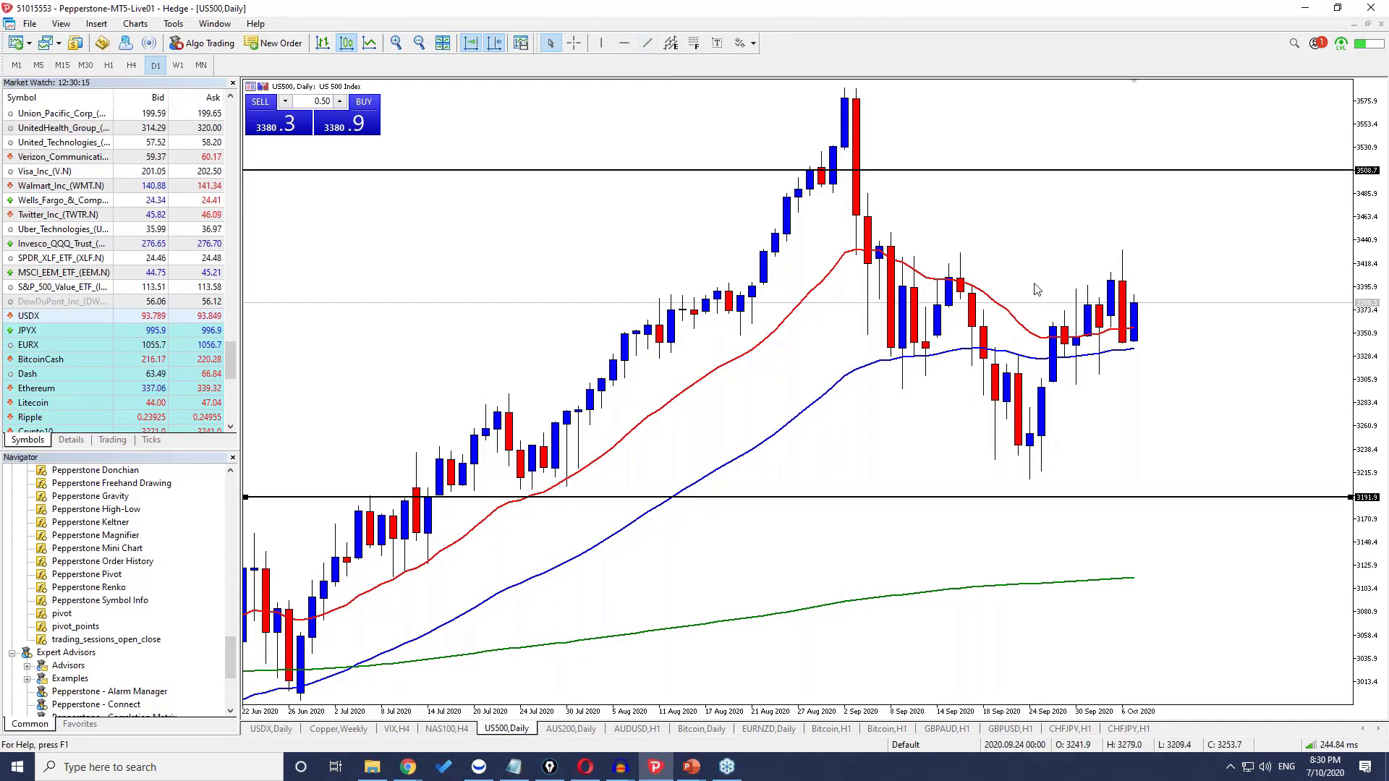
{"action": "mouse_move", "coordinate": [974, 290]}
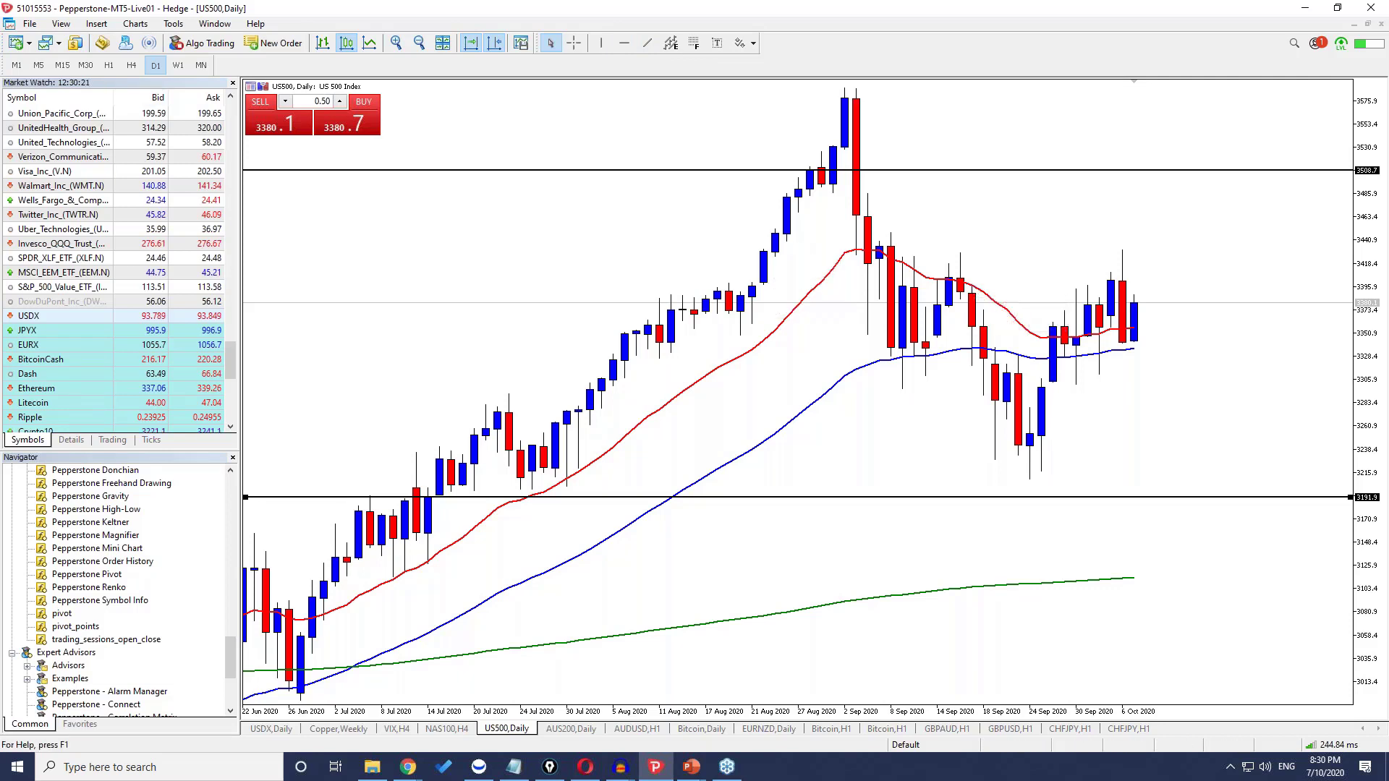
{"action": "mouse_move", "coordinate": [851, 330]}
{"action": "left_mouse_down"}
{"action": "mouse_move", "coordinate": [871, 351]}
{"action": "mouse_move", "coordinate": [929, 361]}
{"action": "mouse_move", "coordinate": [962, 338]}
{"action": "left_mouse_up"}
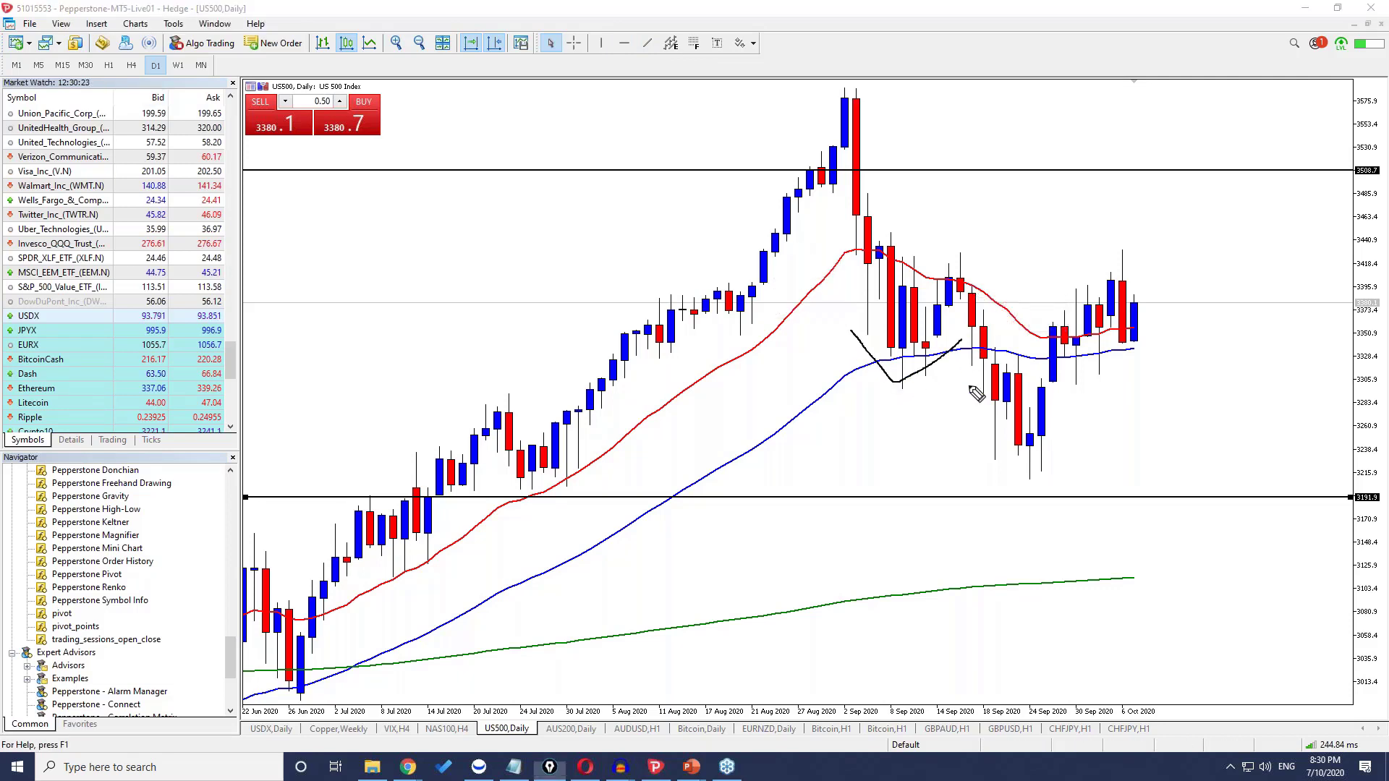
{"action": "mouse_move", "coordinate": [962, 426]}
{"action": "left_mouse_down"}
{"action": "mouse_move", "coordinate": [1016, 467]}
{"action": "mouse_move", "coordinate": [1065, 417]}
{"action": "left_mouse_up"}
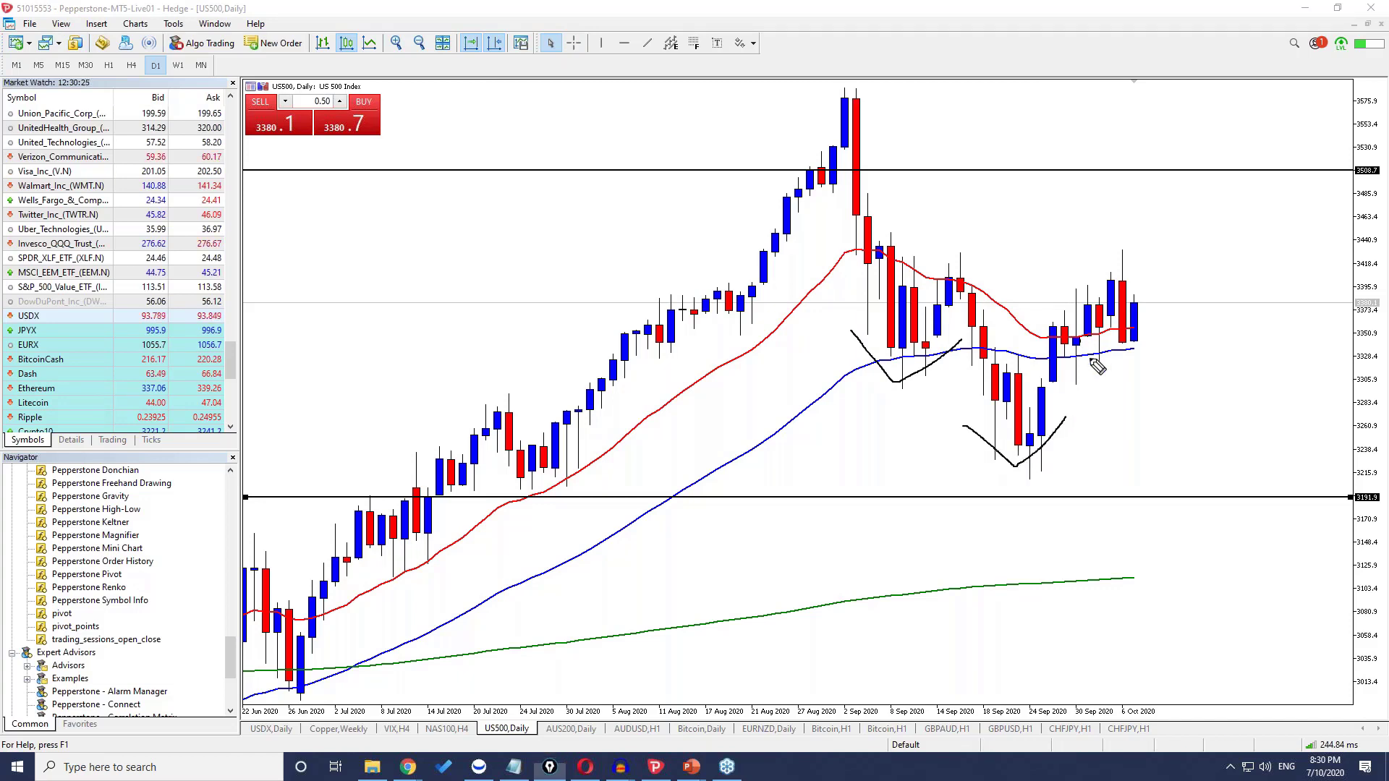
{"action": "left_click_drag", "start_coordinate": [1078, 334], "coordinate": [1135, 346]}
{"action": "mouse_move", "coordinate": [866, 391]}
{"action": "left_mouse_down"}
{"action": "mouse_move", "coordinate": [882, 410]}
{"action": "mouse_move", "coordinate": [895, 402]}
{"action": "mouse_move", "coordinate": [884, 411]}
{"action": "left_mouse_up"}
{"action": "mouse_move", "coordinate": [1004, 486]}
{"action": "left_mouse_down"}
{"action": "mouse_move", "coordinate": [1005, 506]}
{"action": "mouse_move", "coordinate": [1028, 495]}
{"action": "left_mouse_up"}
{"action": "left_click_drag", "start_coordinate": [1118, 404], "coordinate": [1118, 418]}
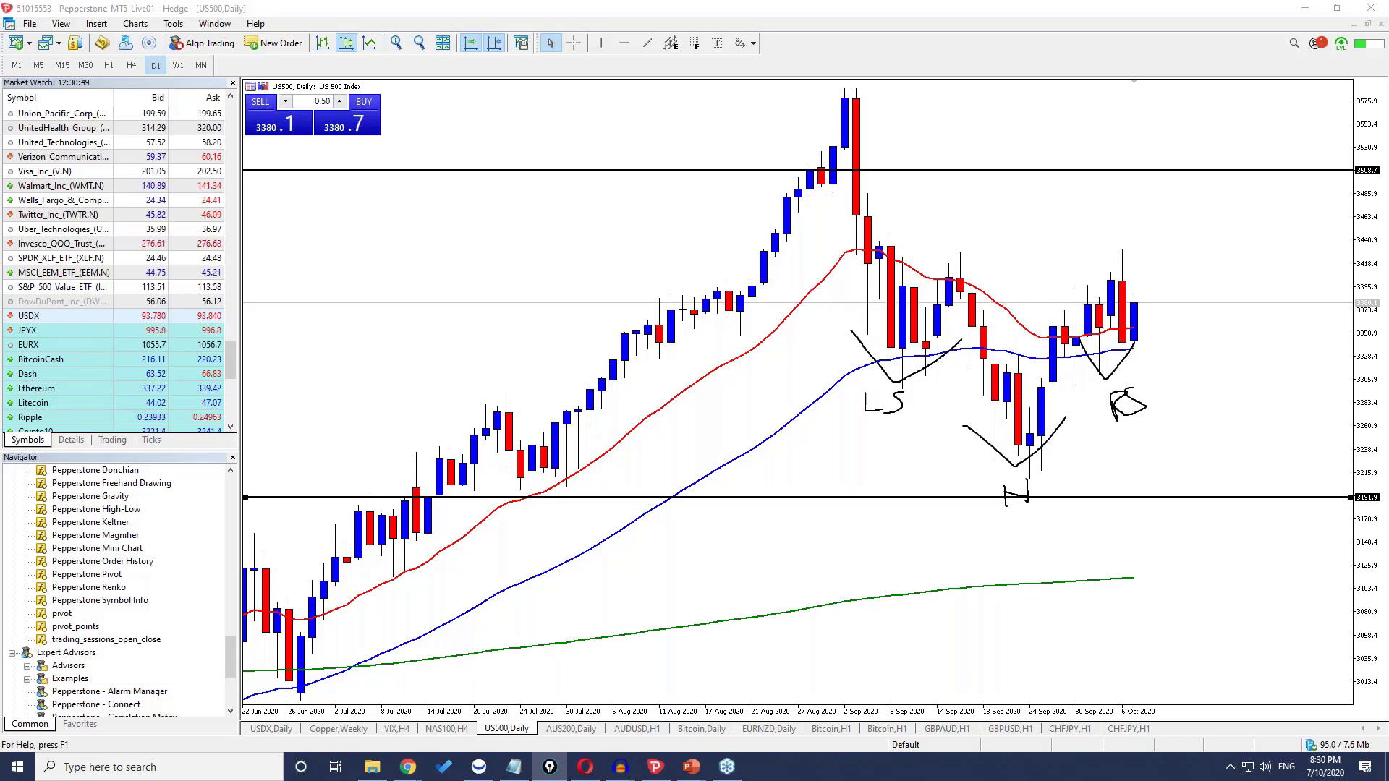
{"action": "key", "text": "Escape"}
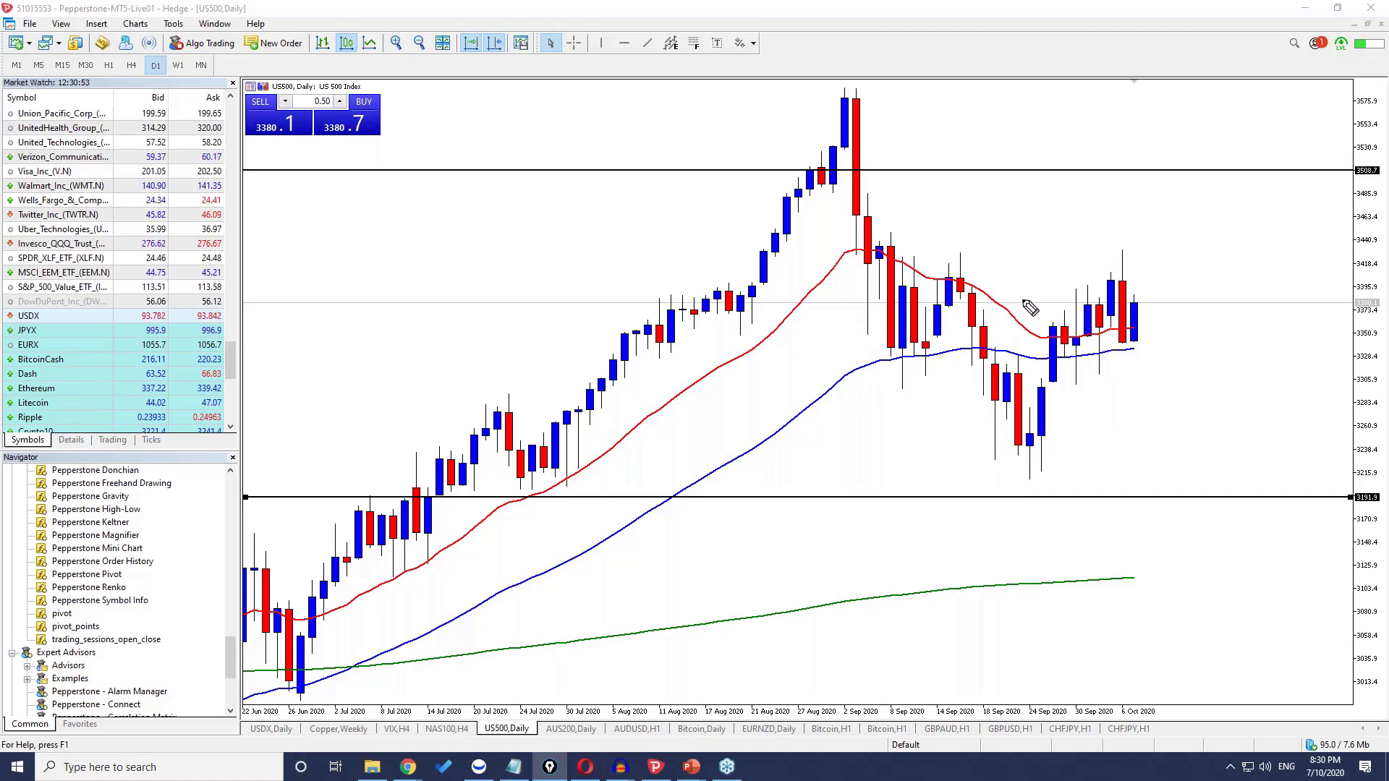
{"action": "left_click_drag", "start_coordinate": [877, 364], "coordinate": [931, 366]}
{"action": "left_click_drag", "start_coordinate": [1057, 366], "coordinate": [1107, 366]}
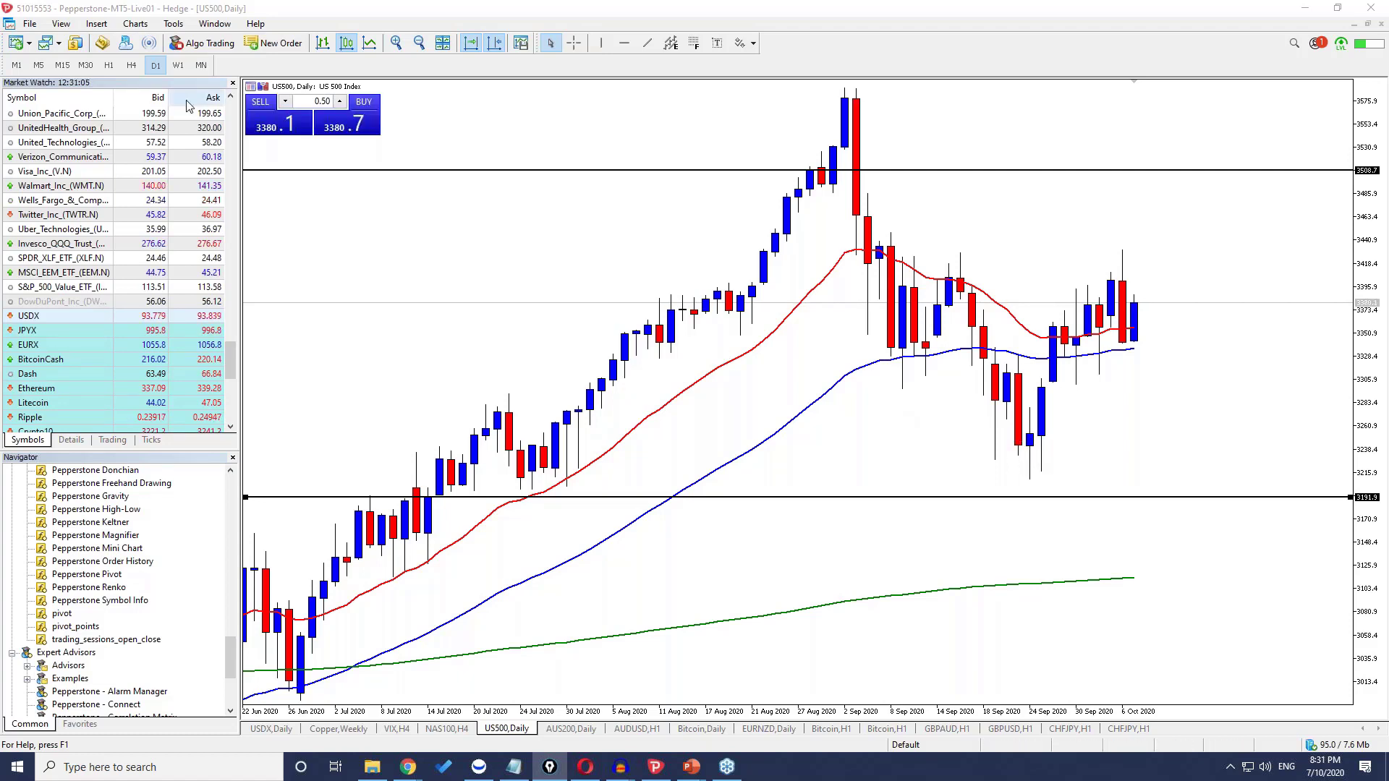
- Draw a horizontal line at about 3326 on the US500 H4 chart and check it in the line-chart view before restoring candlesticks
{"action": "left_click", "coordinate": [138, 65]}
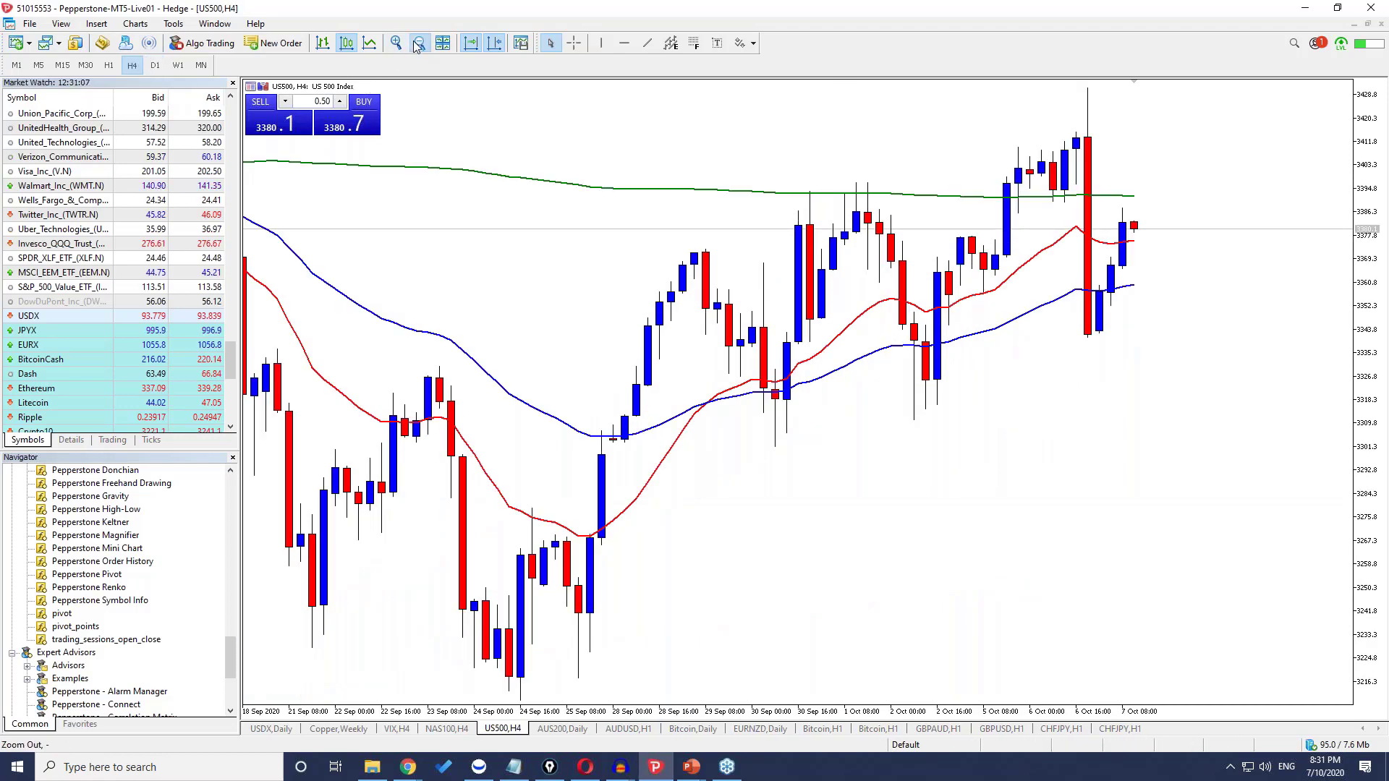
{"action": "left_click", "coordinate": [627, 45]}
{"action": "left_click", "coordinate": [795, 512]}
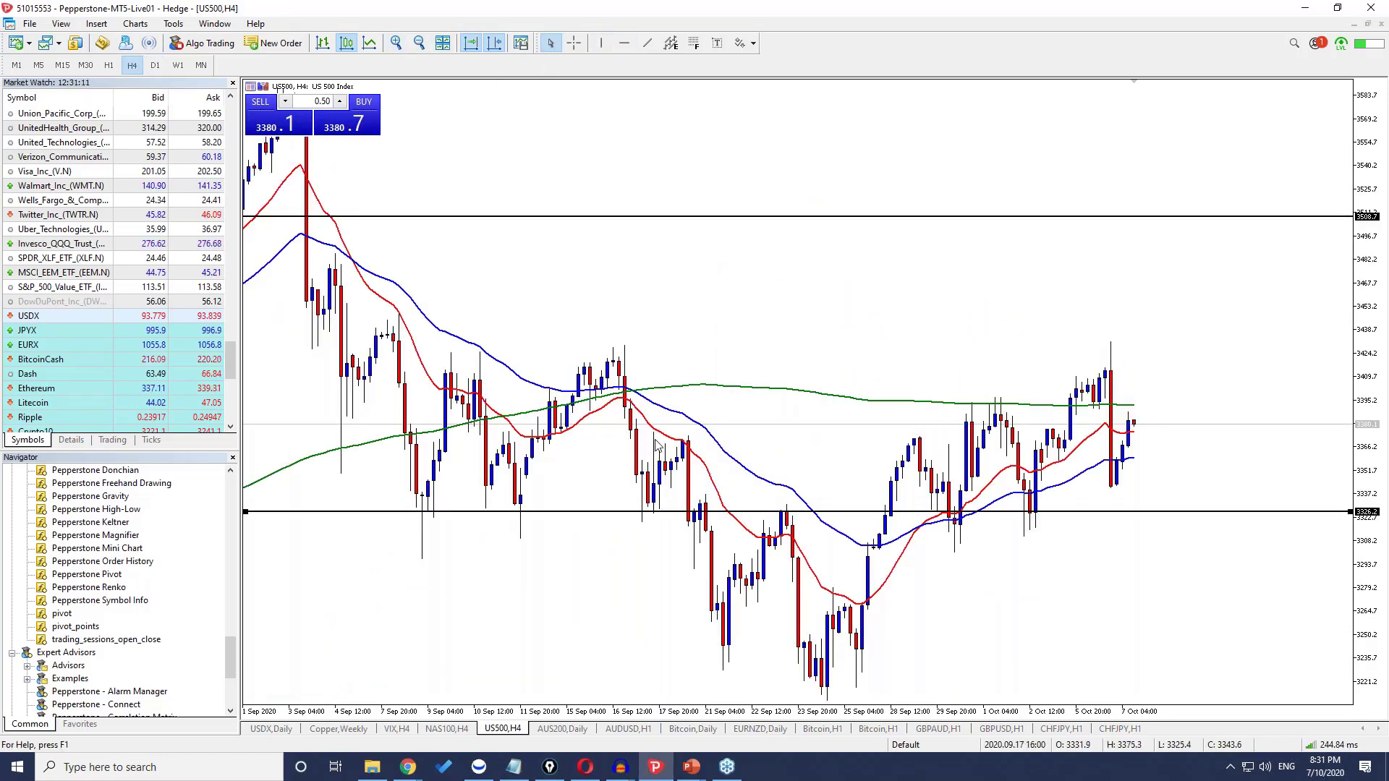
{"action": "left_click", "coordinate": [372, 44]}
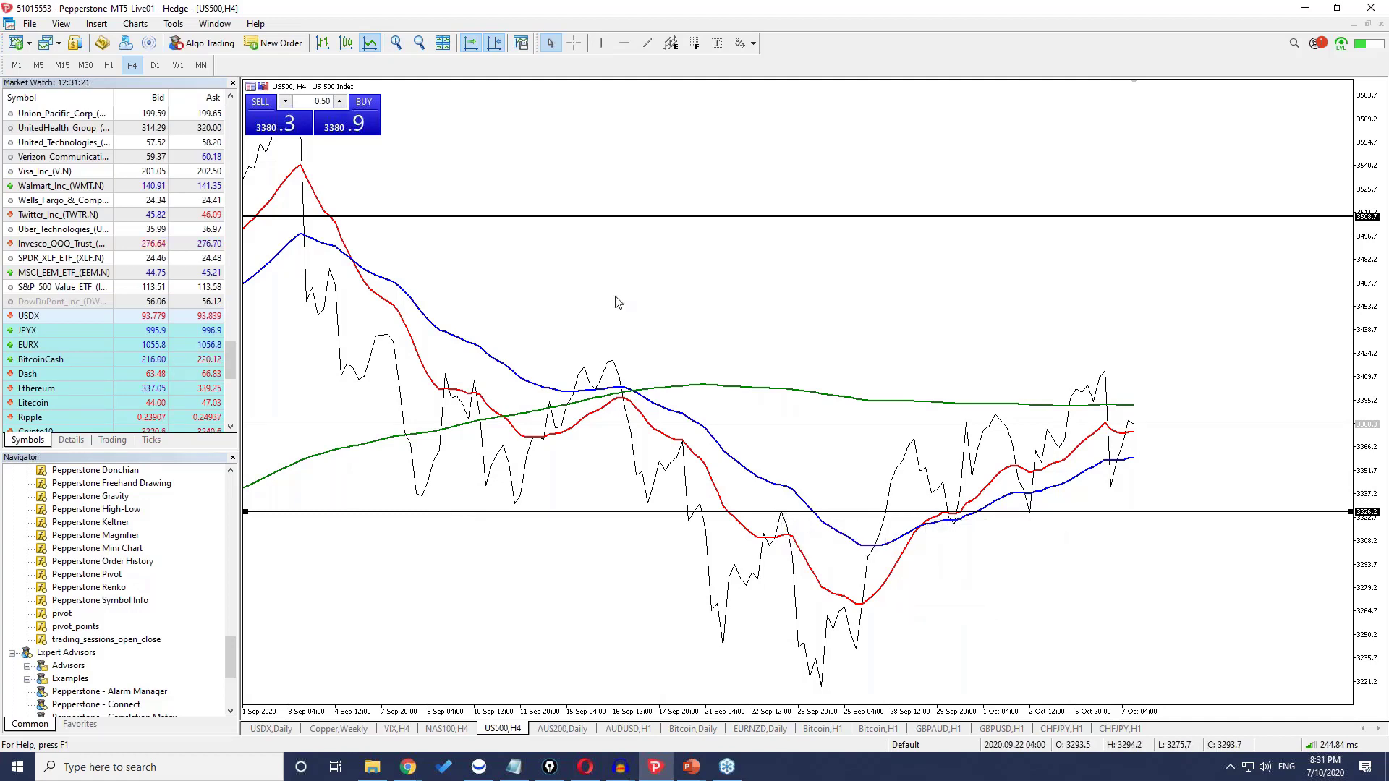
{"action": "left_click", "coordinate": [346, 43]}
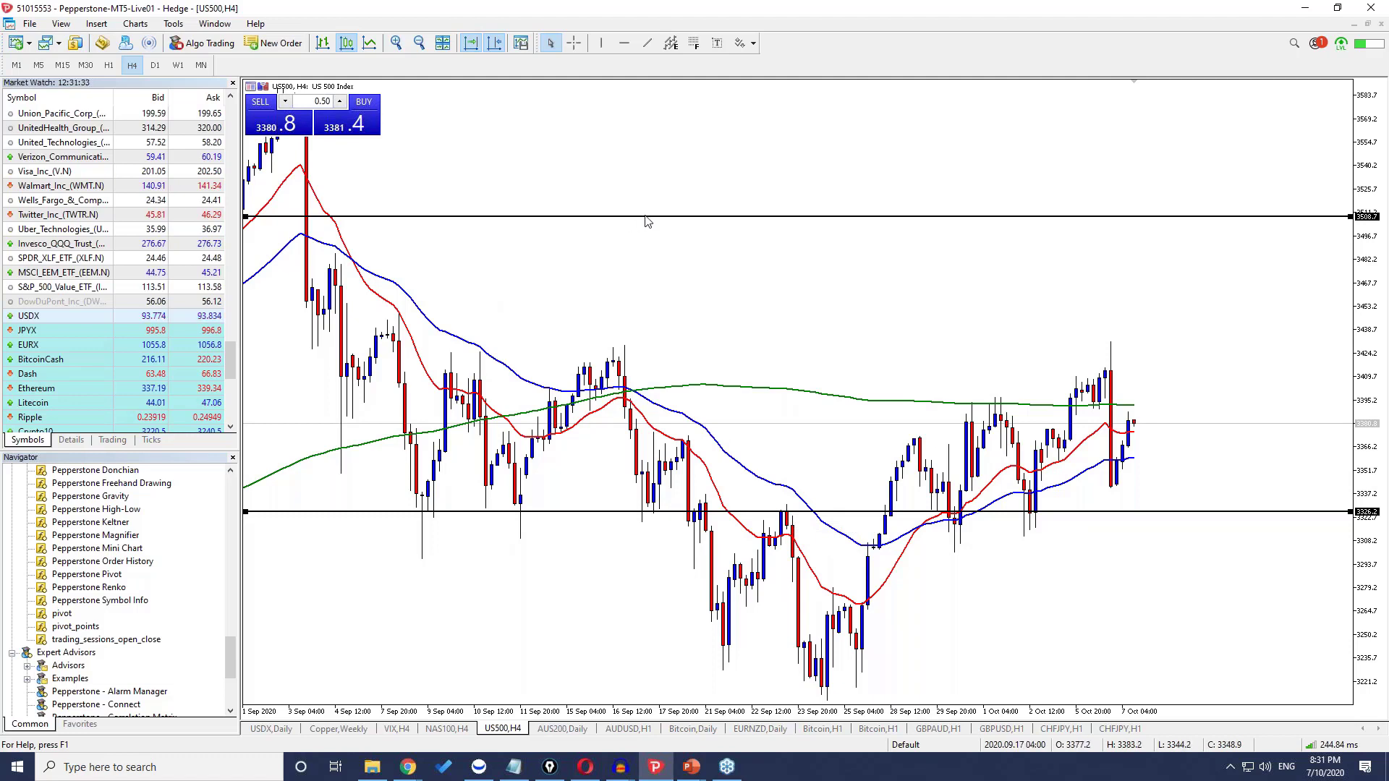
- Move the upper horizontal line on the US500 H4 chart to about 3421.4, sketch an upward arrow towards it, and clear the annotations
{"action": "left_click_drag", "start_coordinate": [646, 219], "coordinate": [620, 364]}
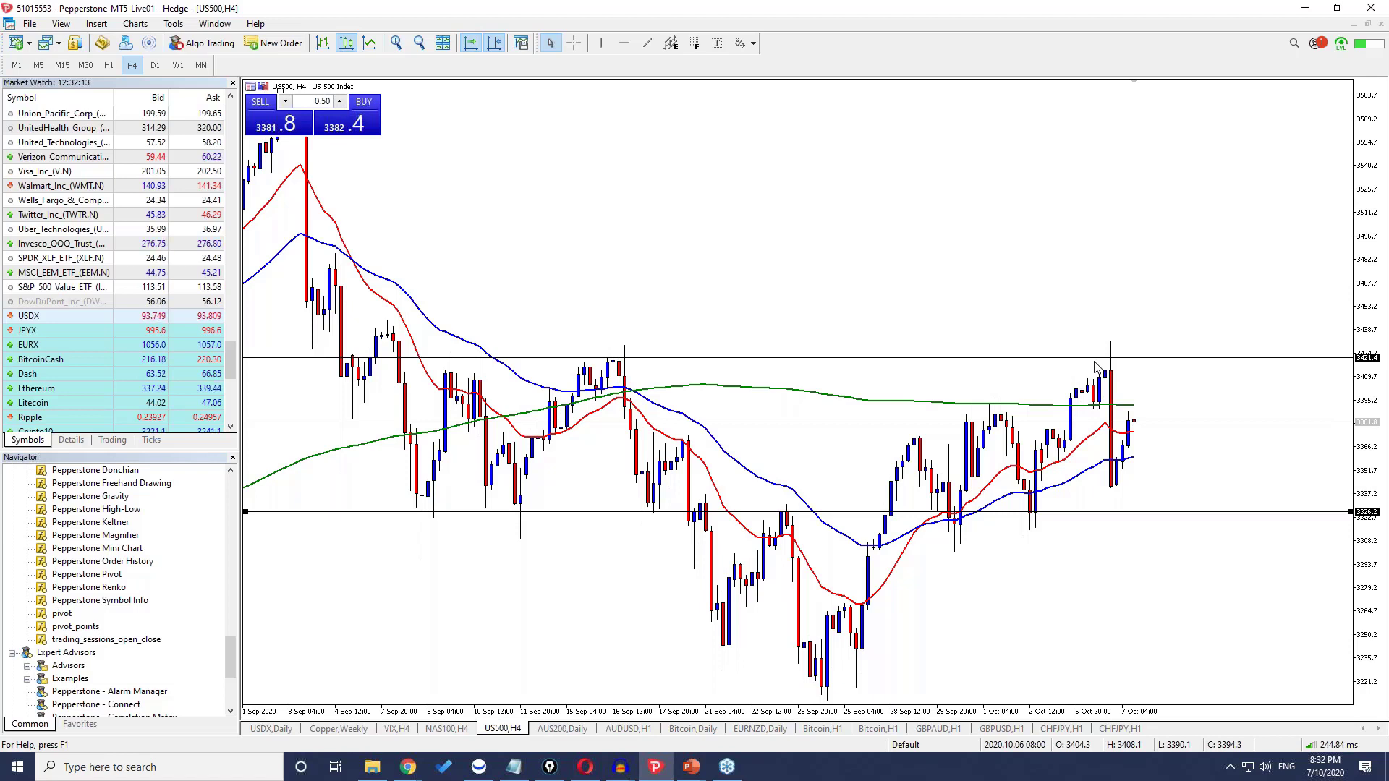
{"action": "double_click", "coordinate": [1101, 358]}
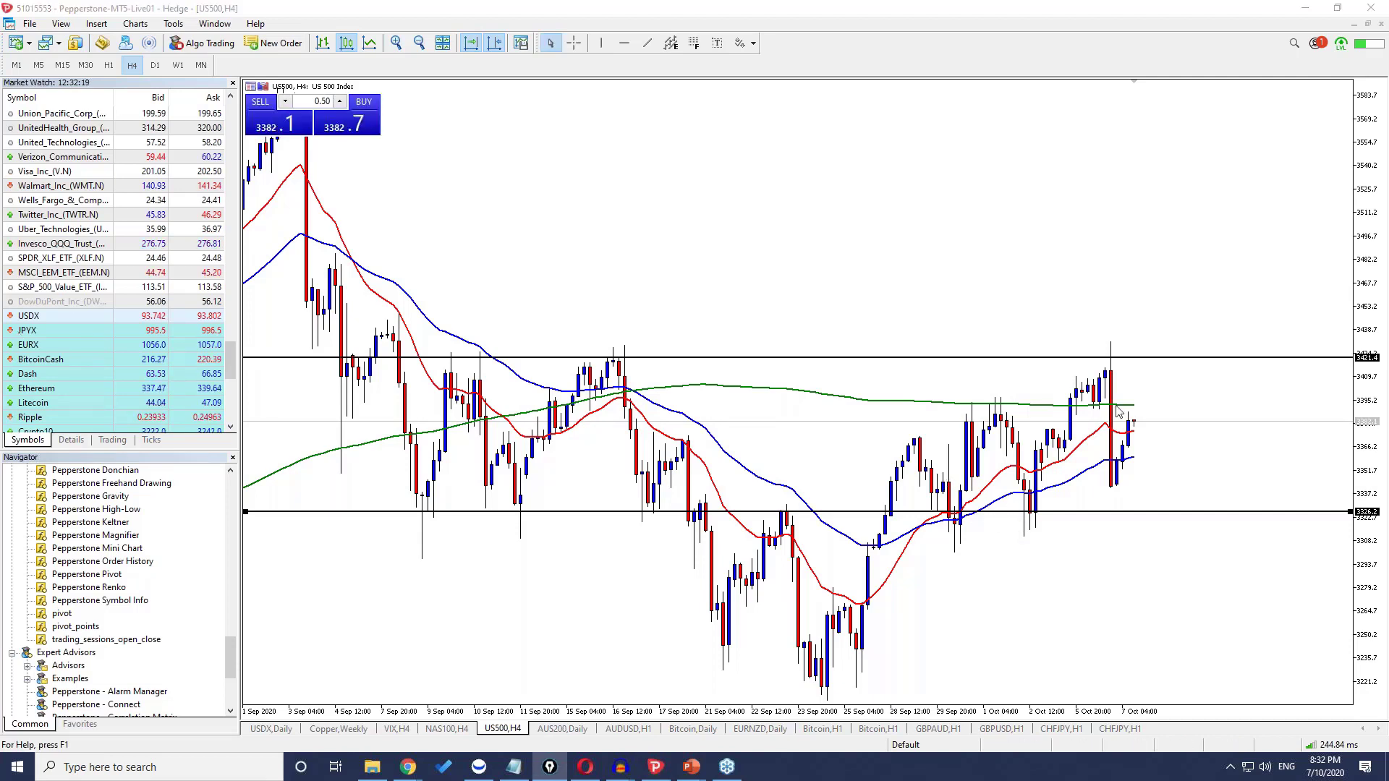
{"action": "mouse_move", "coordinate": [1134, 434]}
{"action": "left_mouse_down"}
{"action": "mouse_move", "coordinate": [1154, 365]}
{"action": "mouse_move", "coordinate": [1160, 388]}
{"action": "left_mouse_up"}
{"action": "left_click_drag", "start_coordinate": [1136, 382], "coordinate": [1154, 364]}
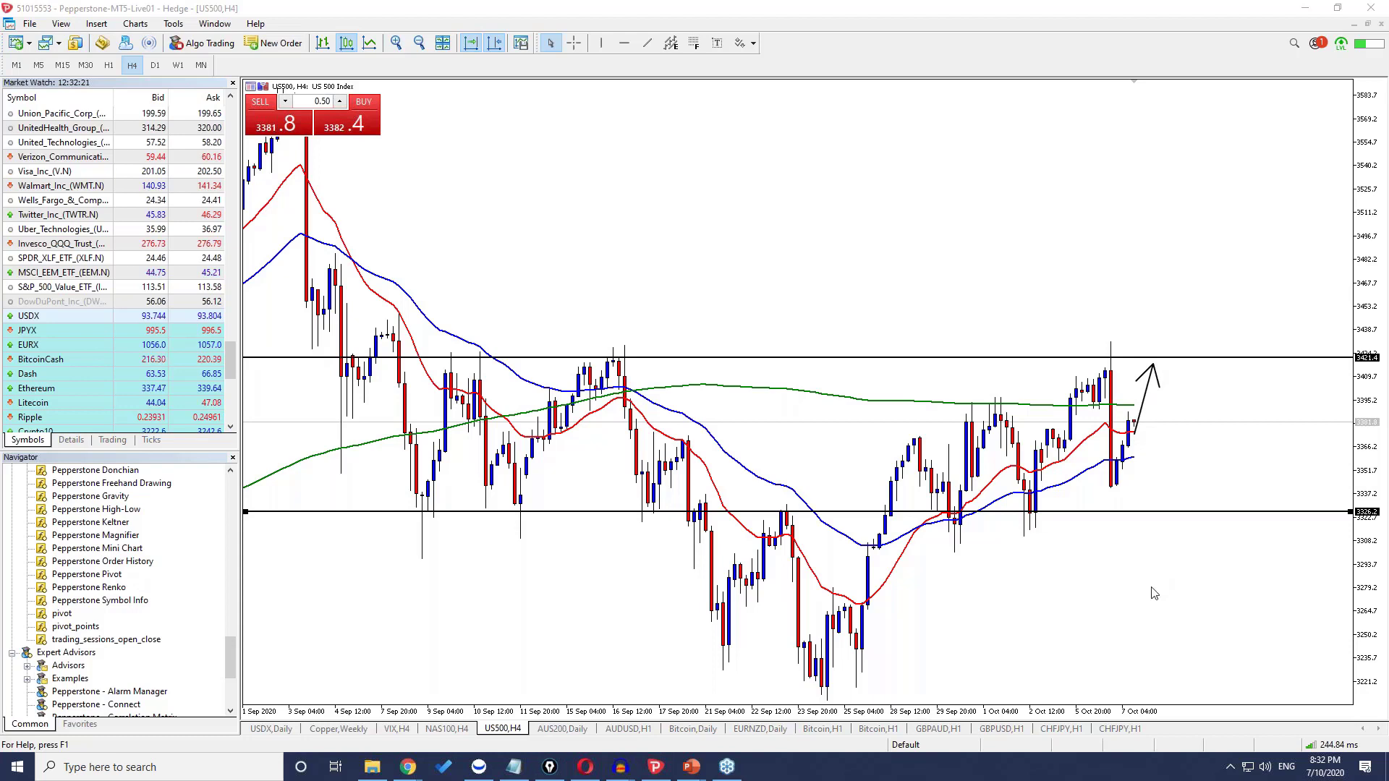
{"action": "left_click_drag", "start_coordinate": [1154, 593], "coordinate": [1120, 515]}
{"action": "left_click_drag", "start_coordinate": [1120, 515], "coordinate": [1142, 533]}
{"action": "key", "text": "Escape"}
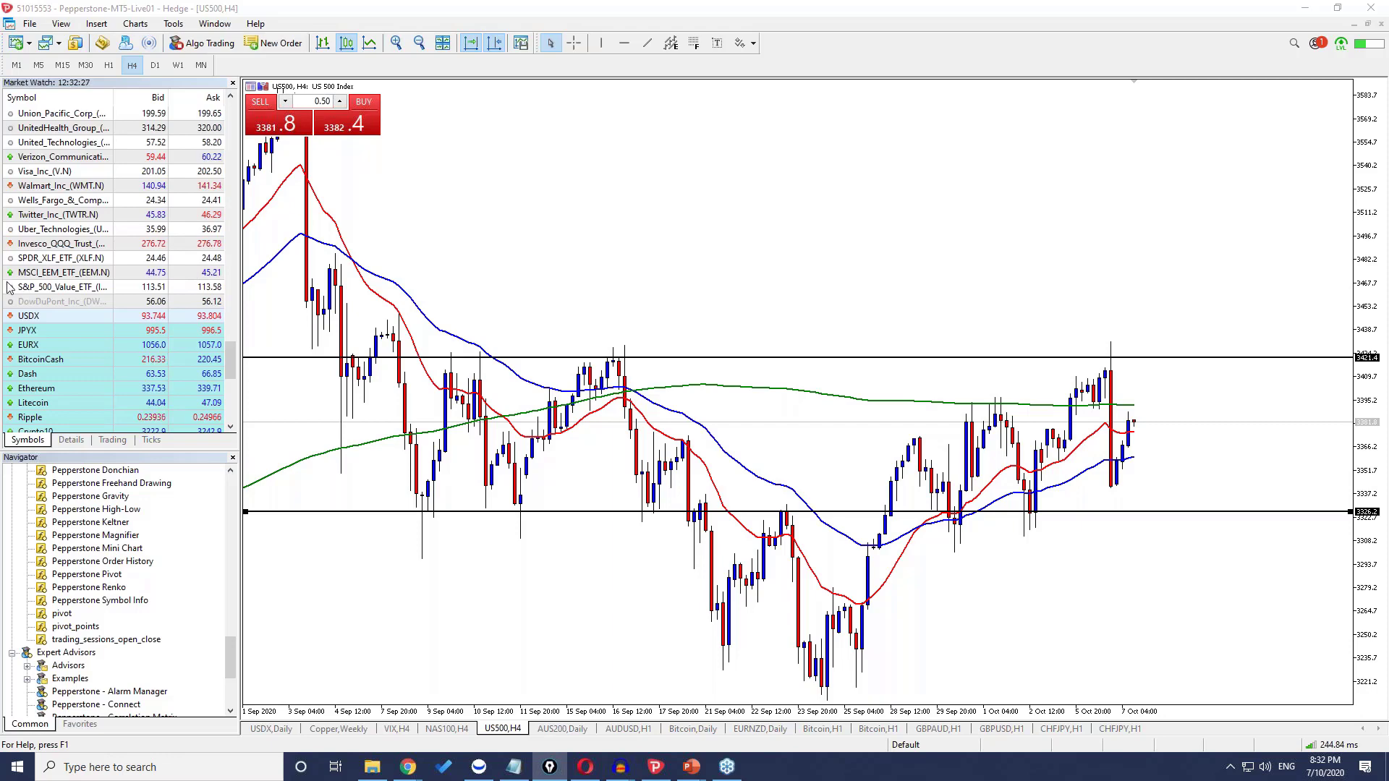
- Set US500 to the H1 timeframe and draw arrows pointing at the recent lows along the green moving average
{"action": "left_click", "coordinate": [110, 66]}
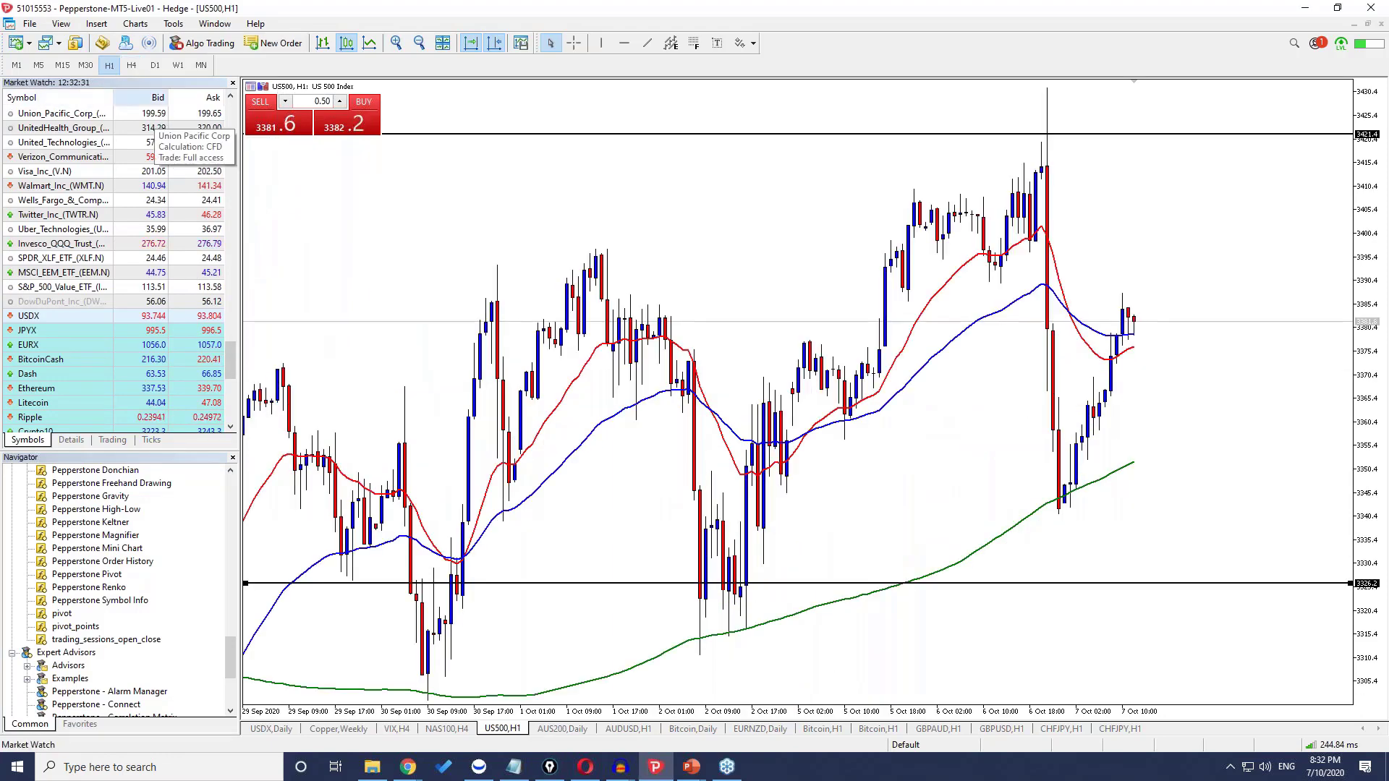
{"action": "left_click", "coordinate": [418, 44]}
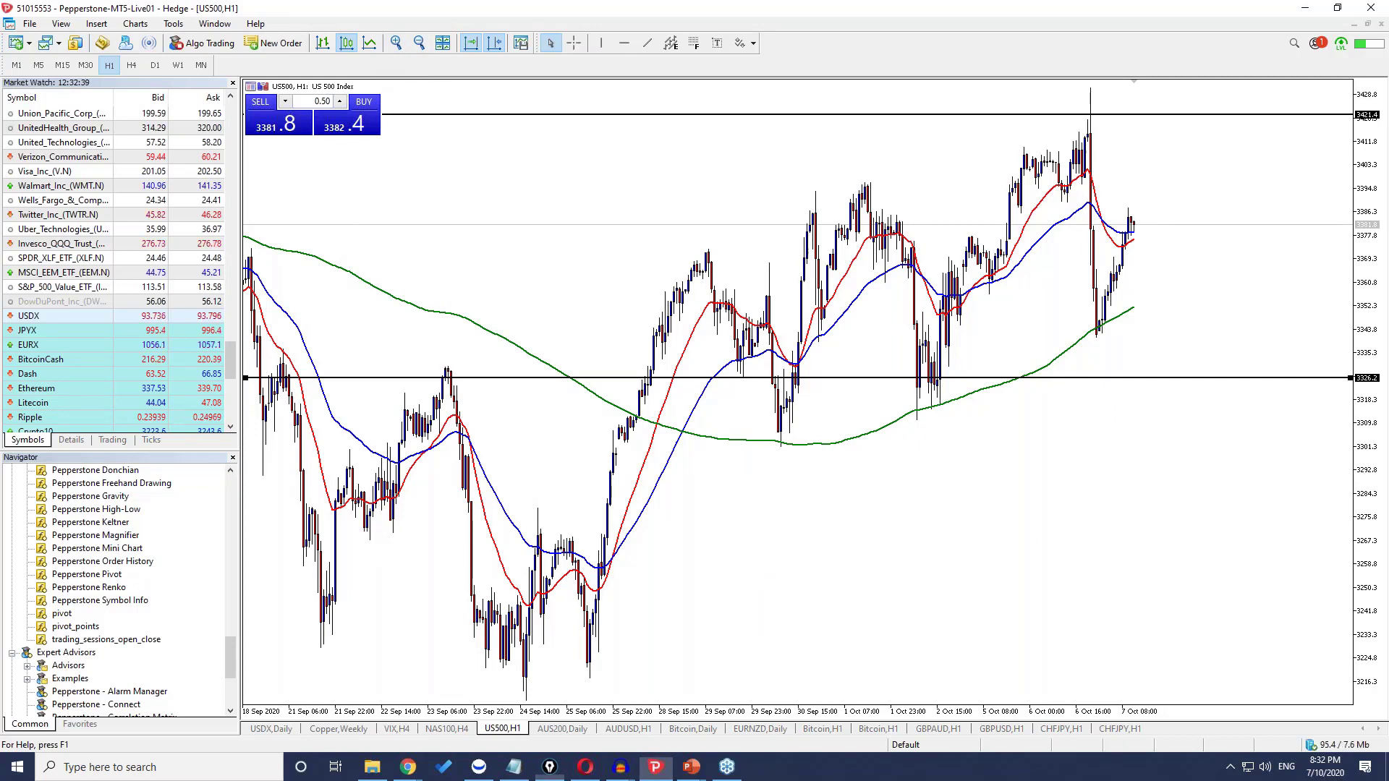
{"action": "left_click", "coordinate": [550, 767]}
{"action": "left_click_drag", "start_coordinate": [784, 466], "coordinate": [779, 450]}
{"action": "left_click_drag", "start_coordinate": [996, 532], "coordinate": [922, 423]}
{"action": "left_click_drag", "start_coordinate": [1004, 438], "coordinate": [944, 408]}
{"action": "left_click_drag", "start_coordinate": [1185, 397], "coordinate": [1104, 336]}
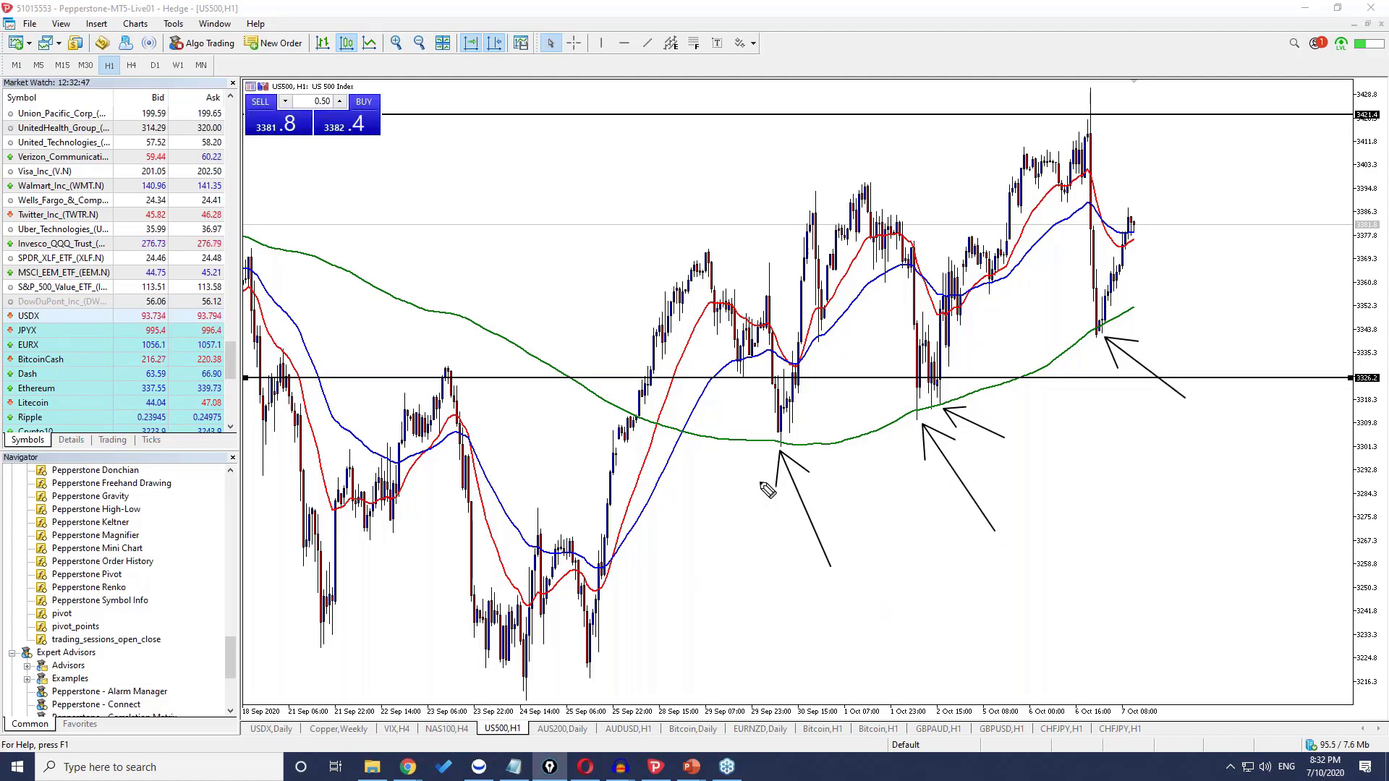
- Number the three moving-average touches 1, 2 and 3, circle each touch, sketch the latest rebound, and clear the annotations
{"action": "mouse_move", "coordinate": [857, 578]}
{"action": "left_mouse_down"}
{"action": "mouse_move", "coordinate": [842, 583]}
{"action": "mouse_move", "coordinate": [852, 563]}
{"action": "left_mouse_up"}
{"action": "left_click_drag", "start_coordinate": [856, 571], "coordinate": [856, 599]}
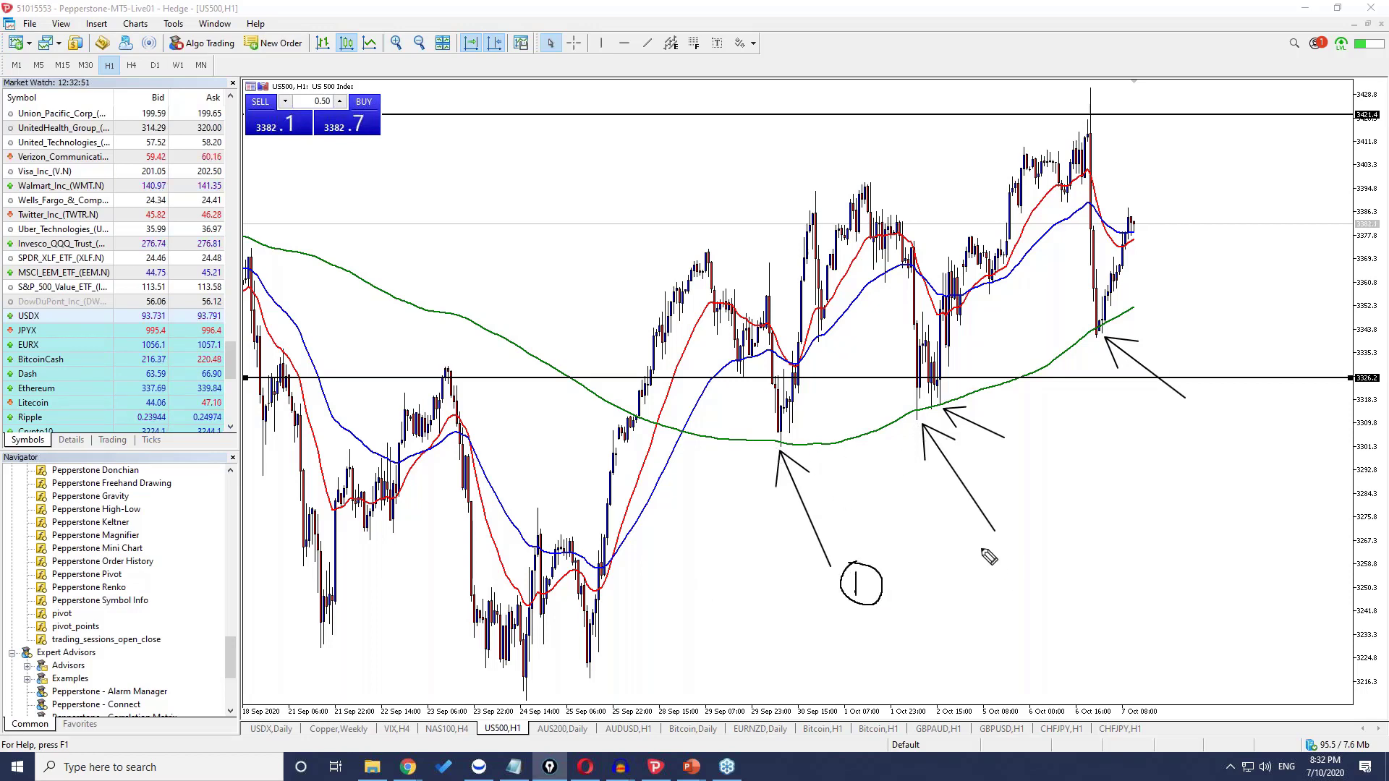
{"action": "mouse_move", "coordinate": [982, 550]}
{"action": "left_mouse_down"}
{"action": "mouse_move", "coordinate": [1028, 574]}
{"action": "mouse_move", "coordinate": [964, 552]}
{"action": "left_mouse_up"}
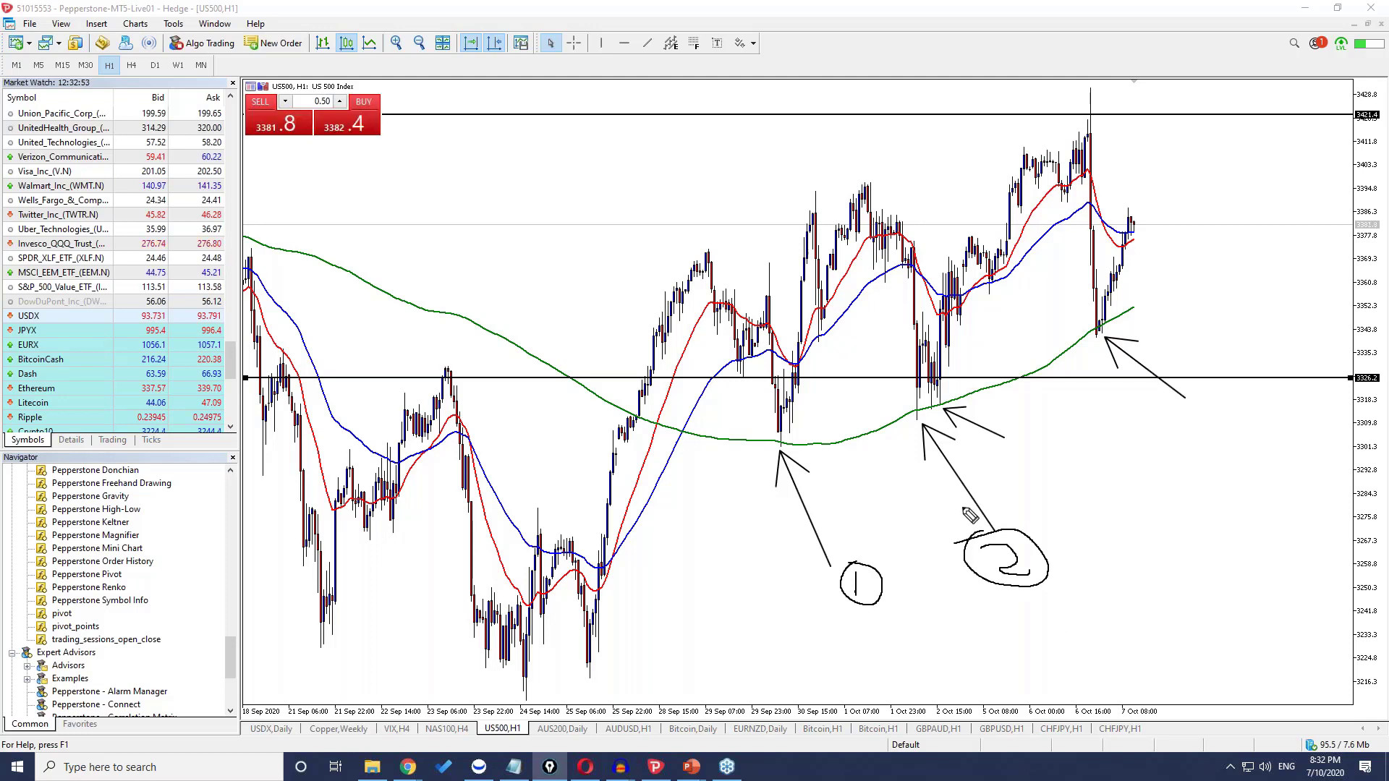
{"action": "mouse_move", "coordinate": [940, 406]}
{"action": "left_mouse_down"}
{"action": "mouse_move", "coordinate": [913, 413]}
{"action": "mouse_move", "coordinate": [939, 405]}
{"action": "left_mouse_up"}
{"action": "left_click_drag", "start_coordinate": [789, 443], "coordinate": [773, 441]}
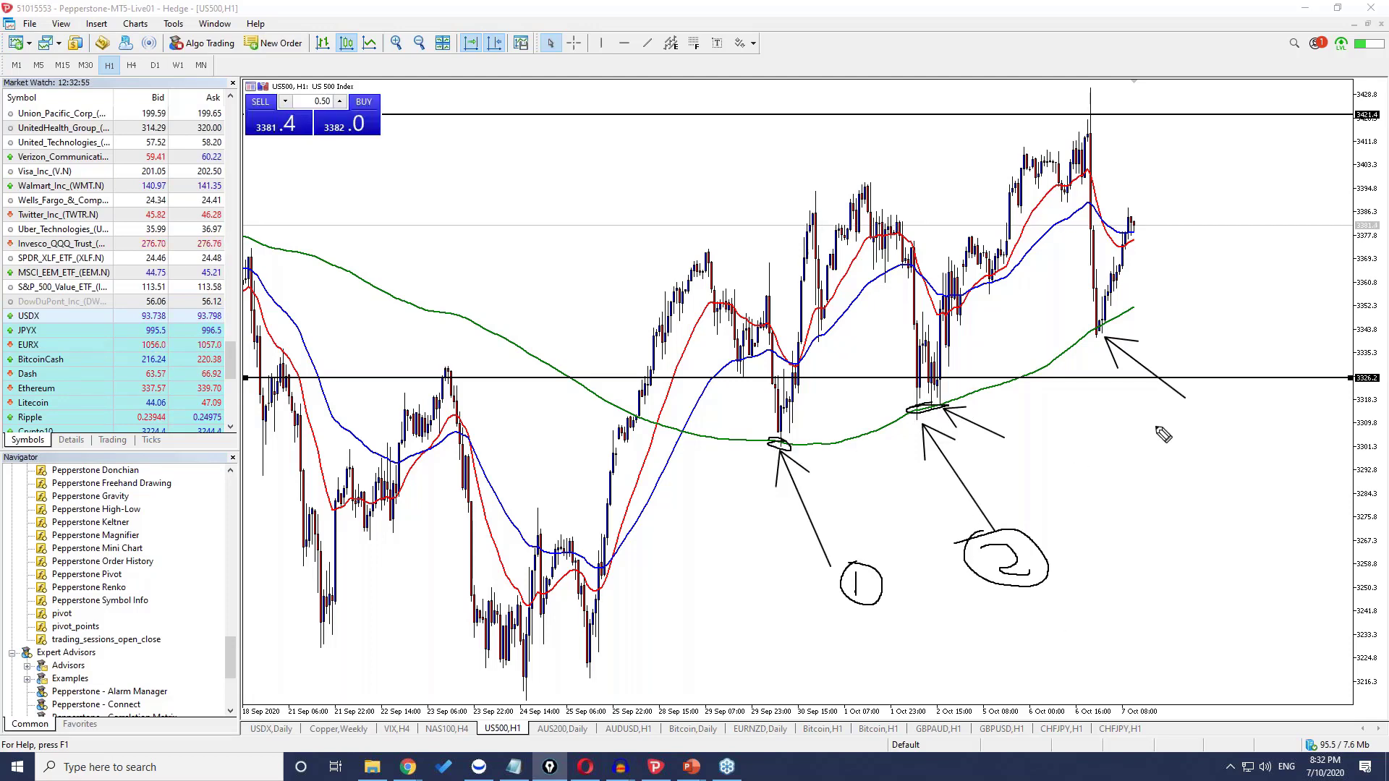
{"action": "left_click_drag", "start_coordinate": [1106, 334], "coordinate": [1120, 325]}
{"action": "mouse_move", "coordinate": [1183, 428]}
{"action": "left_mouse_down"}
{"action": "mouse_move", "coordinate": [1223, 445]}
{"action": "mouse_move", "coordinate": [1223, 463]}
{"action": "mouse_move", "coordinate": [1187, 415]}
{"action": "left_mouse_up"}
{"action": "mouse_move", "coordinate": [1101, 333]}
{"action": "left_mouse_down"}
{"action": "mouse_move", "coordinate": [1131, 235]}
{"action": "mouse_move", "coordinate": [1149, 249]}
{"action": "left_mouse_up"}
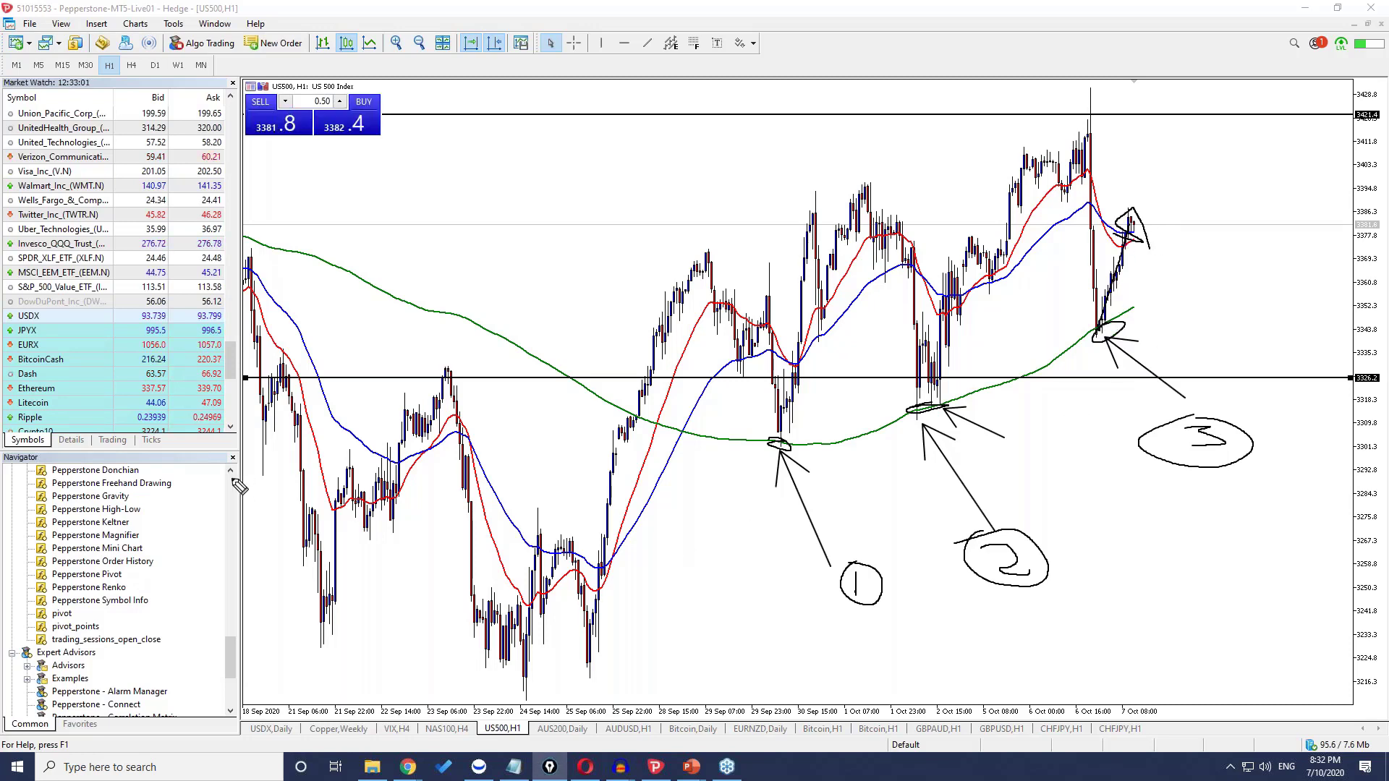
{"action": "key", "text": "Escape"}
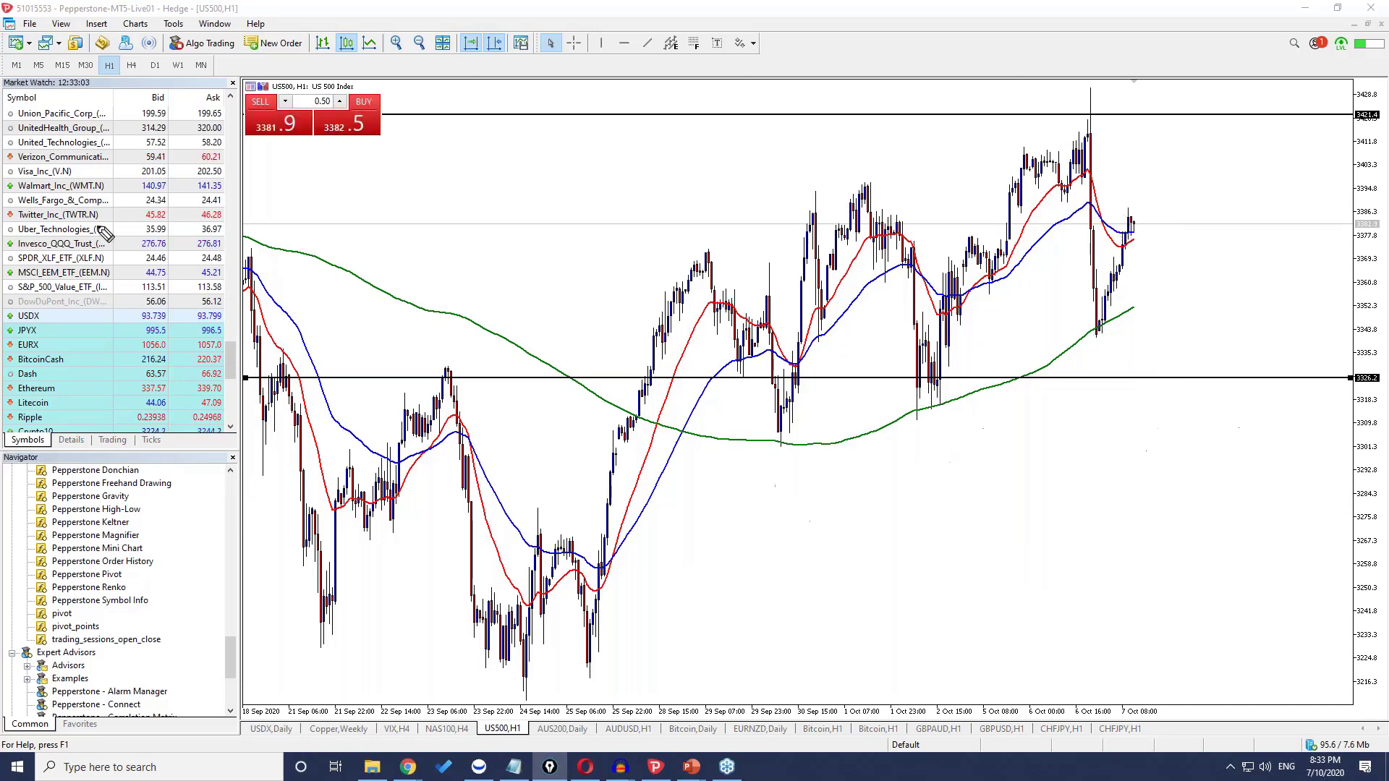
- Circle the H1 timeframe, draw arrows at the 30 September and 2 October lows on US500, and clear the annotations
{"action": "mouse_move", "coordinate": [131, 68]}
{"action": "left_mouse_down"}
{"action": "mouse_move", "coordinate": [90, 72]}
{"action": "mouse_move", "coordinate": [130, 67]}
{"action": "left_mouse_up"}
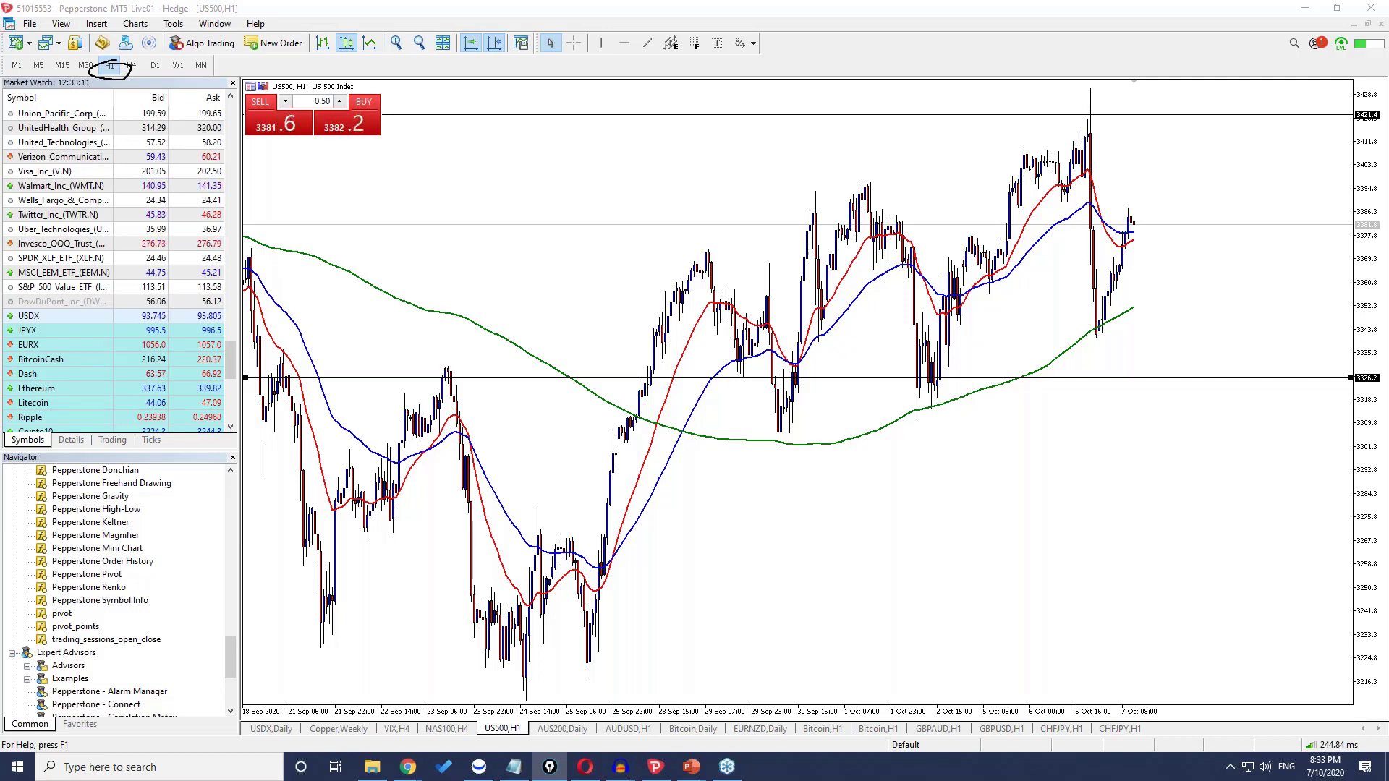
{"action": "key", "text": "Escape"}
{"action": "left_click", "coordinate": [625, 42]}
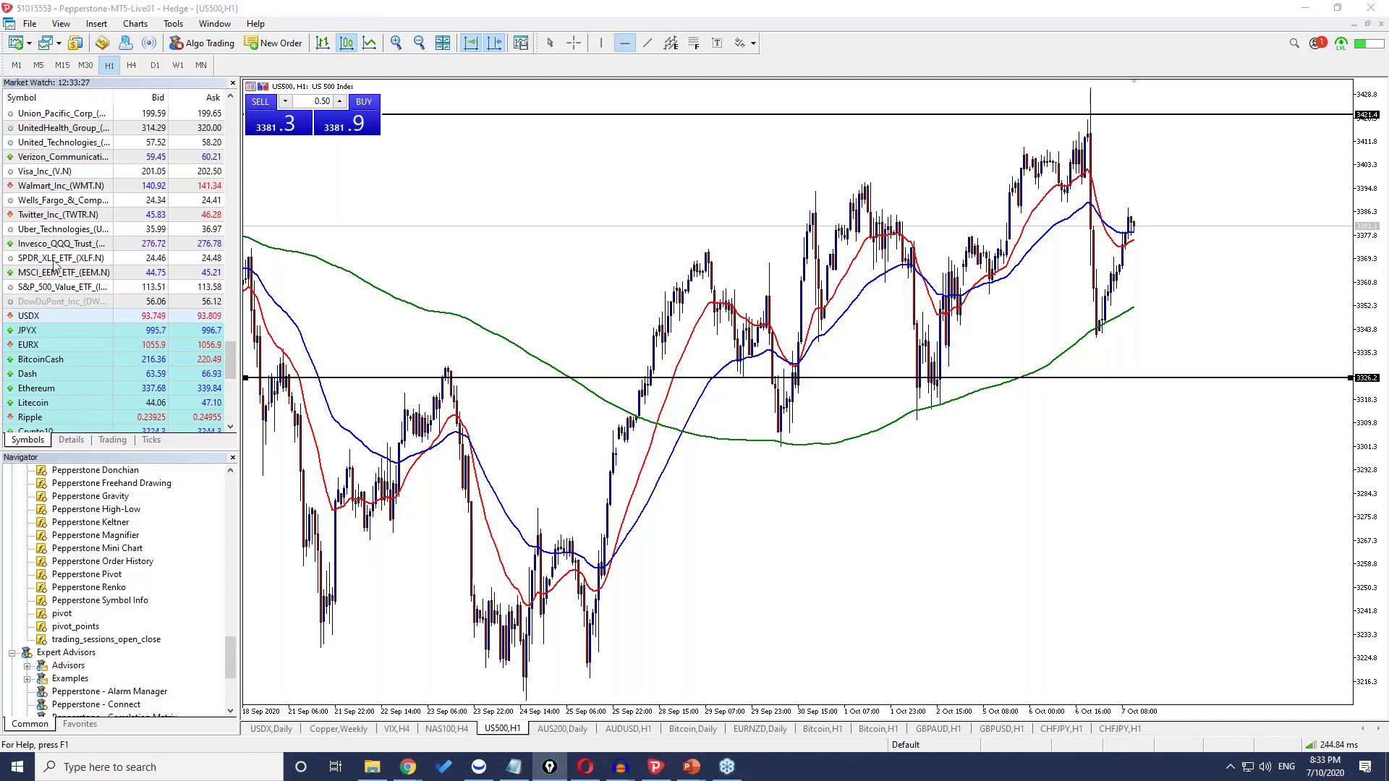
{"action": "left_click", "coordinate": [573, 42]}
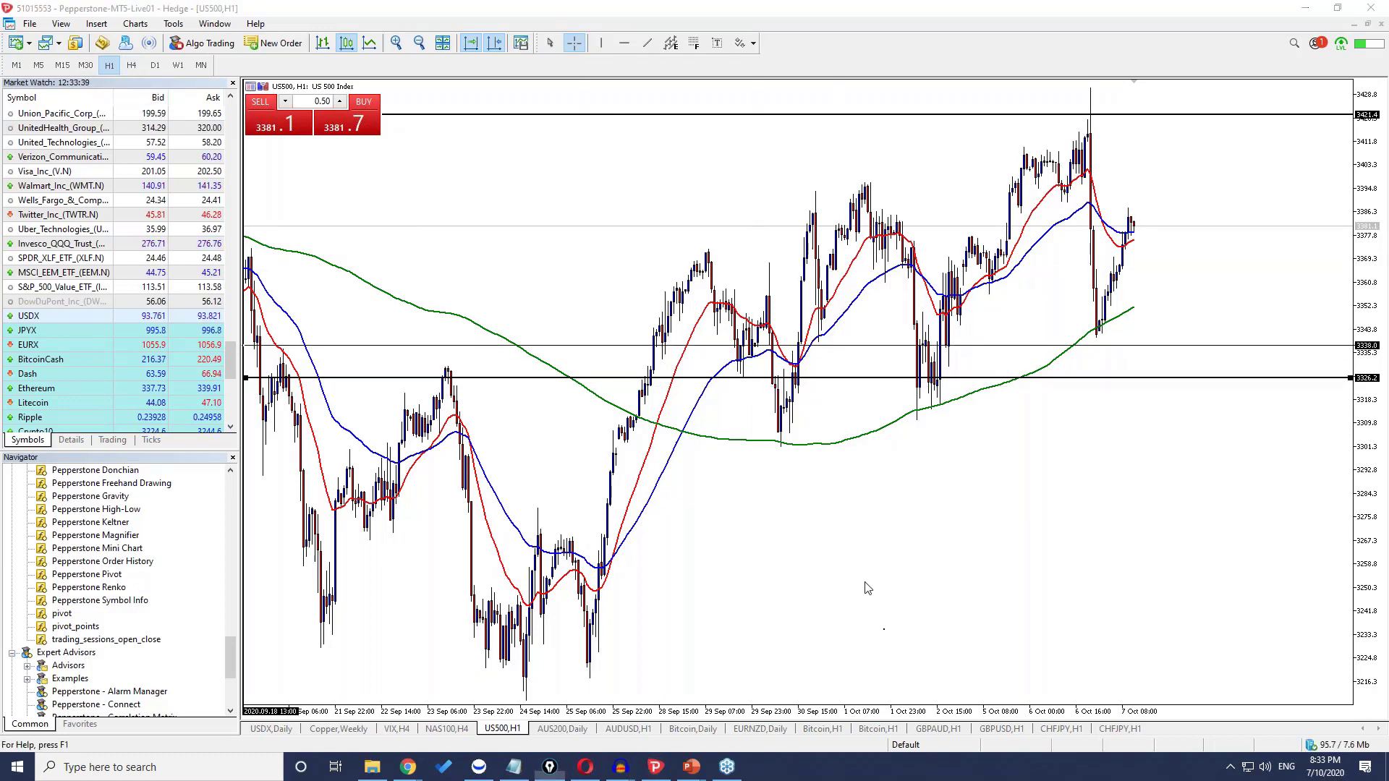
{"action": "left_click_drag", "start_coordinate": [884, 629], "coordinate": [786, 472]}
{"action": "left_click_drag", "start_coordinate": [988, 568], "coordinate": [919, 429]}
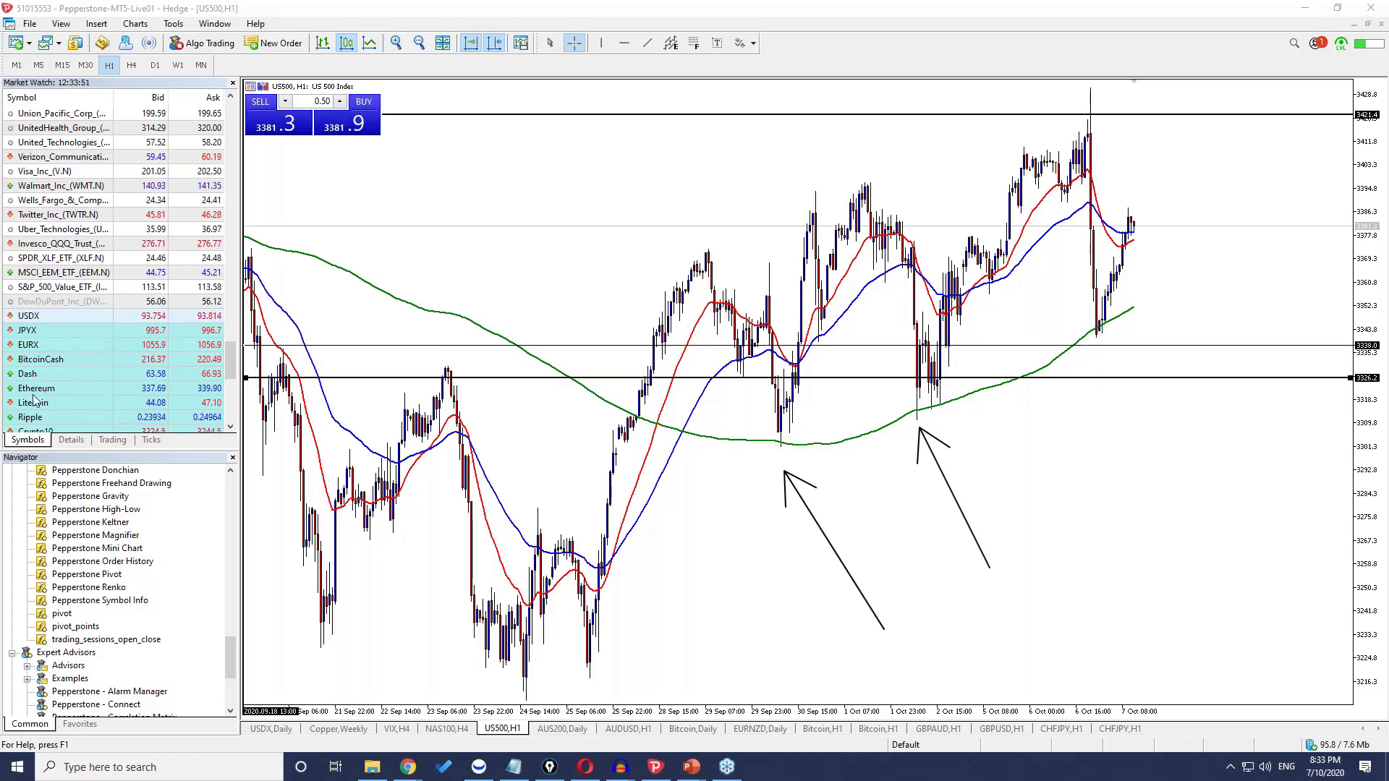
{"action": "left_click", "coordinate": [550, 766]}
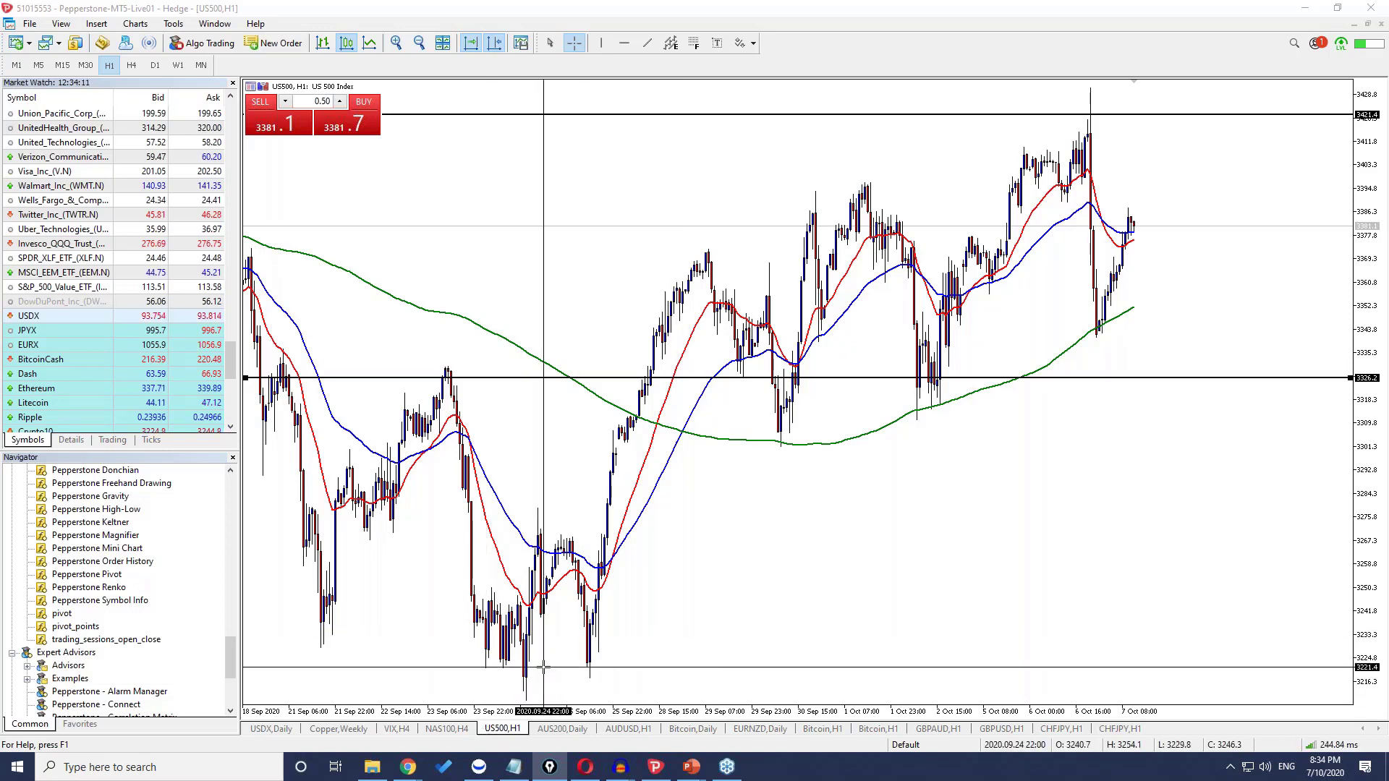
- Move the lower horizontal line on the NAS100 H4 chart to about 11204.3, circle the three recent lows near it, and clear the circles
{"action": "left_click", "coordinate": [446, 729]}
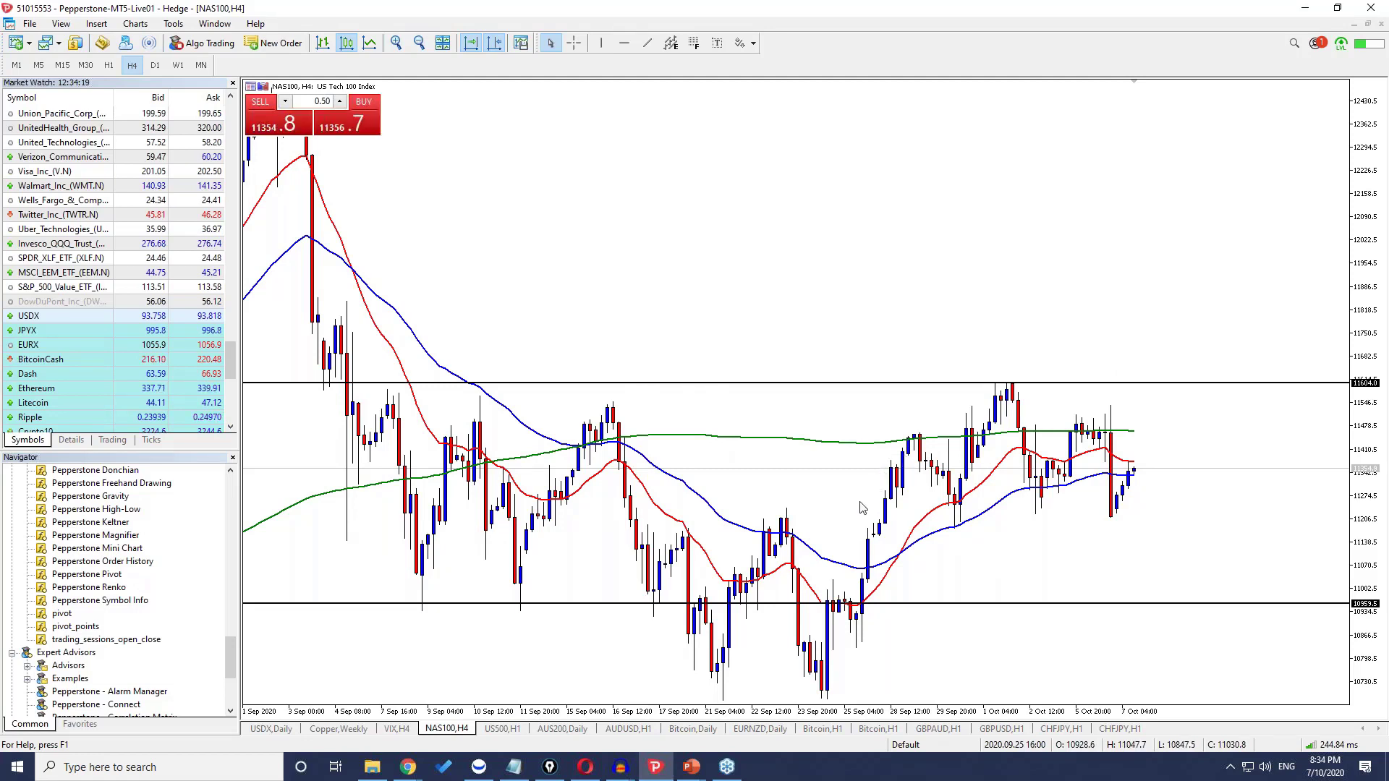
{"action": "left_click_drag", "start_coordinate": [916, 603], "coordinate": [926, 521]}
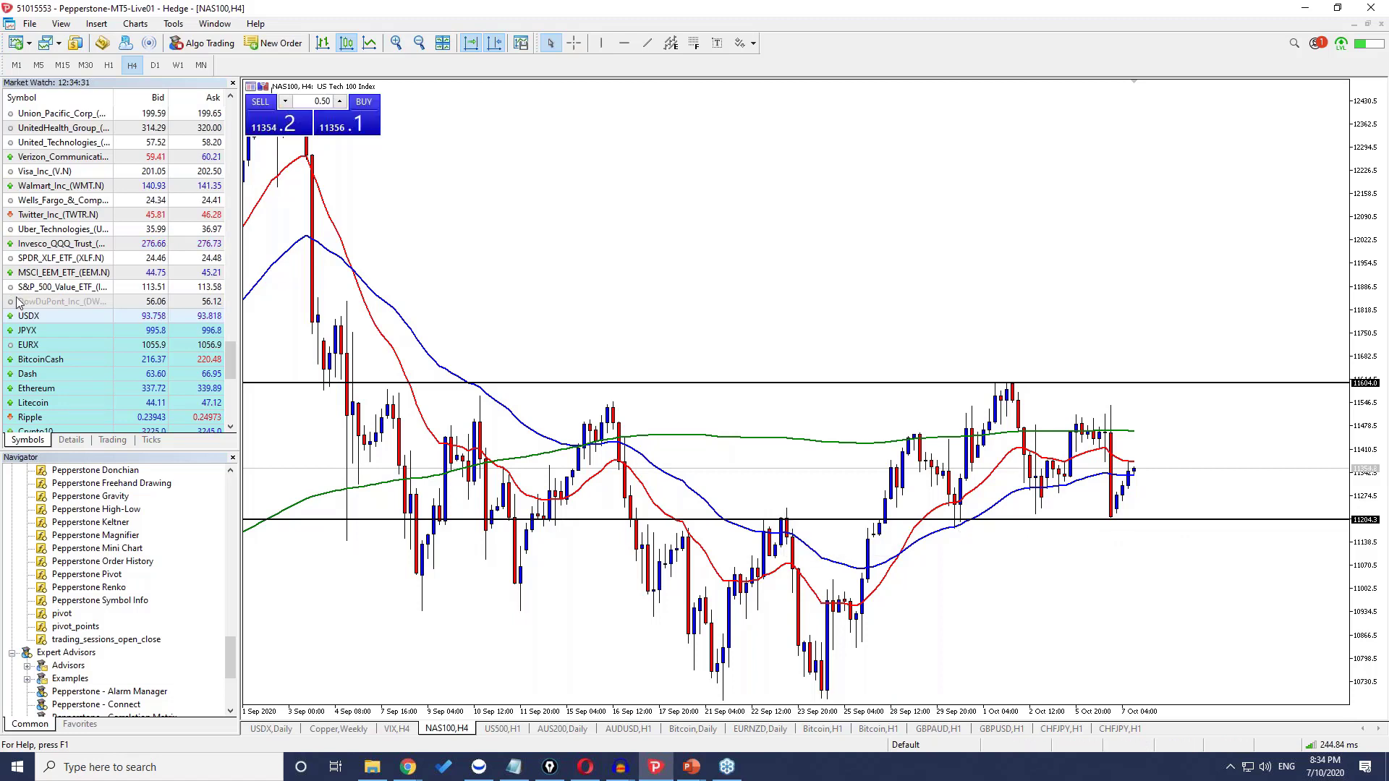
{"action": "left_click_drag", "start_coordinate": [969, 515], "coordinate": [944, 516]}
{"action": "left_click_drag", "start_coordinate": [1052, 516], "coordinate": [1029, 515]}
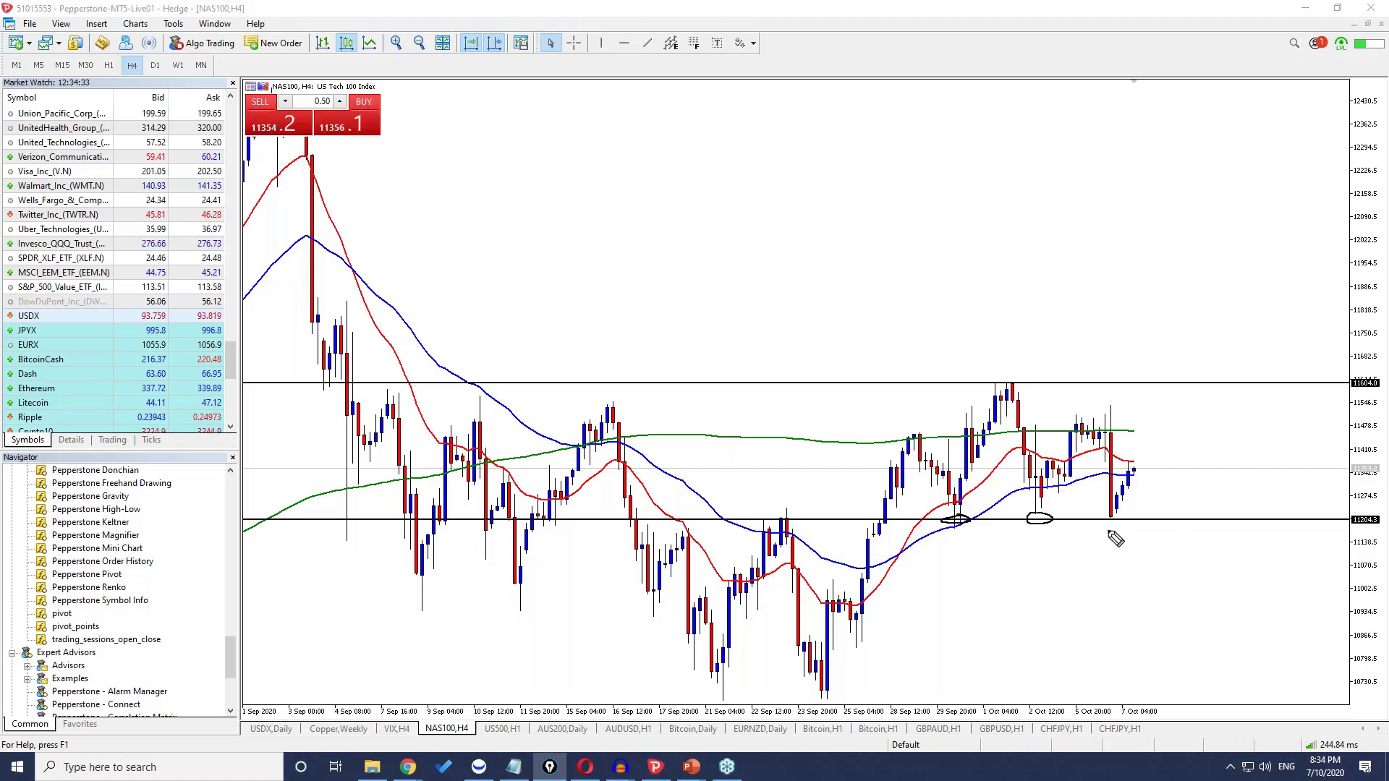
{"action": "left_click_drag", "start_coordinate": [1130, 512], "coordinate": [1096, 512]}
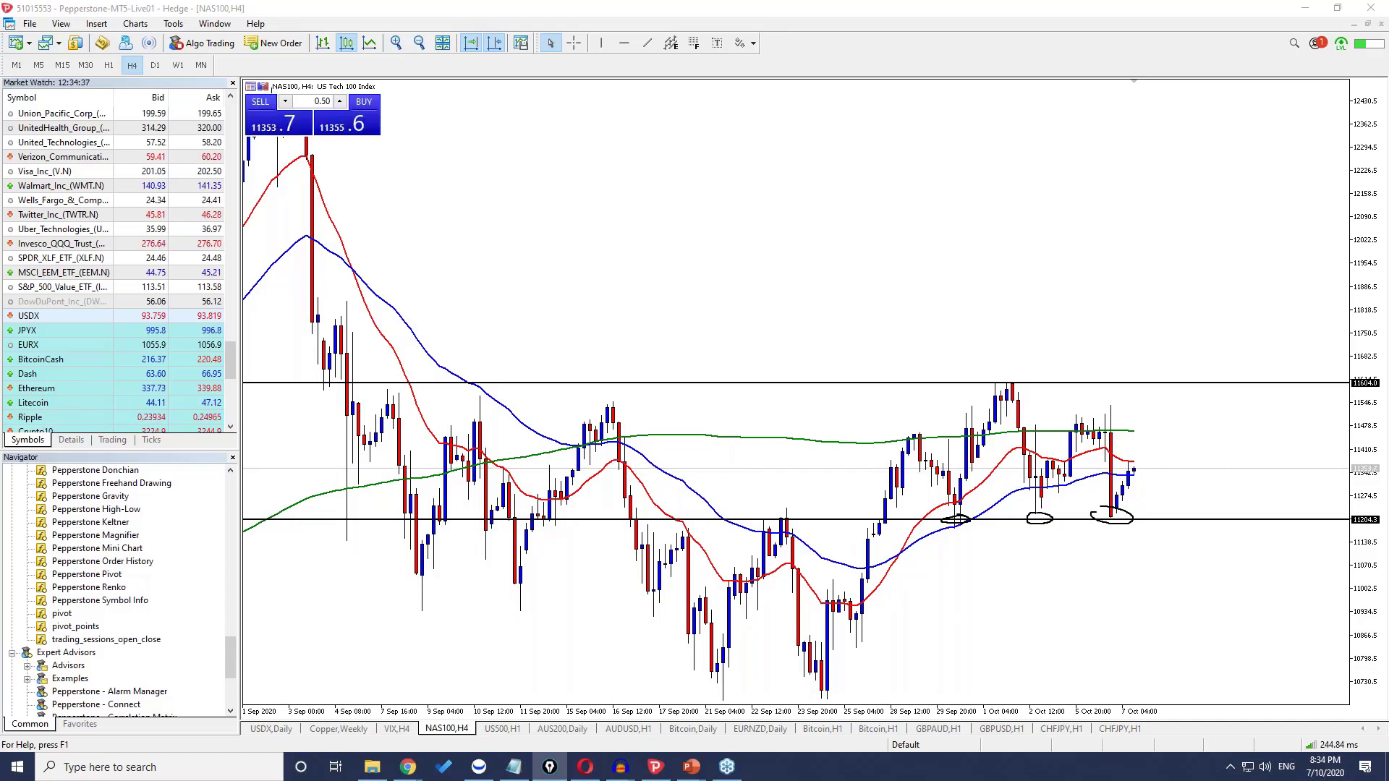
{"action": "key", "text": "Delete"}
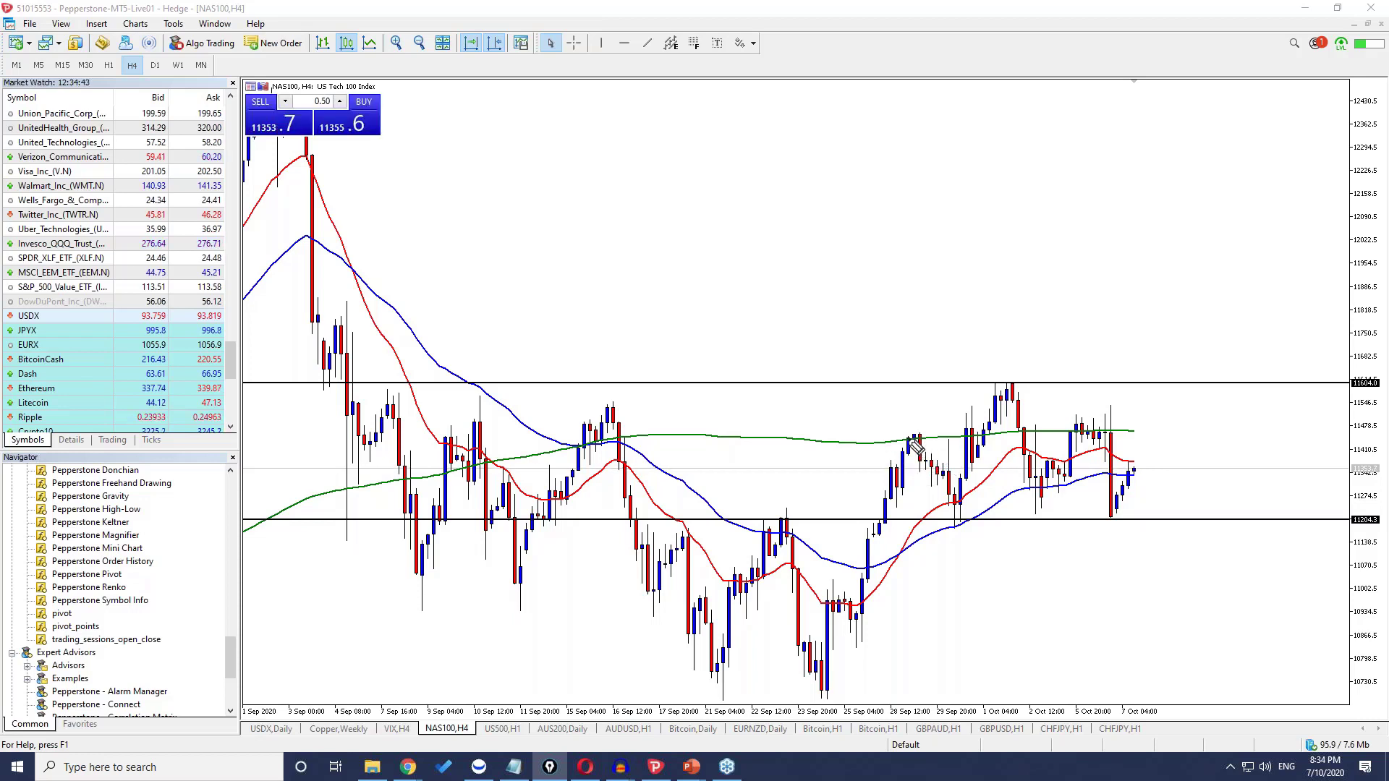
- Sketch peak marks over the three latest highs on the NAS100 H4 chart and clear them
{"action": "mouse_move", "coordinate": [884, 452]}
{"action": "left_mouse_down"}
{"action": "mouse_move", "coordinate": [929, 436]}
{"action": "mouse_move", "coordinate": [990, 376]}
{"action": "mouse_move", "coordinate": [1020, 379]}
{"action": "left_mouse_up"}
{"action": "left_click_drag", "start_coordinate": [1049, 427], "coordinate": [1114, 416]}
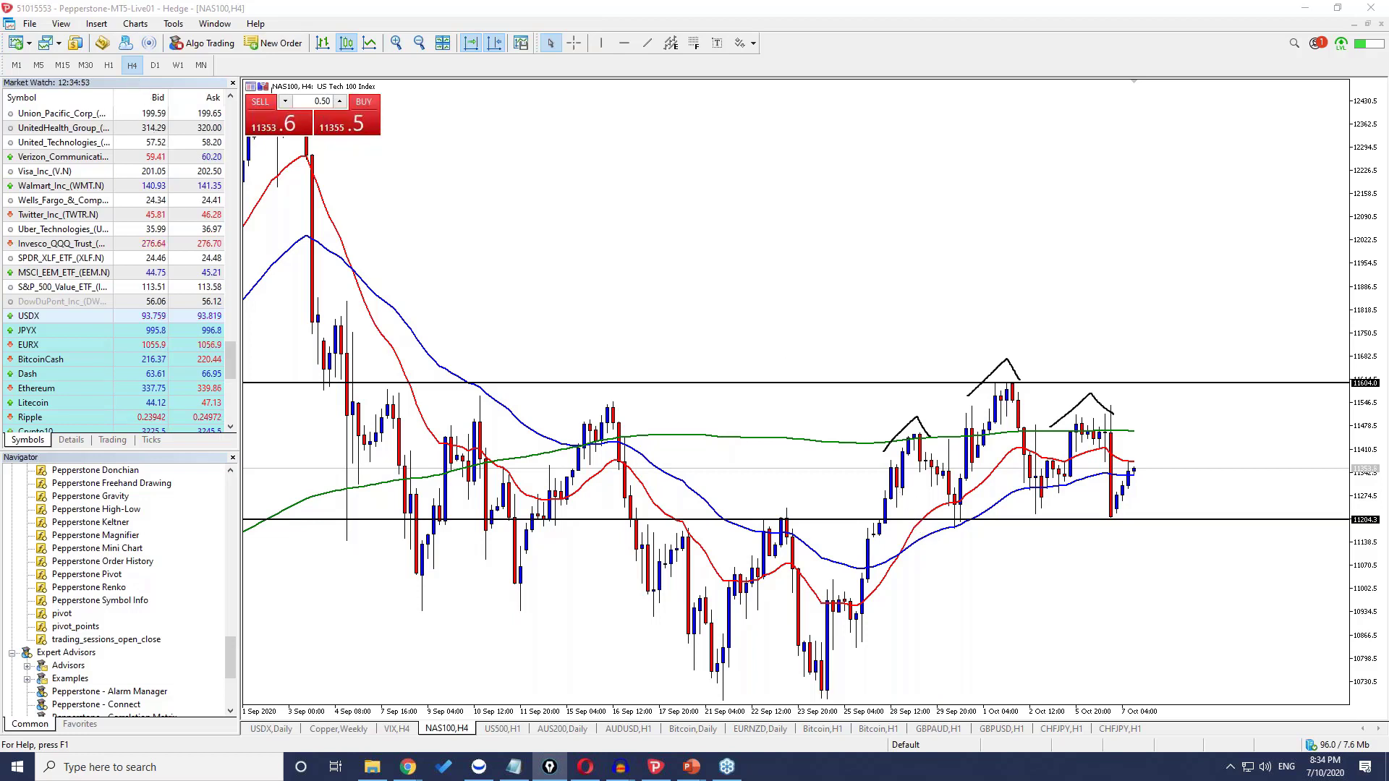
{"action": "key", "text": "ctrl+z"}
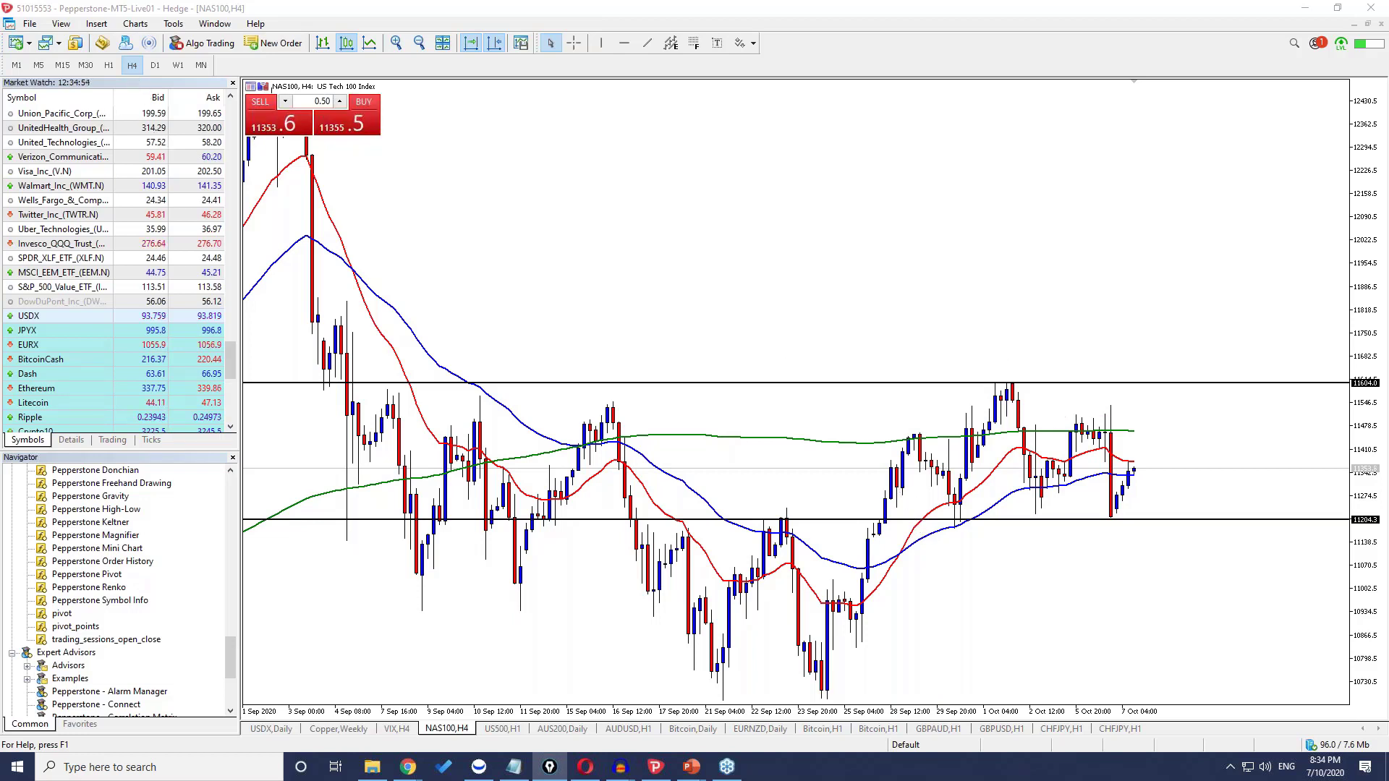
- Examine the AUS200 daily chart's longer-term price action against its moving averages
{"action": "left_click", "coordinate": [562, 729]}
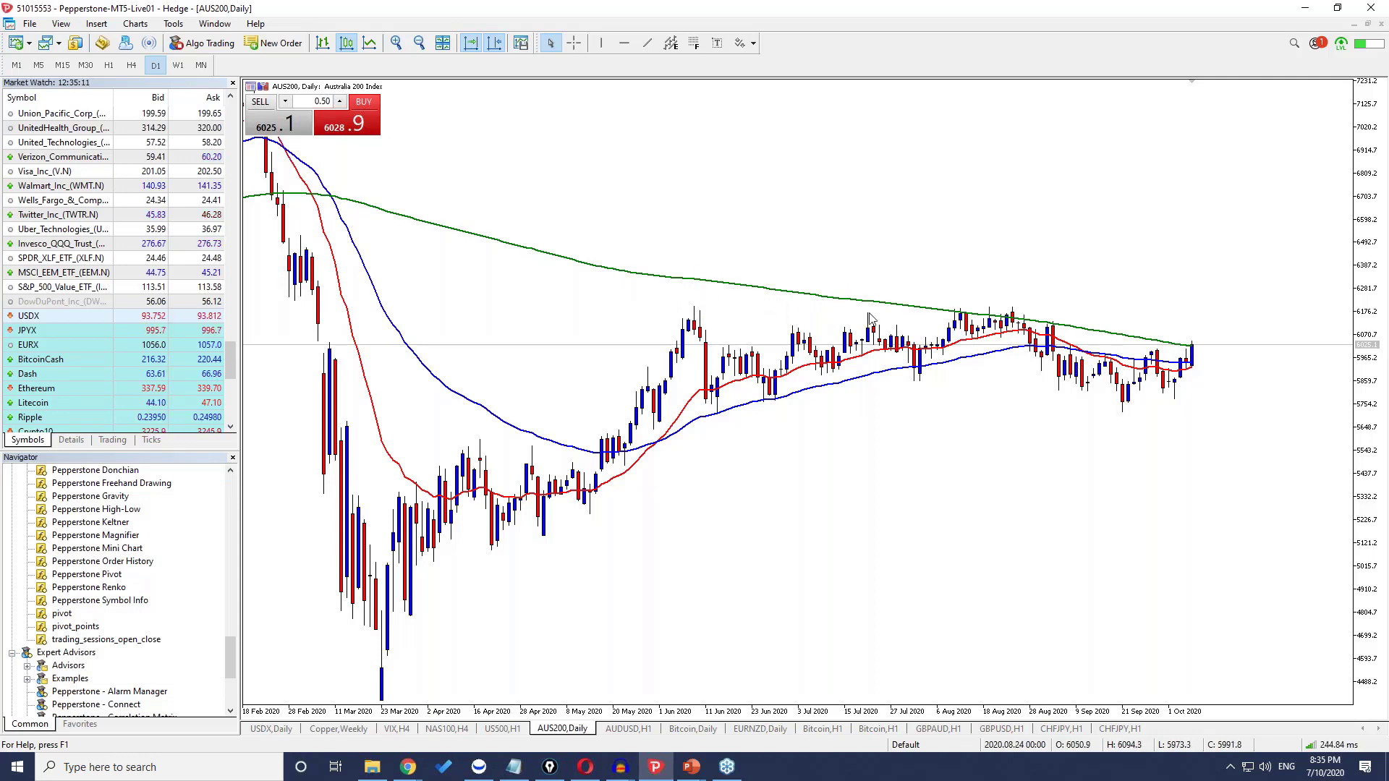
{"action": "left_click", "coordinate": [396, 45]}
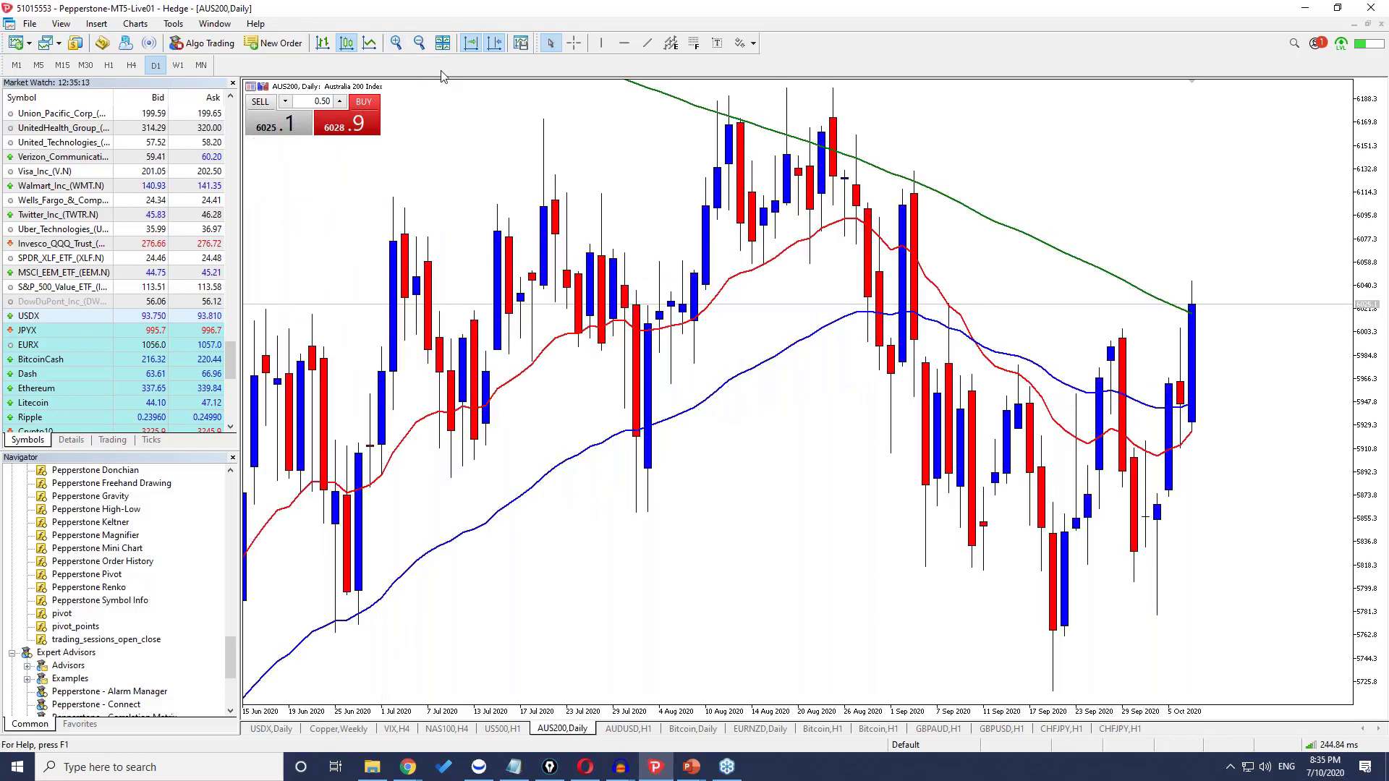
{"action": "left_click", "coordinate": [425, 45]}
{"action": "left_click", "coordinate": [425, 46]}
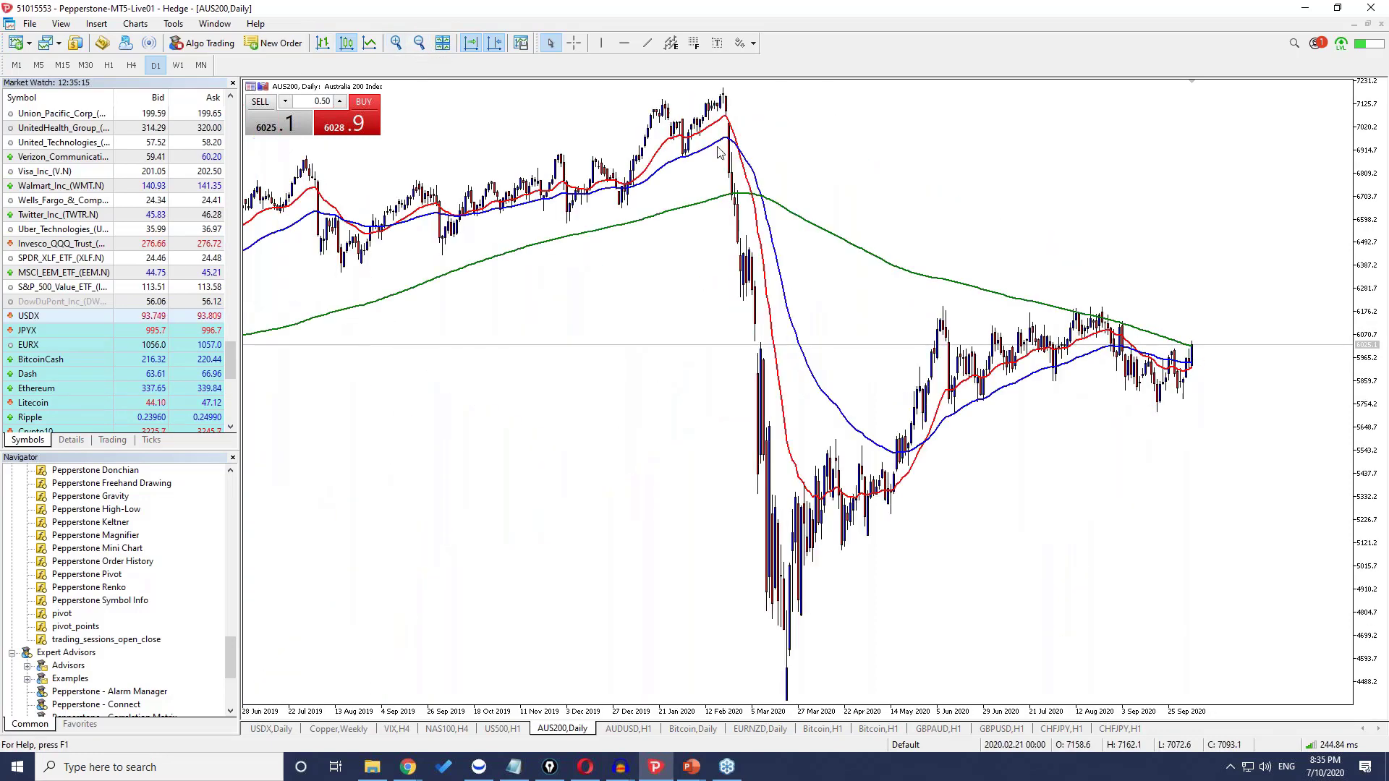
{"action": "left_click", "coordinate": [397, 45]}
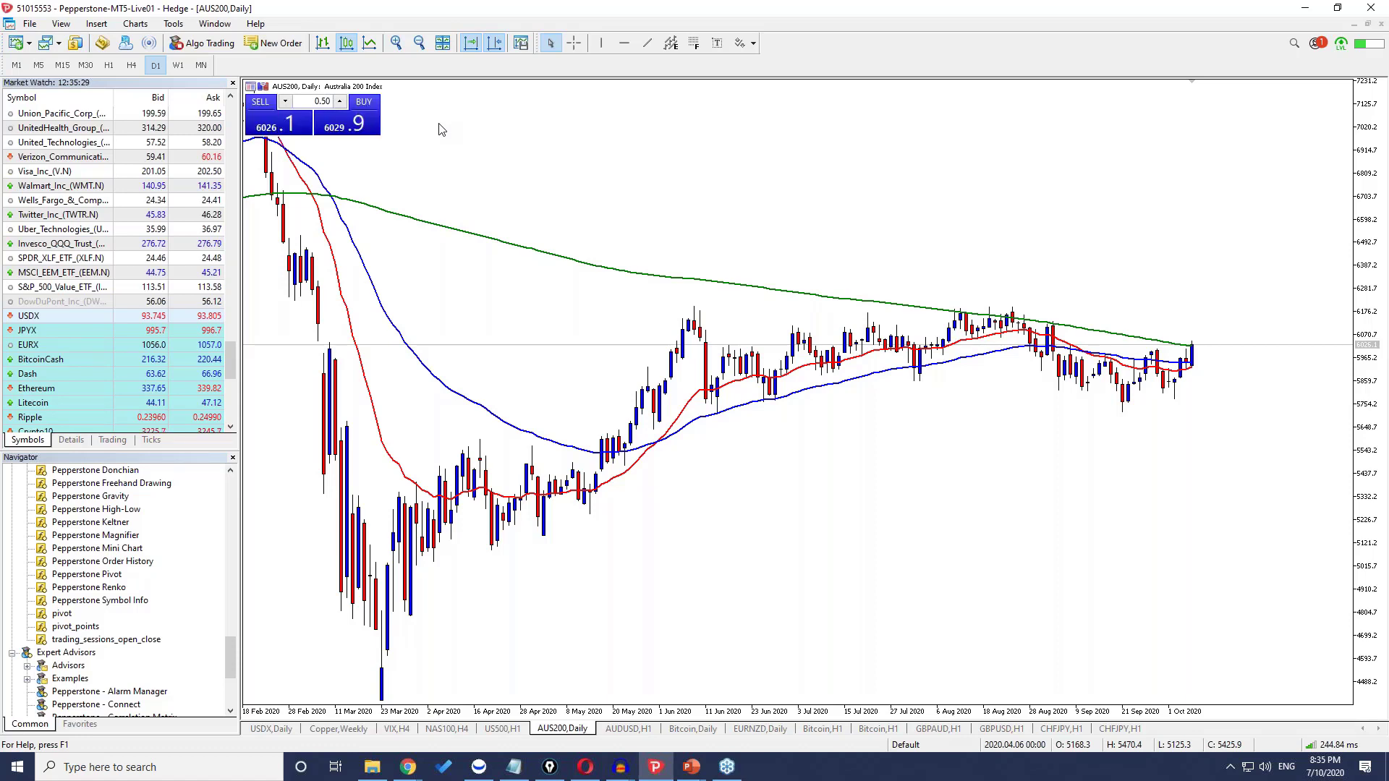
- Circle the early October lows on the AUS200 daily chart with an arrow pointing at them, and clear the annotation
{"action": "mouse_move", "coordinate": [1169, 341]}
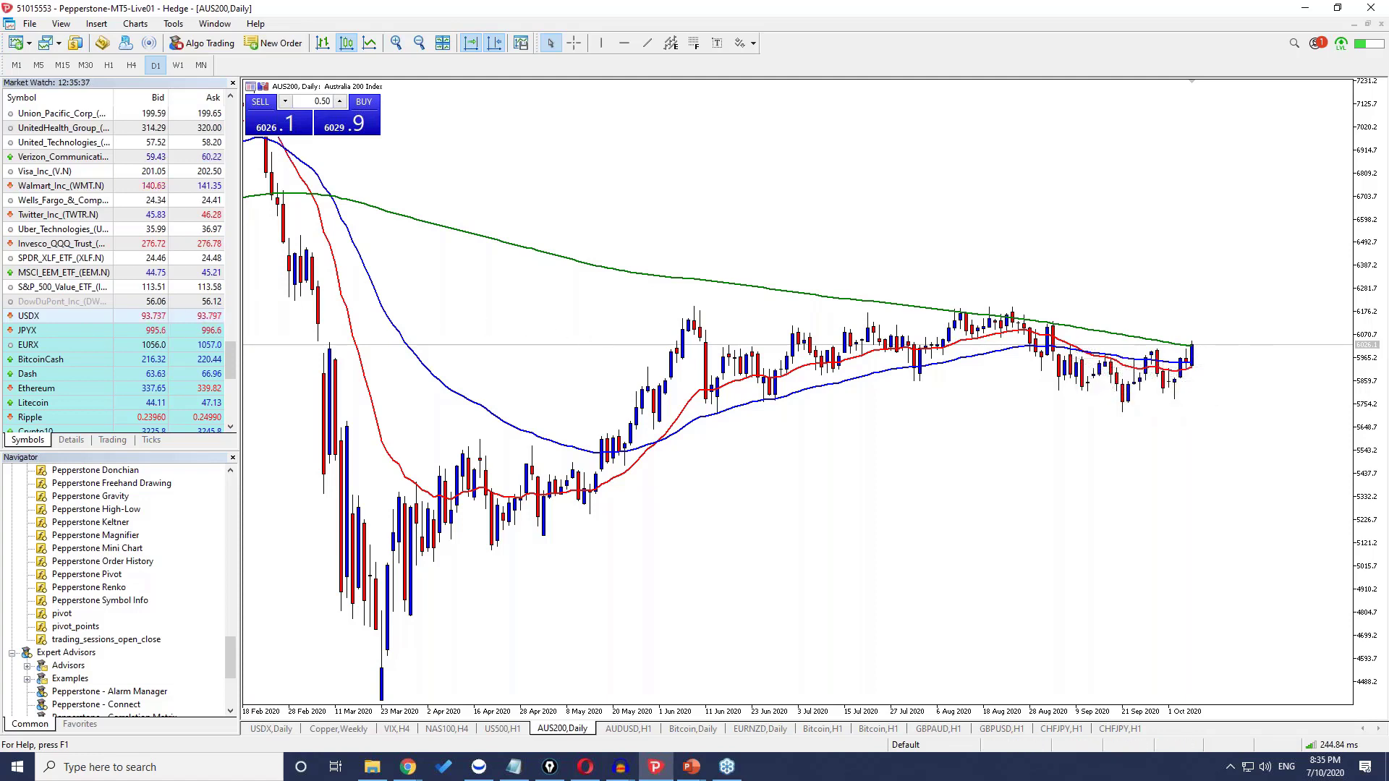
{"action": "left_click_drag", "start_coordinate": [1244, 484], "coordinate": [1181, 388]}
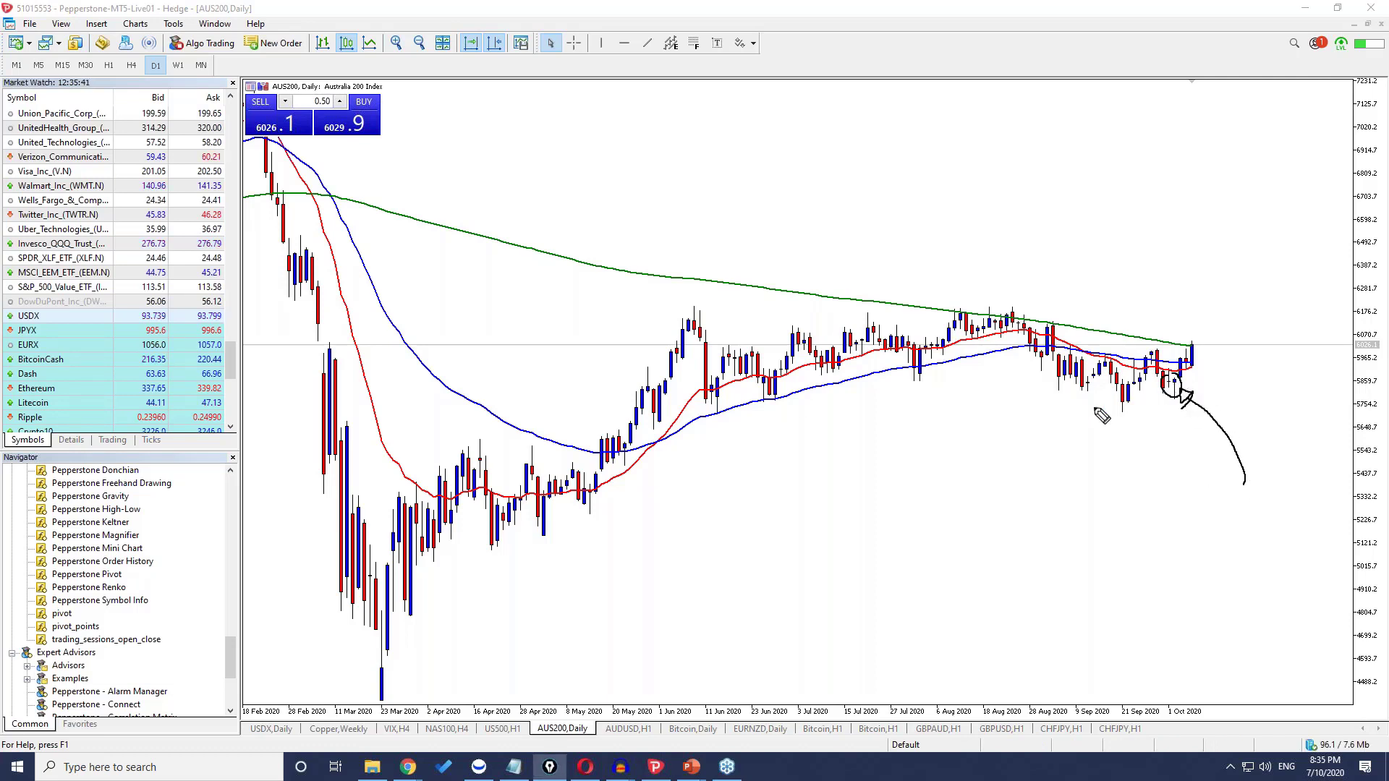
{"action": "key", "text": "Escape"}
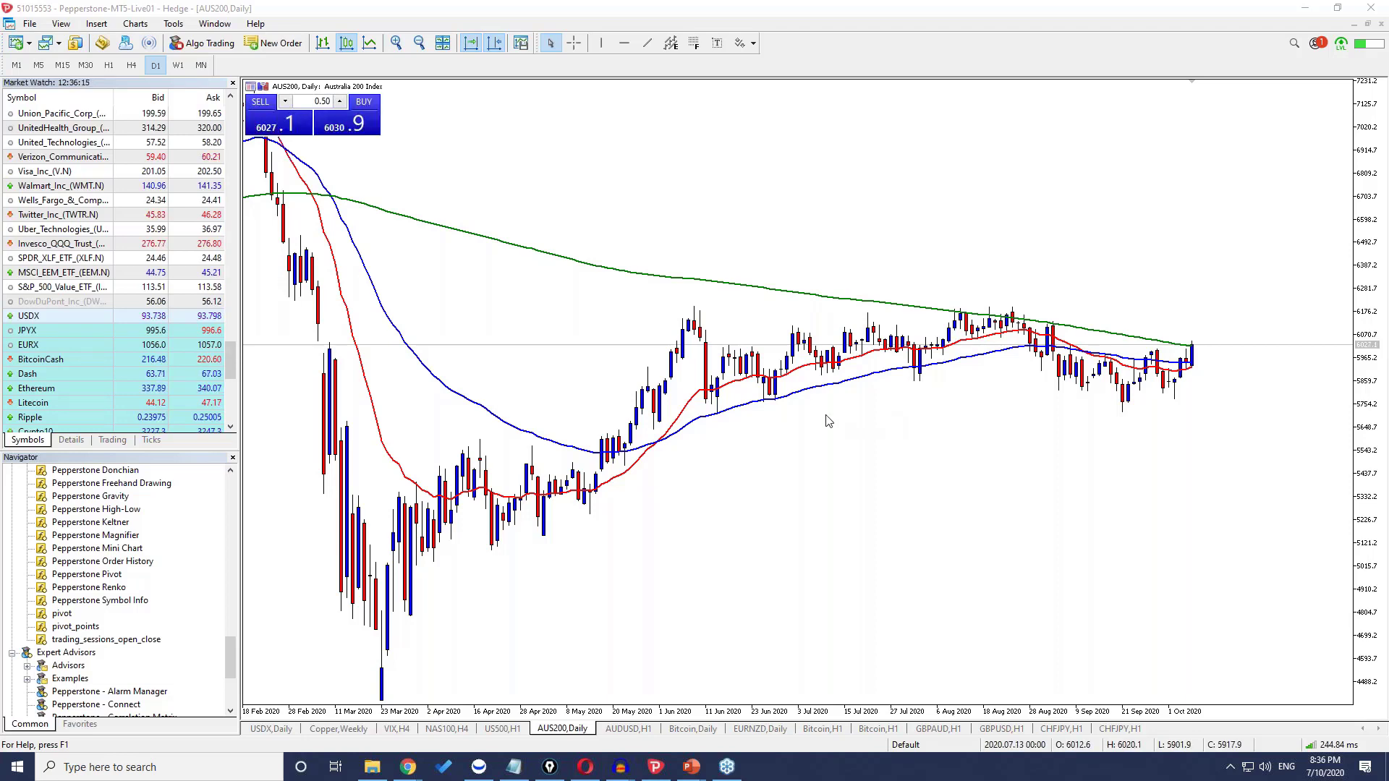
- Load the CN50 symbol into the AUS200 chart and set it to the H4 timeframe
{"action": "left_click_drag", "start_coordinate": [231, 353], "coordinate": [232, 395]}
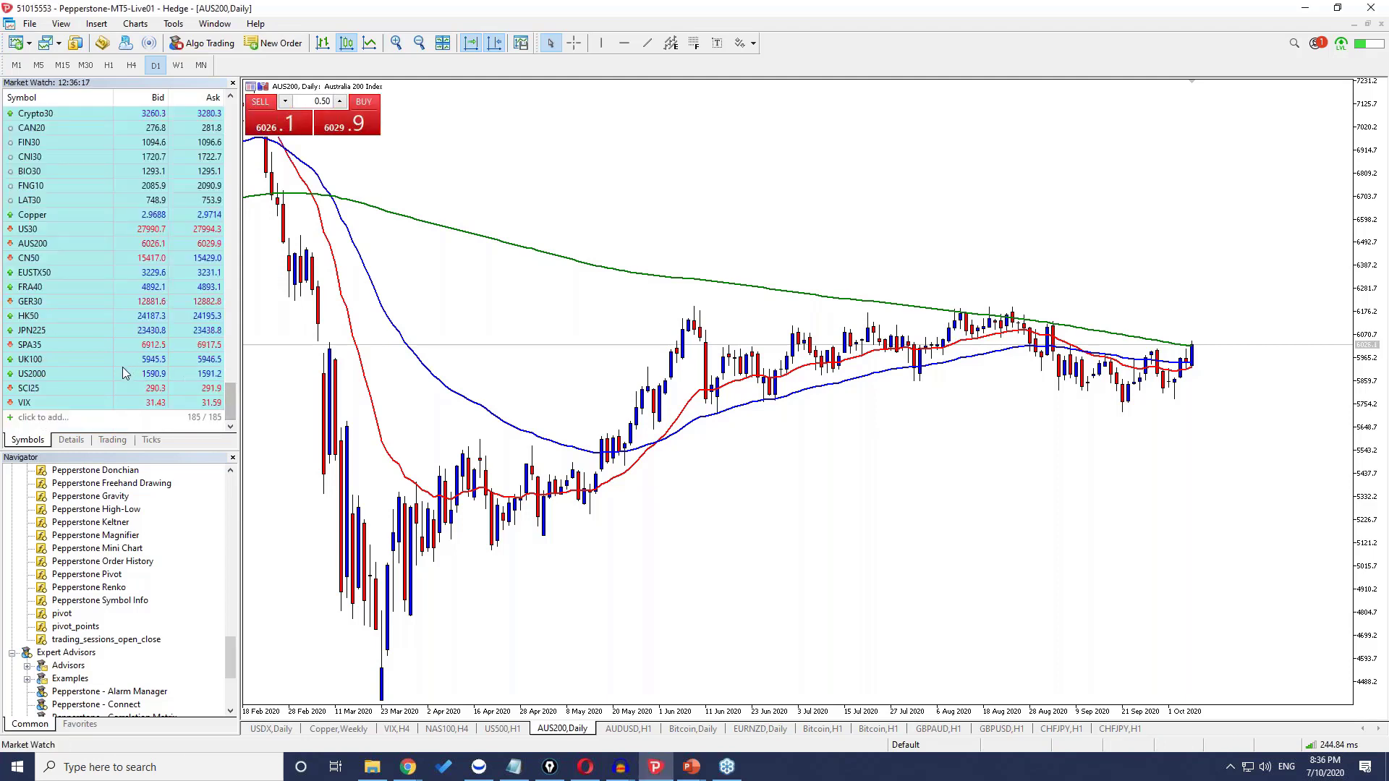
{"action": "left_click", "coordinate": [92, 362]}
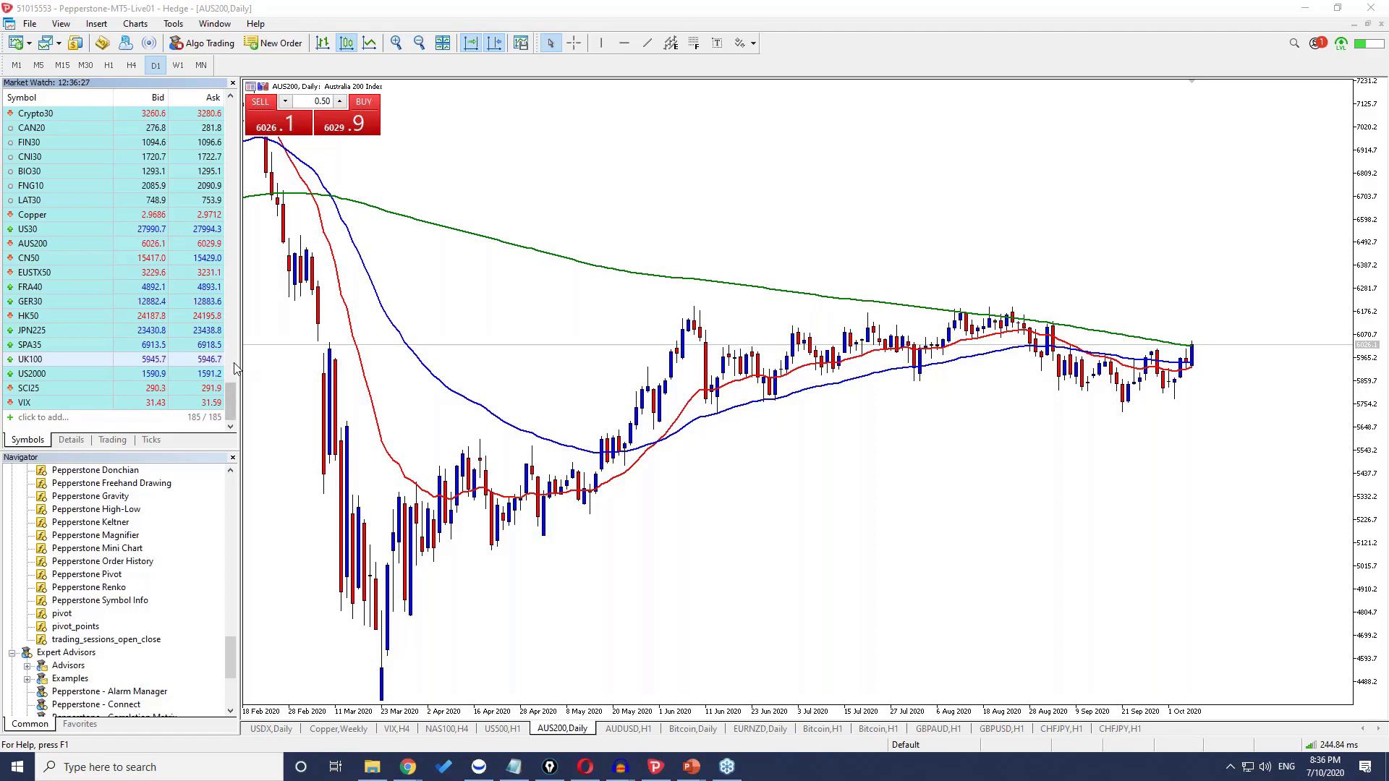
{"action": "left_click", "coordinate": [75, 259]}
{"action": "left_click_drag", "start_coordinate": [567, 278], "coordinate": [642, 284]}
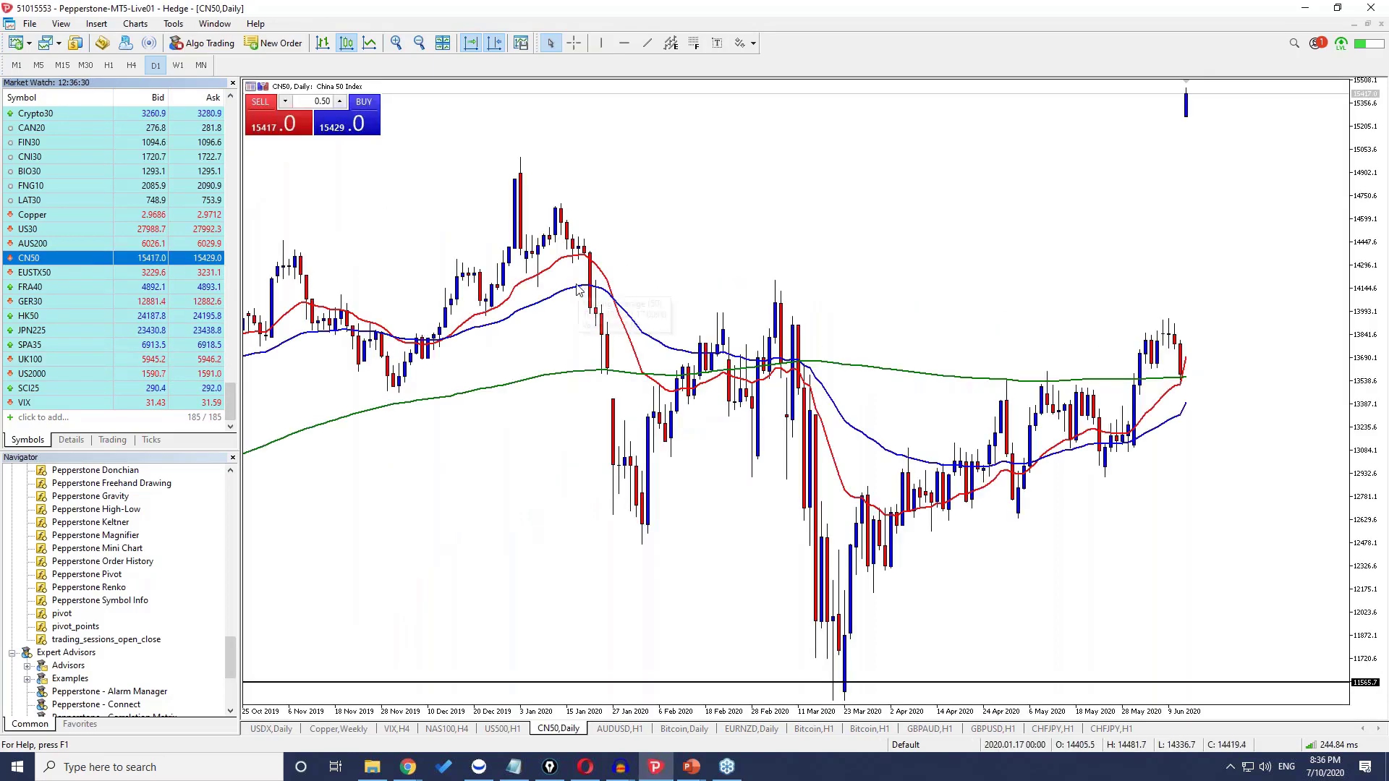
{"action": "left_click", "coordinate": [139, 65]}
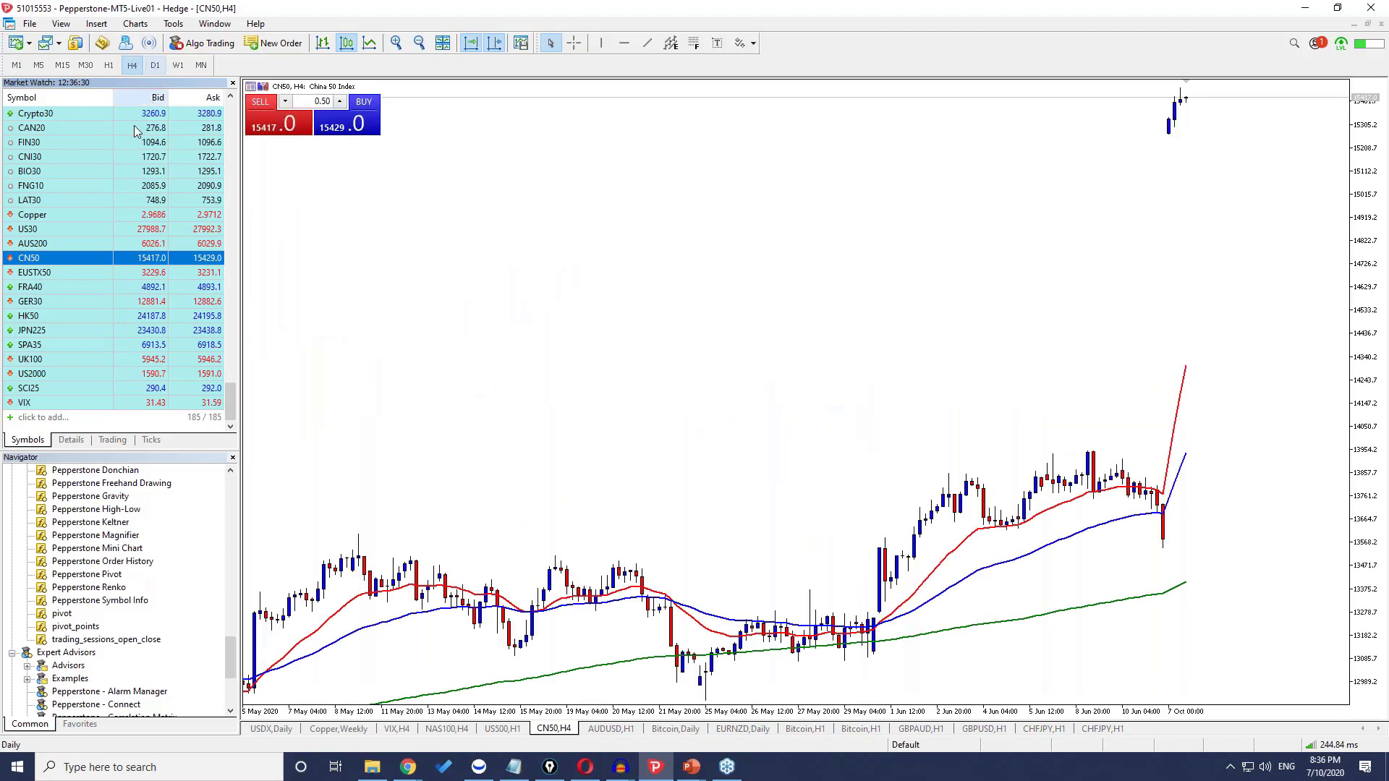
- Replace the NAS100 chart's symbol with US2000 and set the chart to the daily timeframe
{"action": "left_click", "coordinate": [502, 729]}
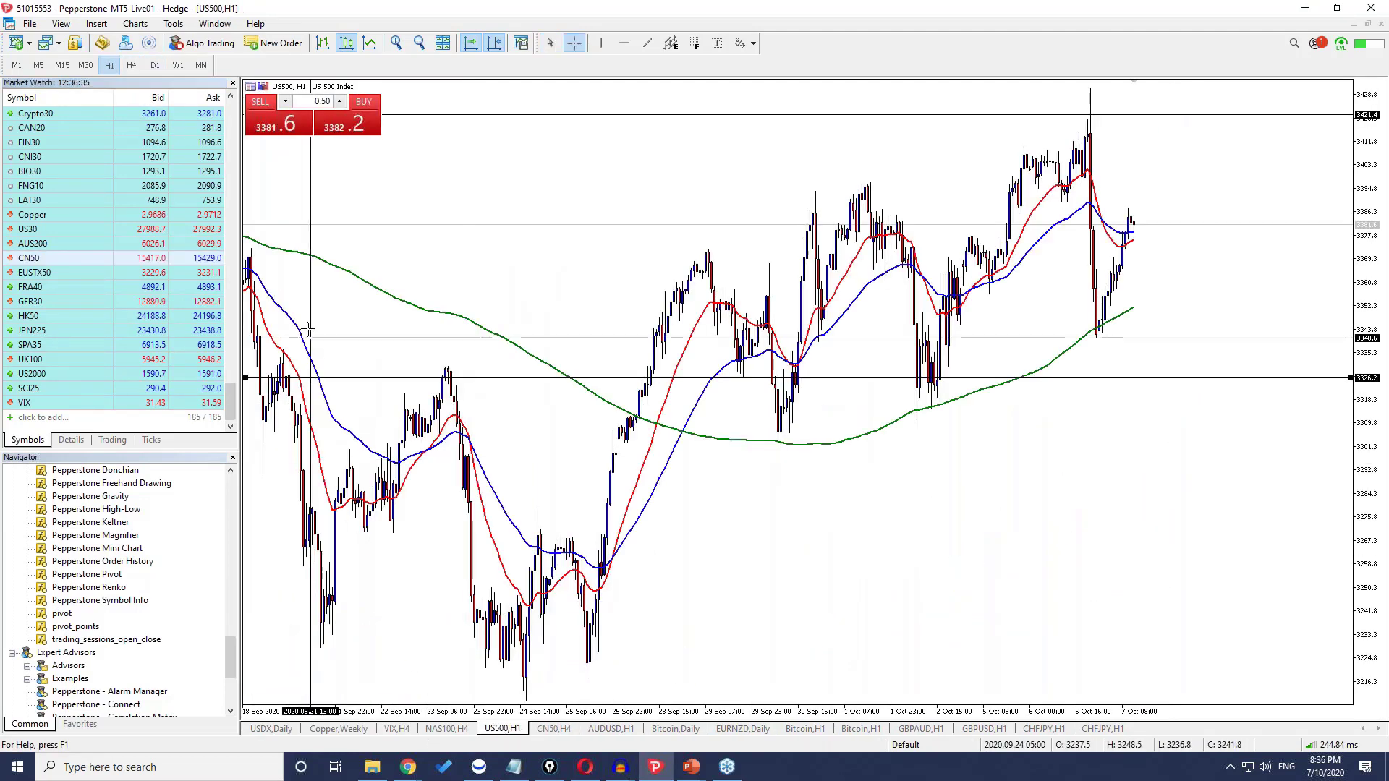
{"action": "left_click", "coordinate": [450, 729]}
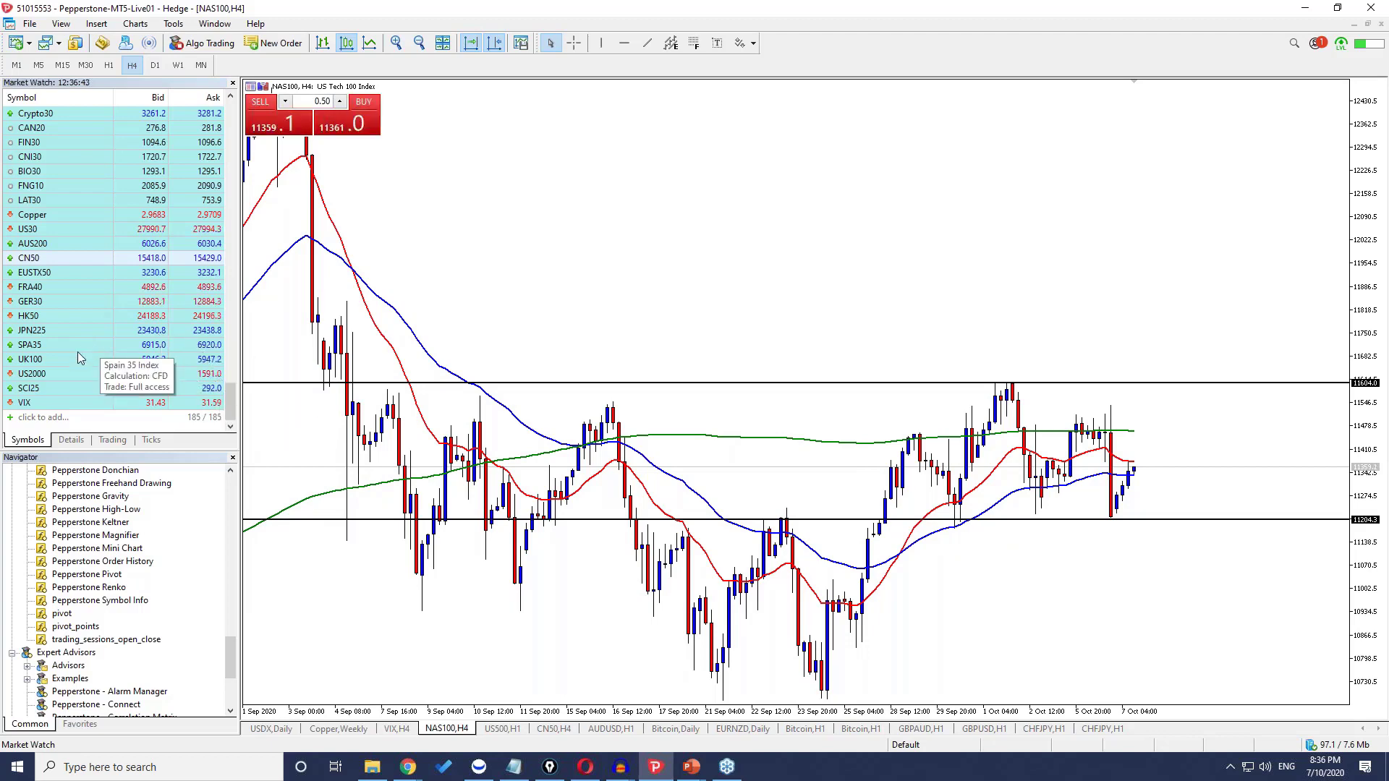
{"action": "left_click", "coordinate": [53, 376]}
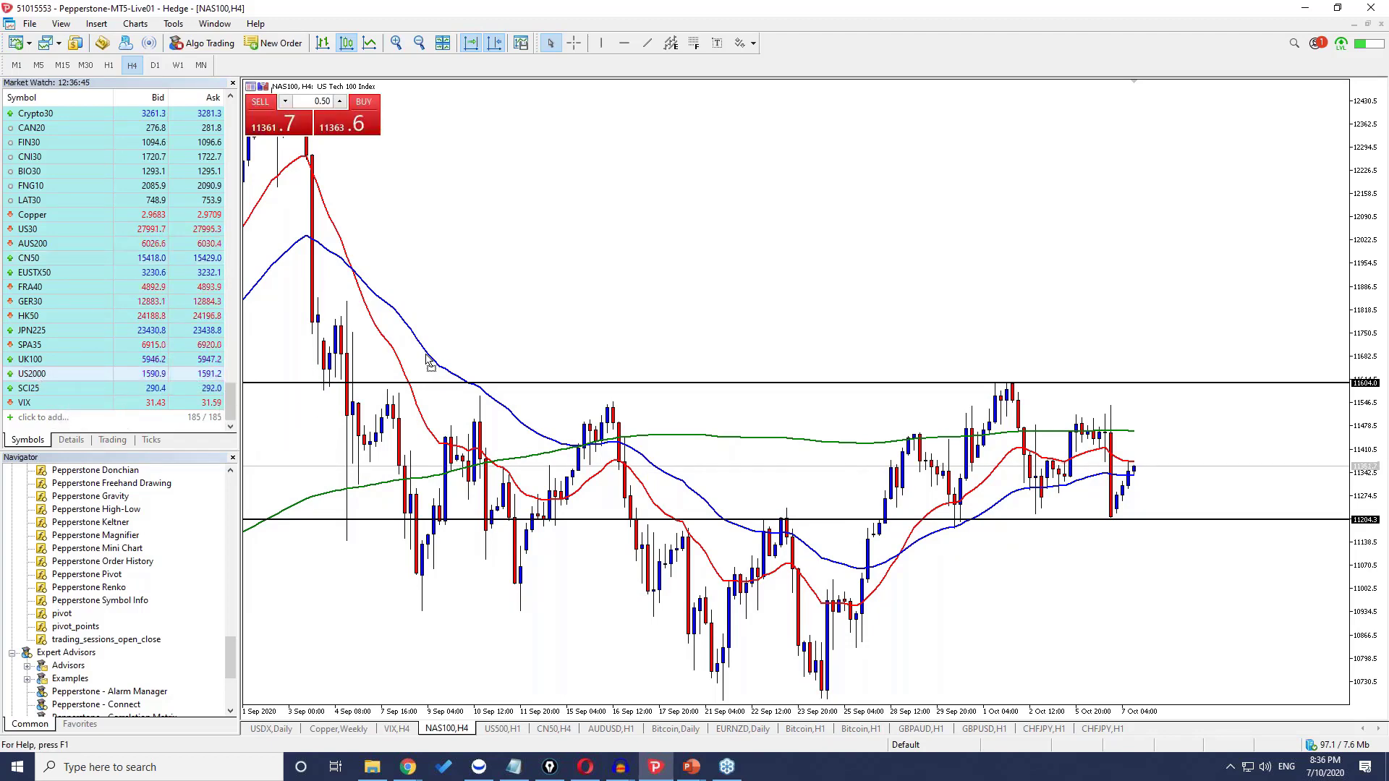
{"action": "left_click_drag", "start_coordinate": [501, 364], "coordinate": [499, 362]}
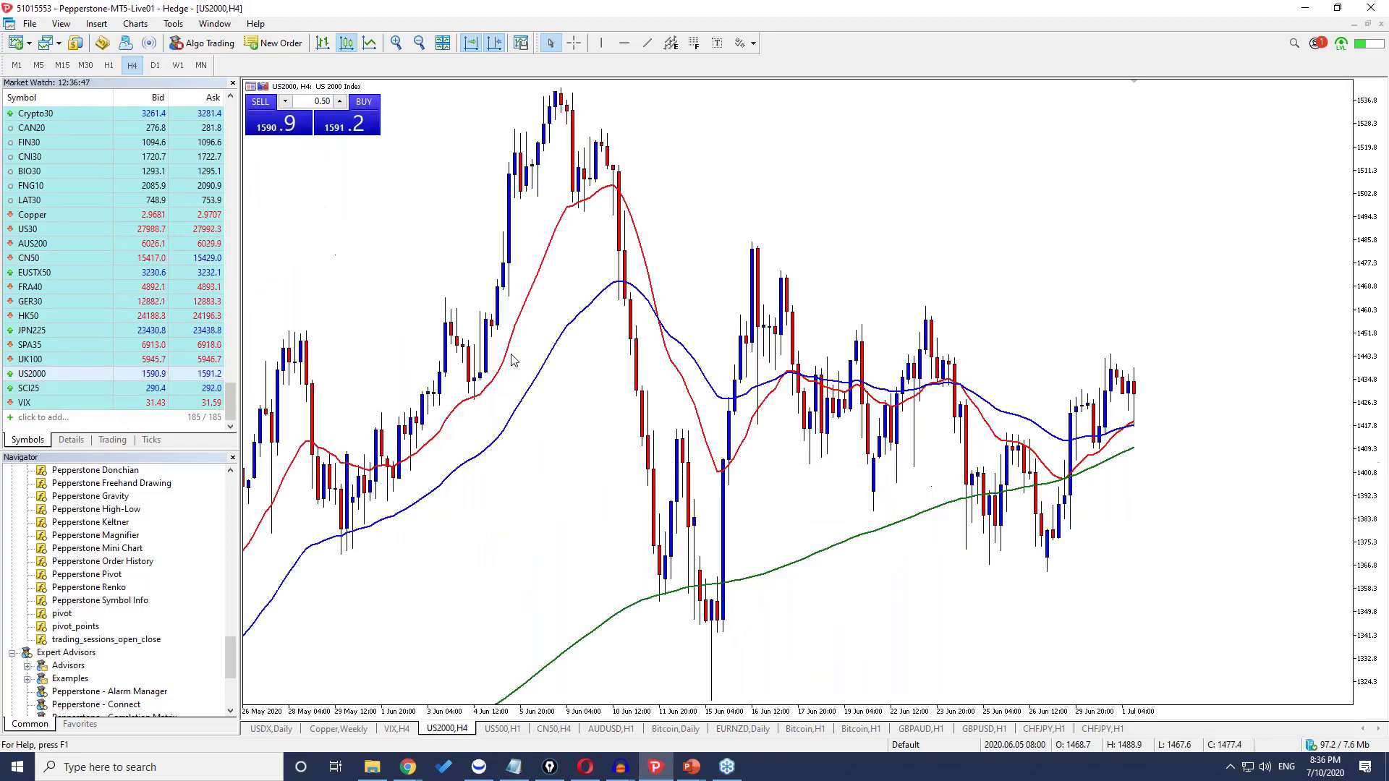
{"action": "left_click", "coordinate": [161, 66]}
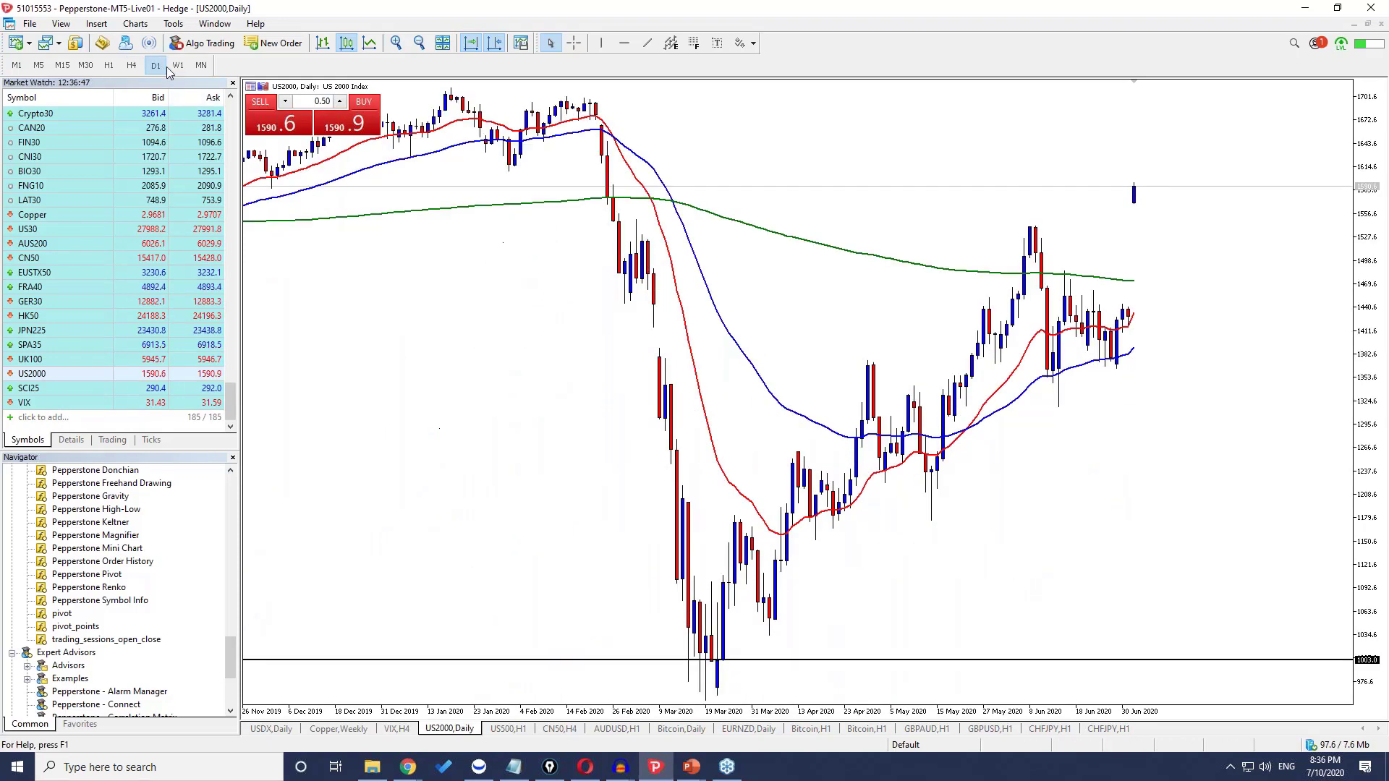
- Load US30 into the VIX chart and review it on the daily and weekly timeframes, finishing on daily
{"action": "left_click", "coordinate": [396, 729]}
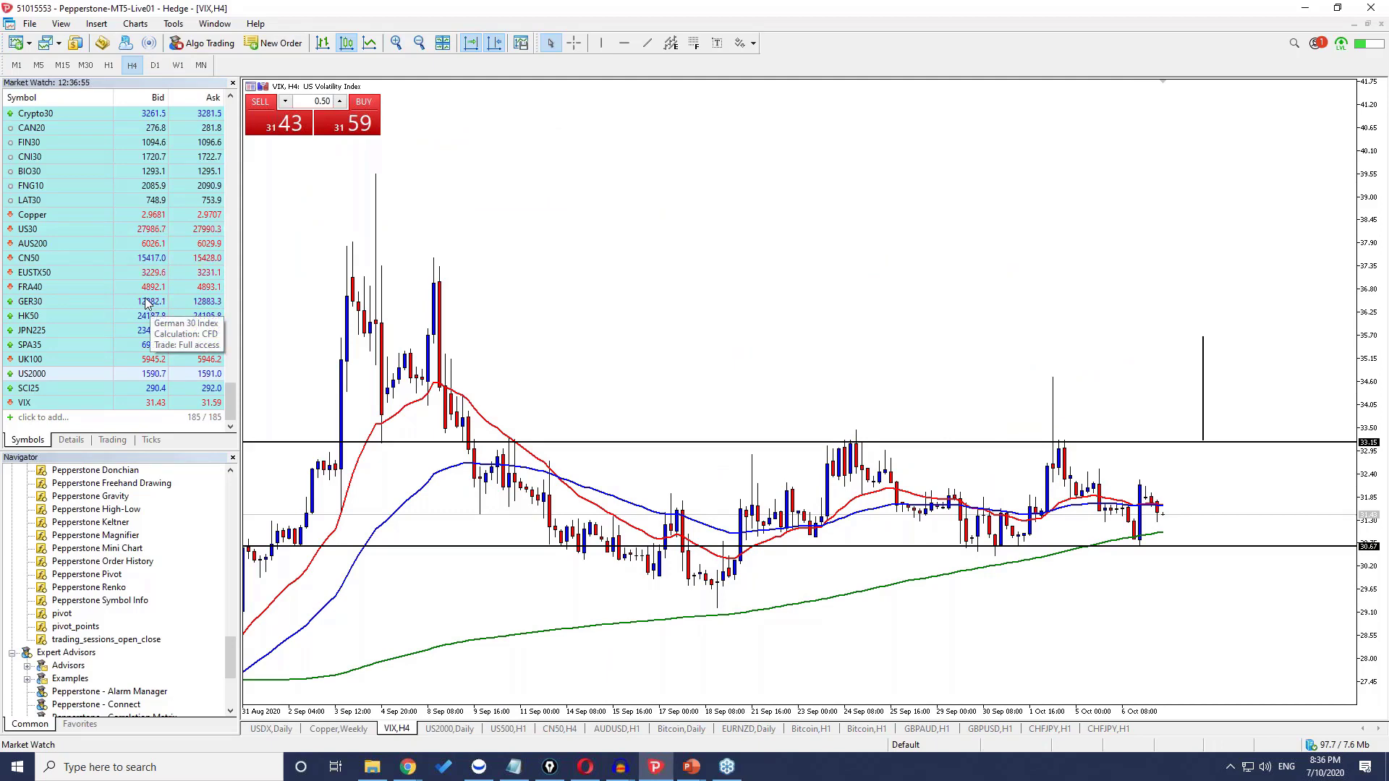
{"action": "left_click_drag", "start_coordinate": [98, 230], "coordinate": [426, 266]}
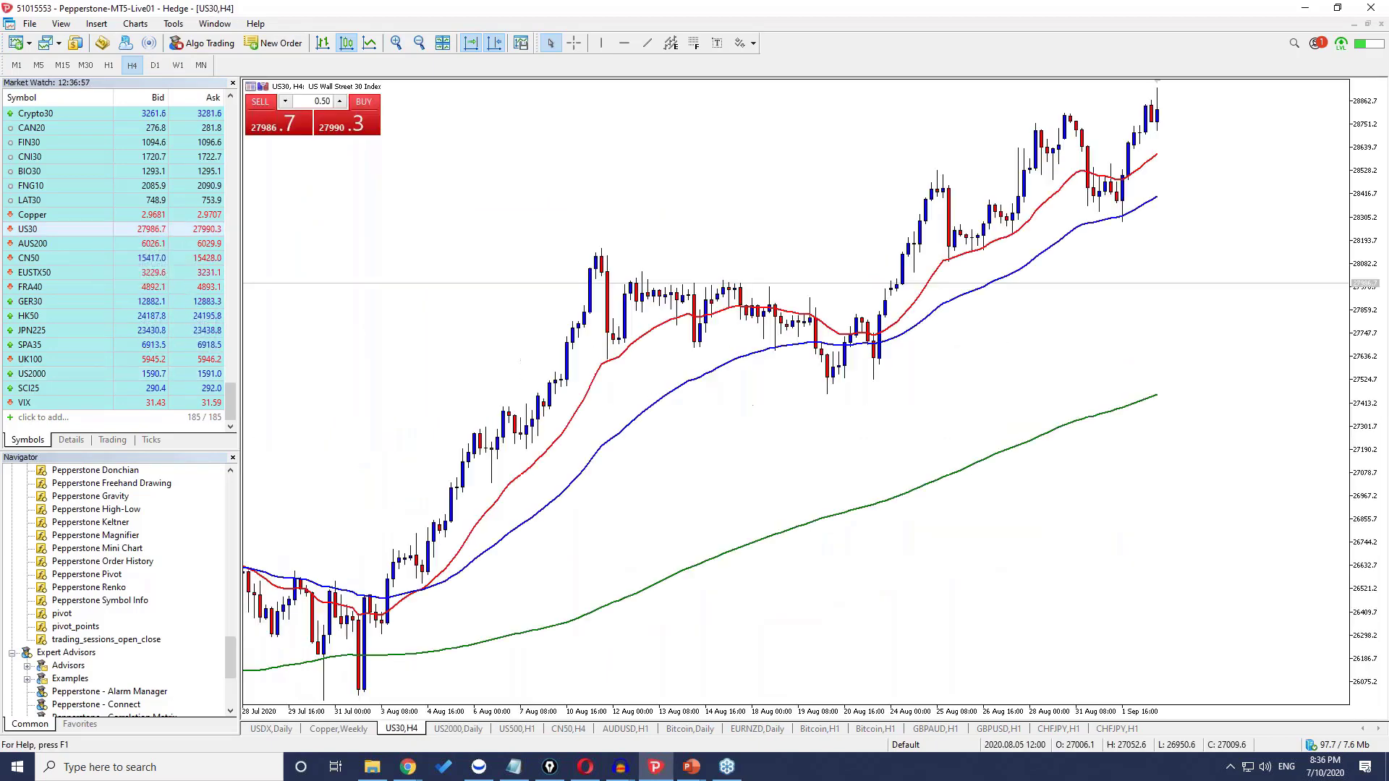
{"action": "left_click", "coordinate": [155, 68]}
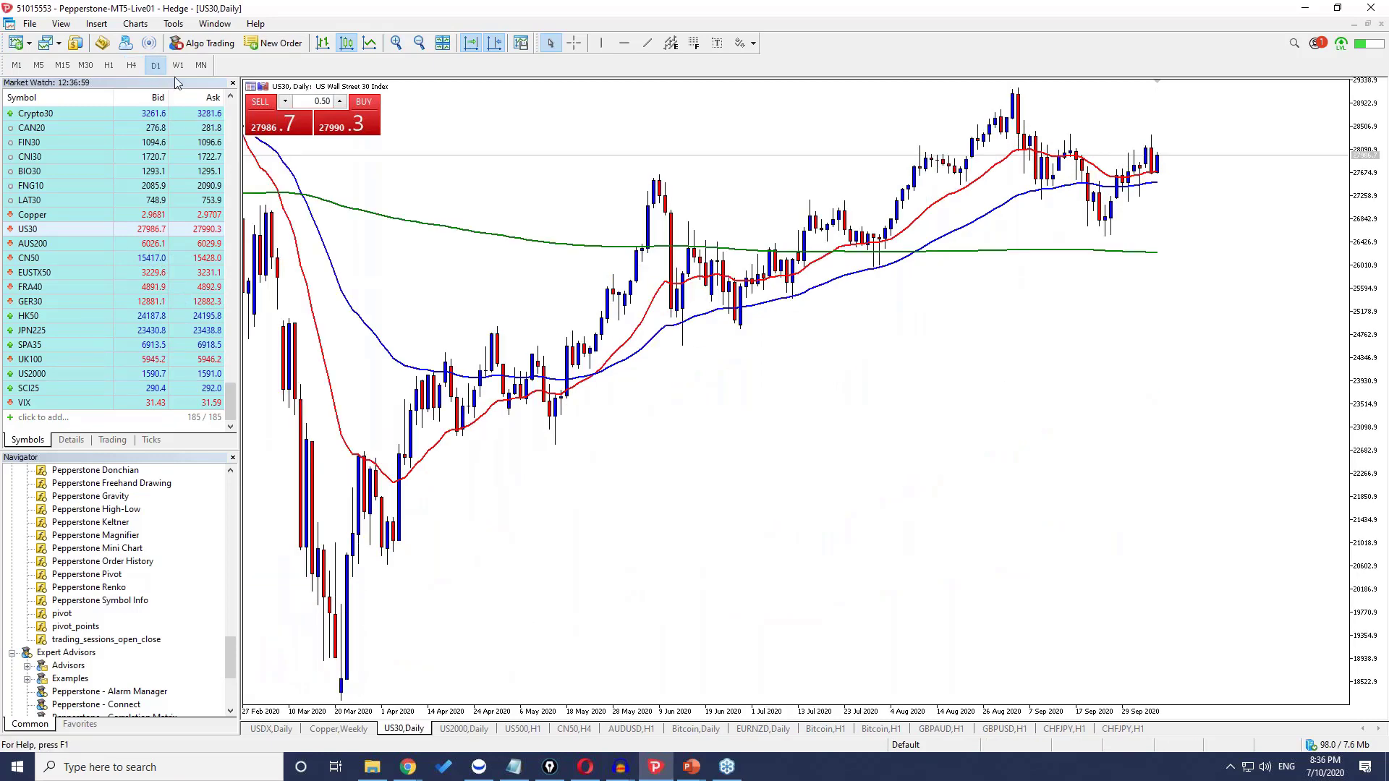
{"action": "left_click", "coordinate": [177, 67]}
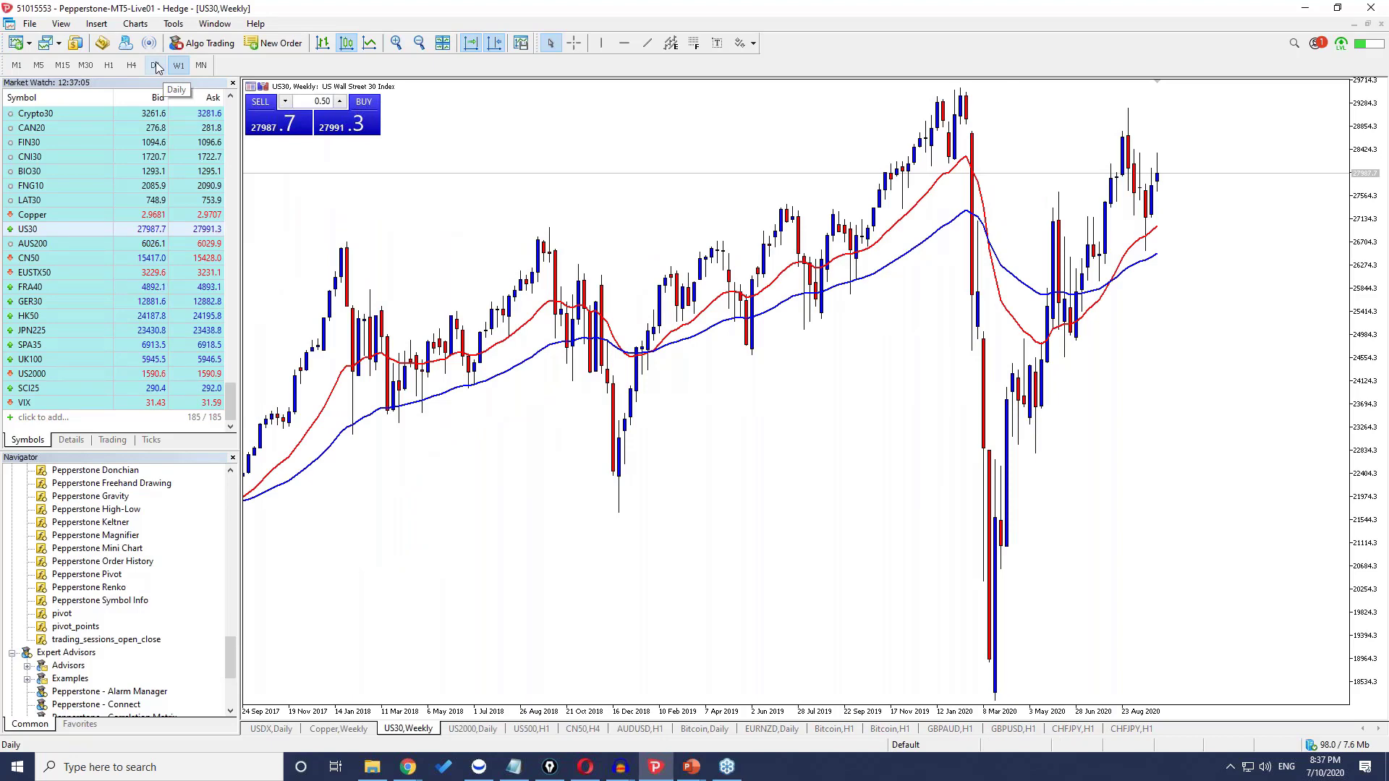
{"action": "left_click", "coordinate": [155, 66]}
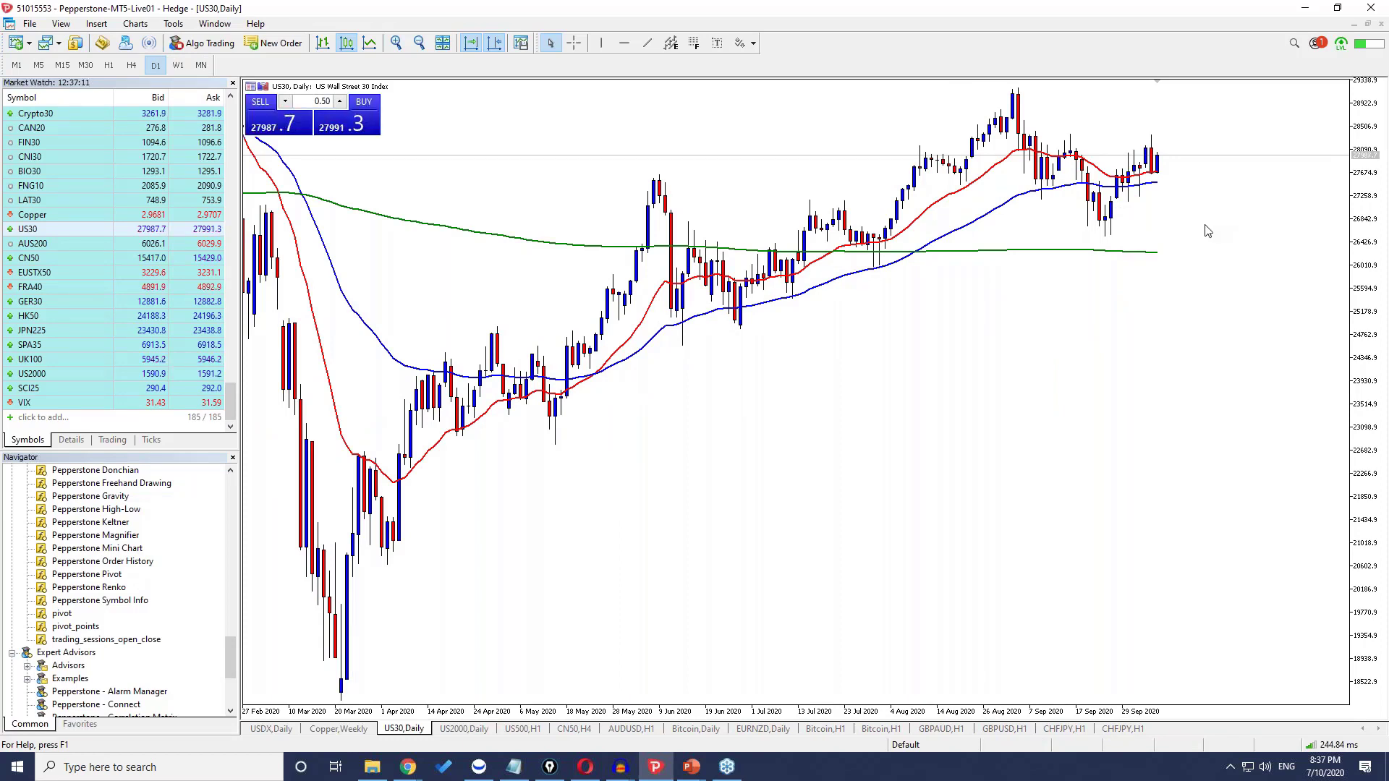
- Review the US2000 chart on the daily and weekly timeframes and replace its symbol with JPN225
{"action": "key", "text": "ctrl+Tab"}
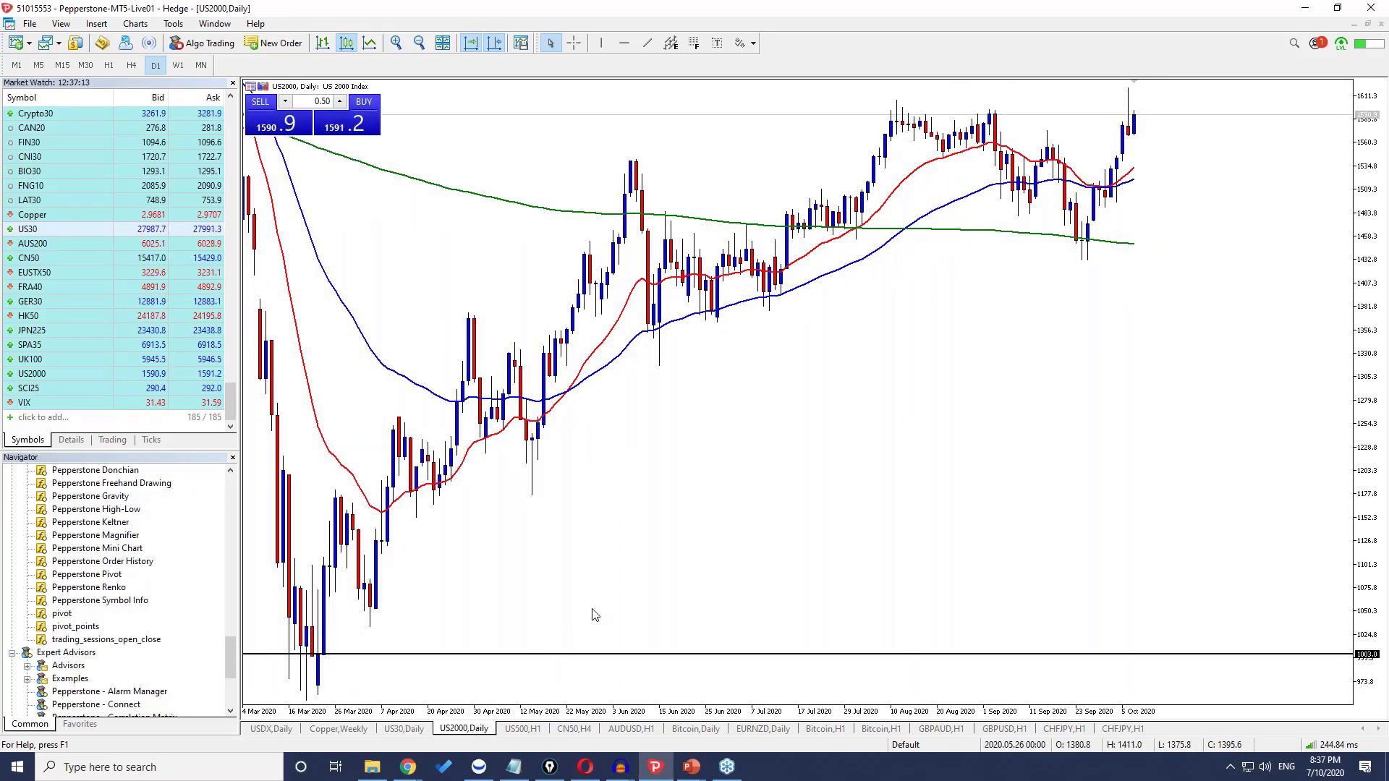
{"action": "left_click", "coordinate": [176, 66]}
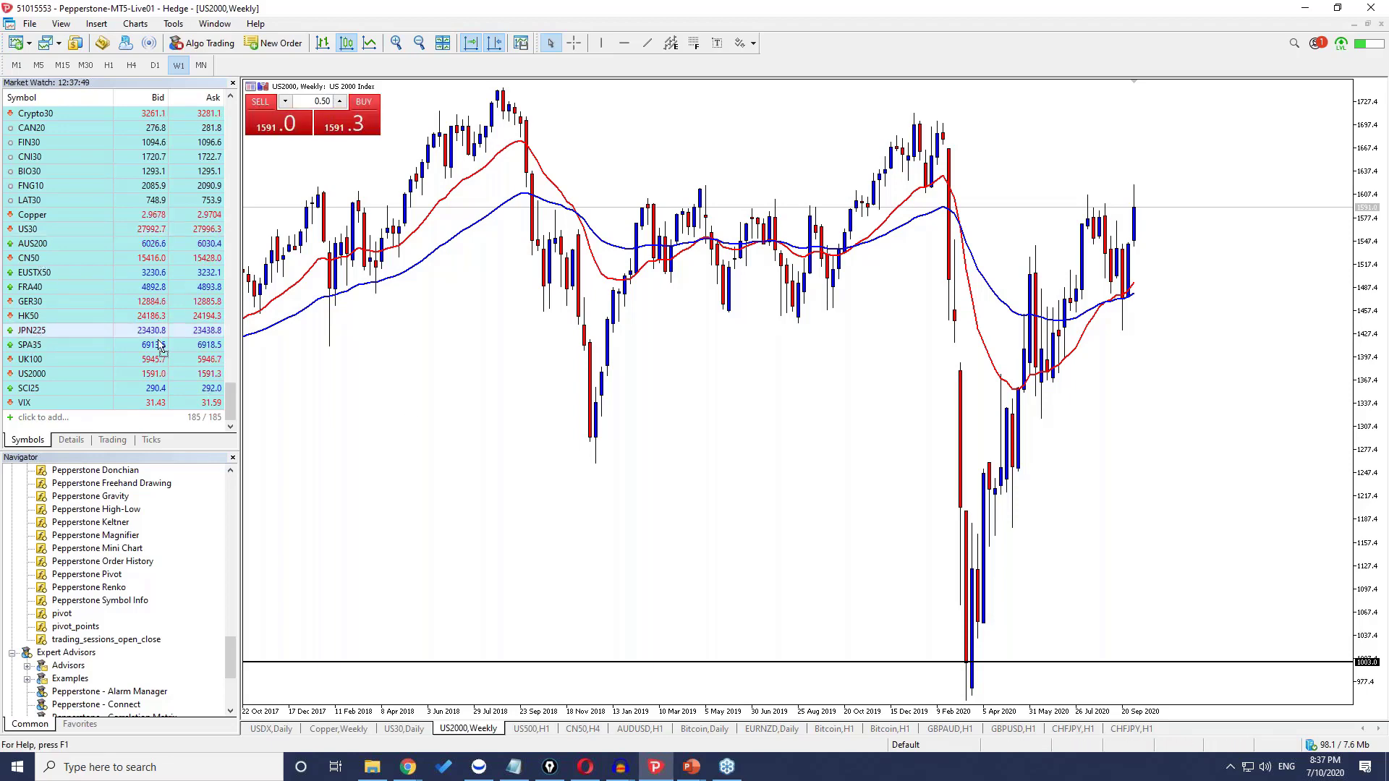
{"action": "left_click", "coordinate": [31, 330]}
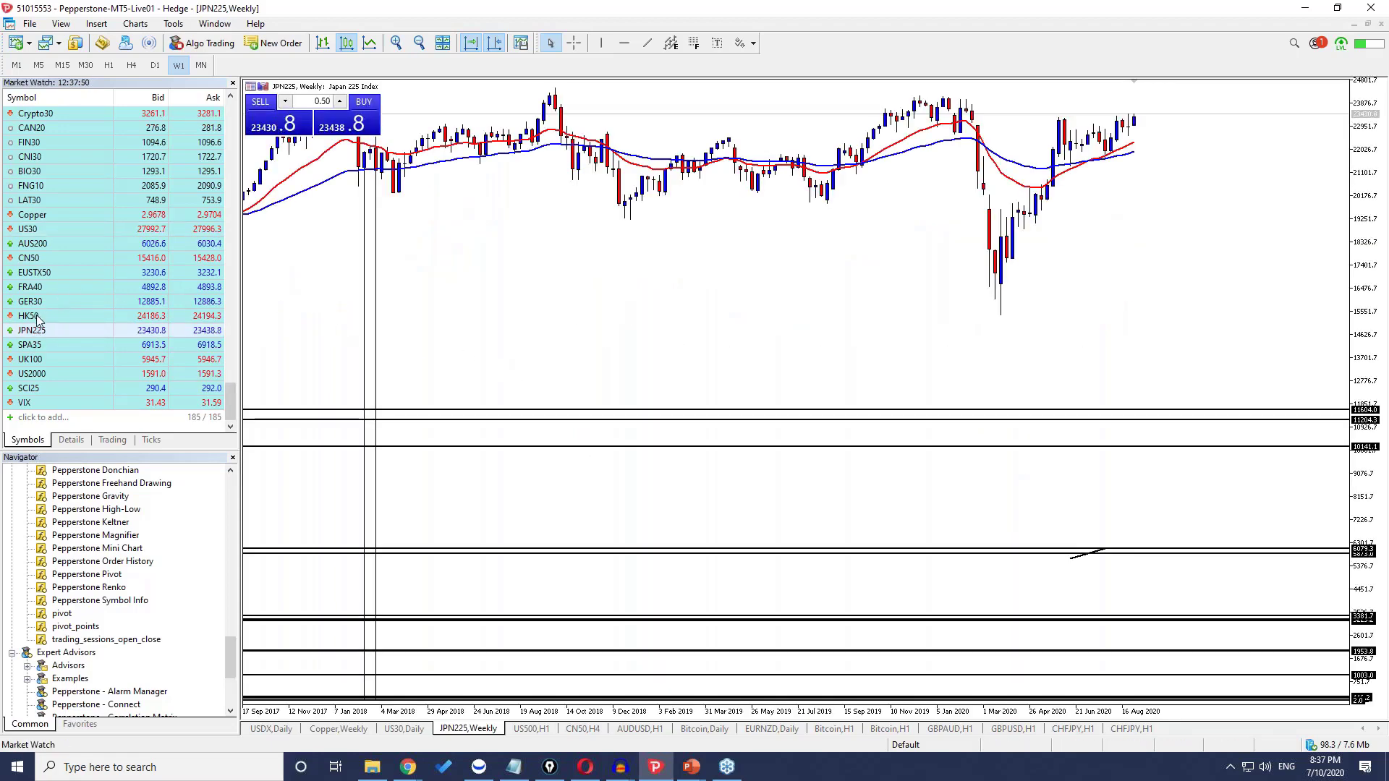
- Load HK50 into the JPN225 weekly chart and examine its price action up to the latest candles
{"action": "left_click_drag", "start_coordinate": [33, 316], "coordinate": [486, 354]}
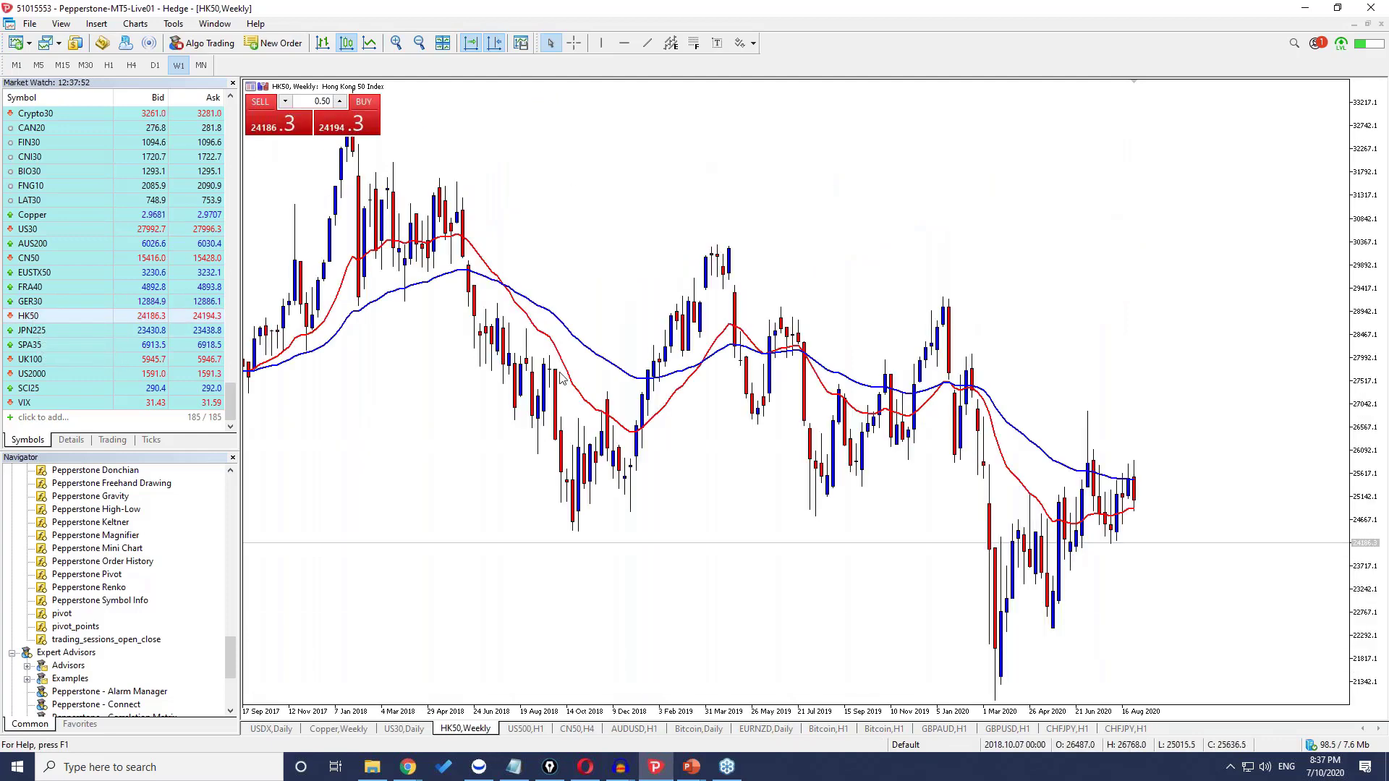
{"action": "scroll", "coordinate": [510, 389], "scroll_direction": "down", "scroll_amount": 1}
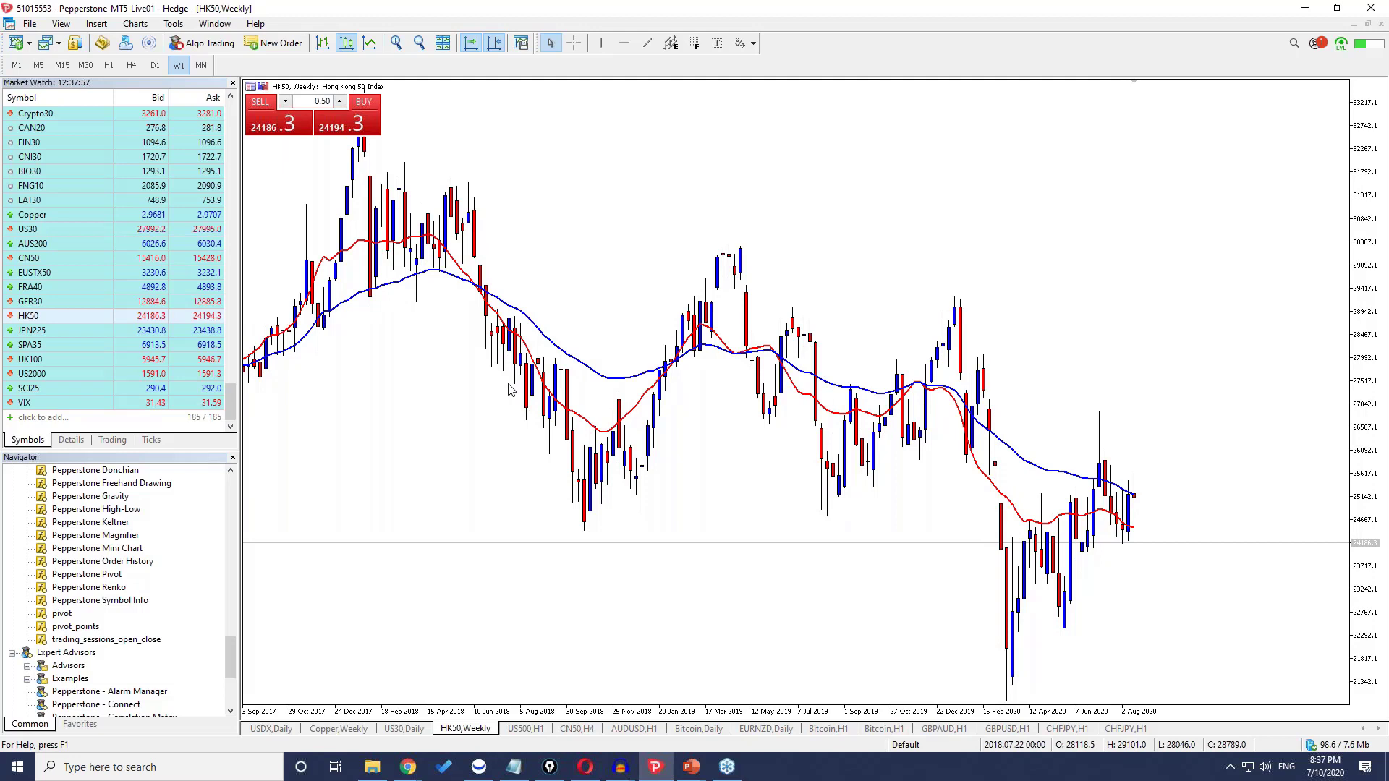
{"action": "scroll", "coordinate": [510, 389], "scroll_direction": "up", "scroll_amount": 3}
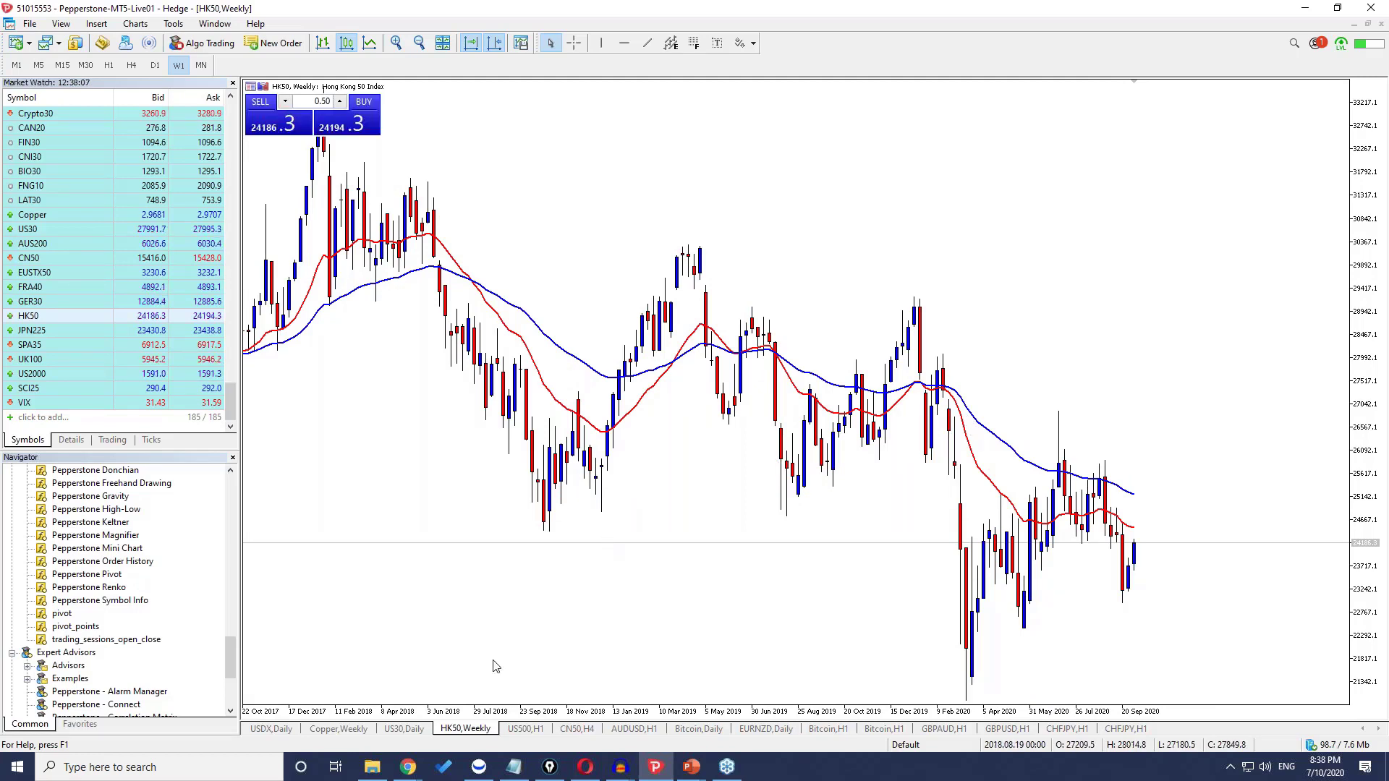
- Compare the US30 daily chart with the US500 H1 chart, ending on US30
{"action": "left_click", "coordinate": [404, 728]}
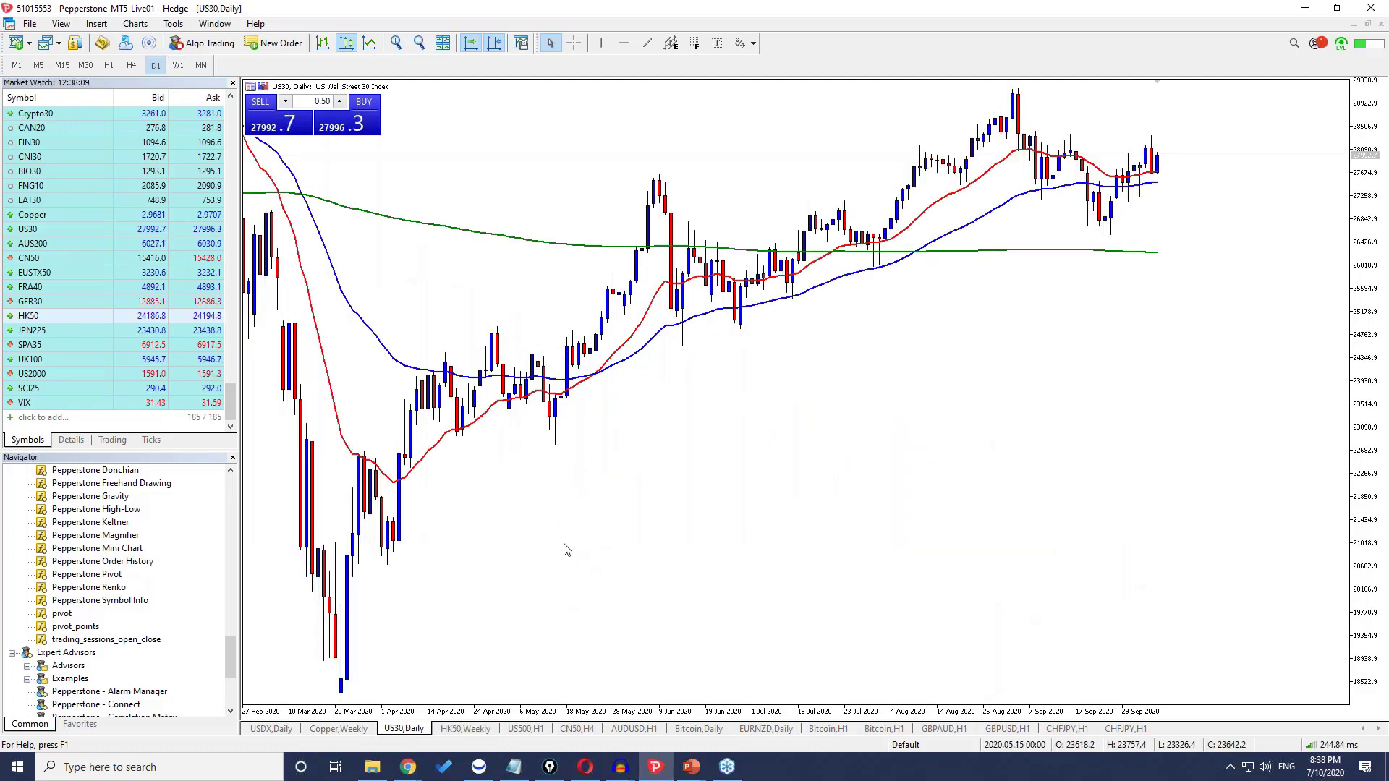
{"action": "left_click", "coordinate": [525, 729]}
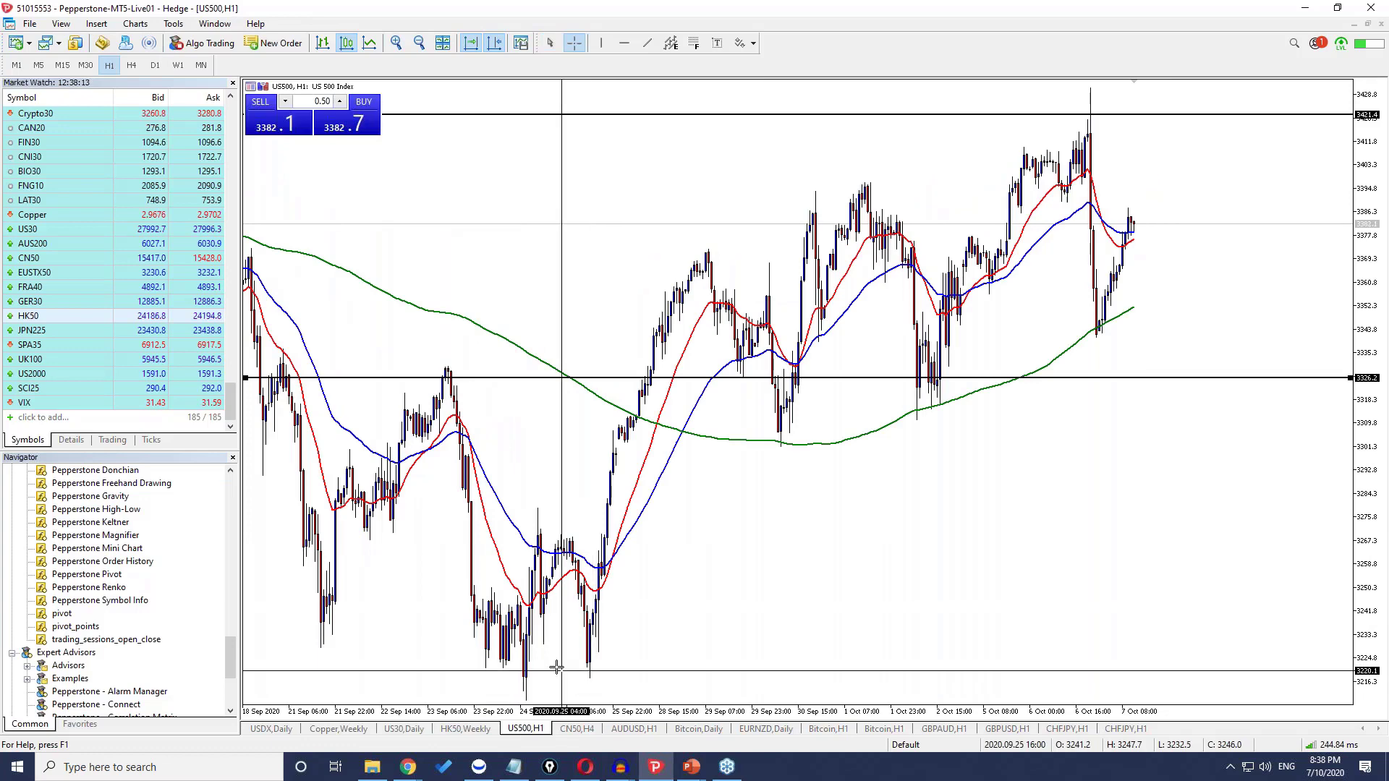
{"action": "left_click", "coordinate": [420, 731]}
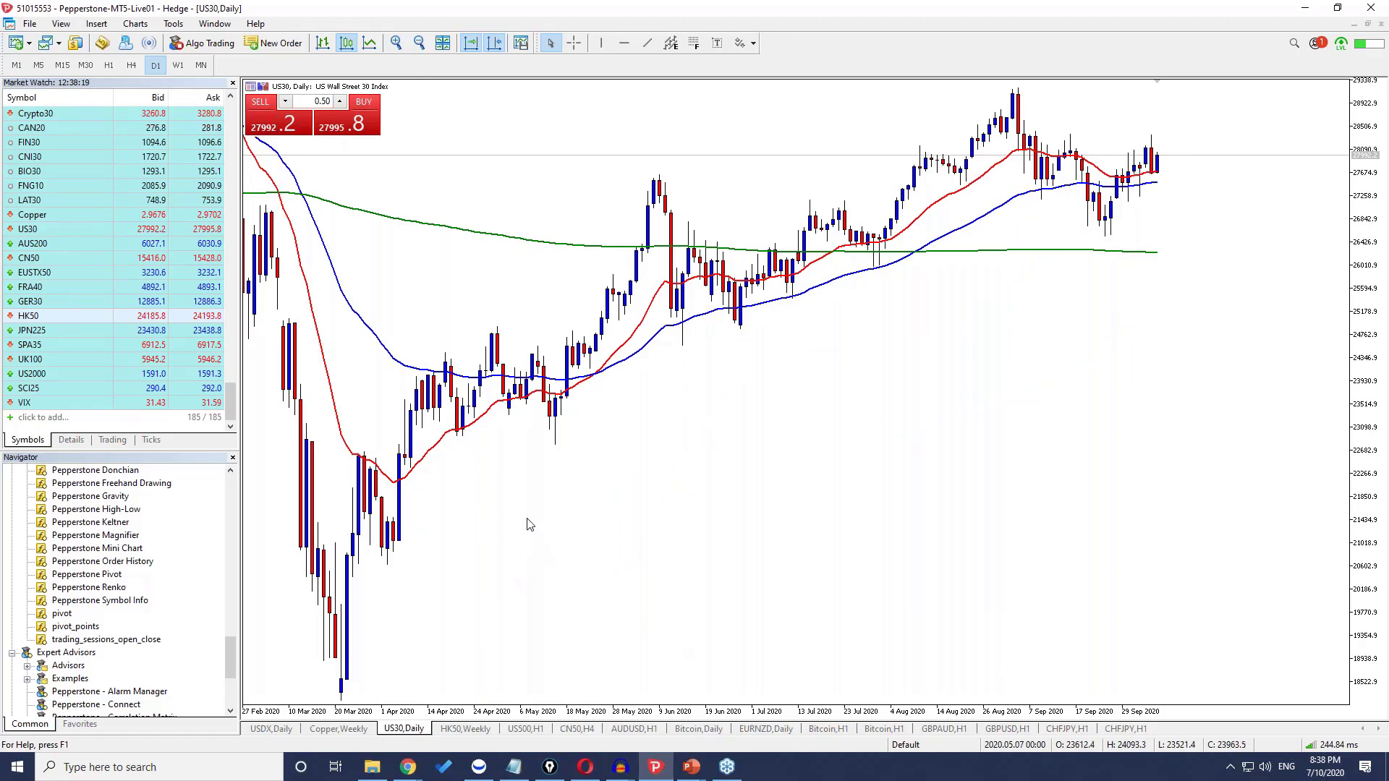
- Switch to the running PowerPoint slide show with the DON'T FOMO slide
{"action": "left_click", "coordinate": [693, 771]}
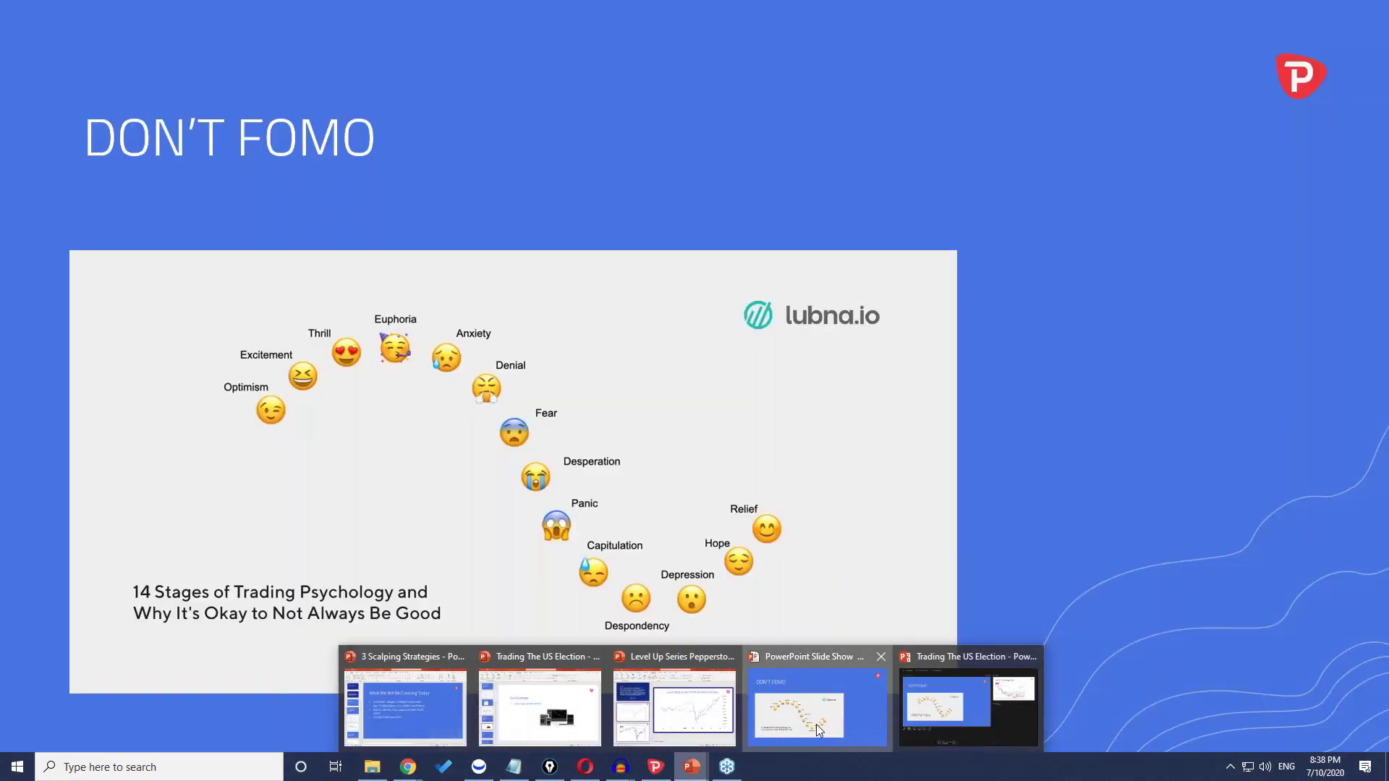
{"action": "left_click", "coordinate": [816, 723]}
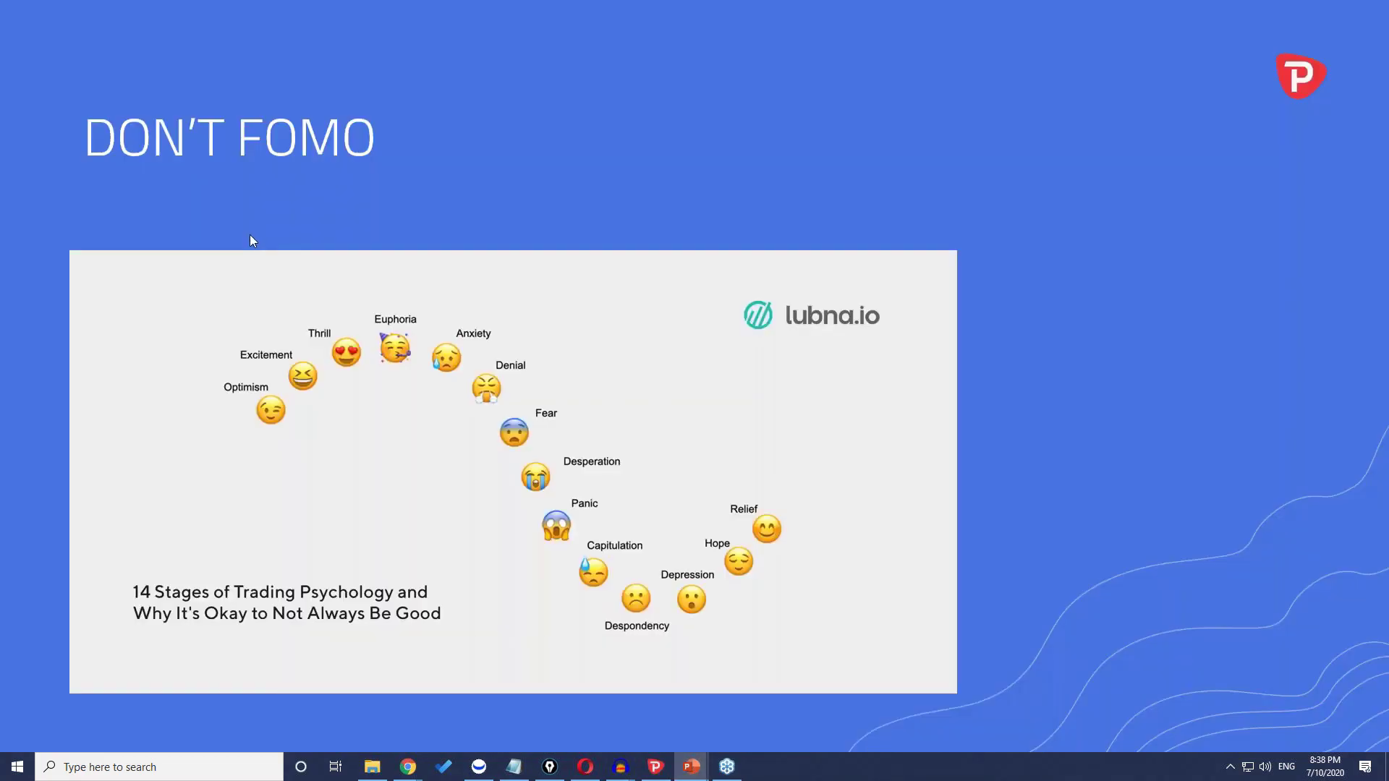